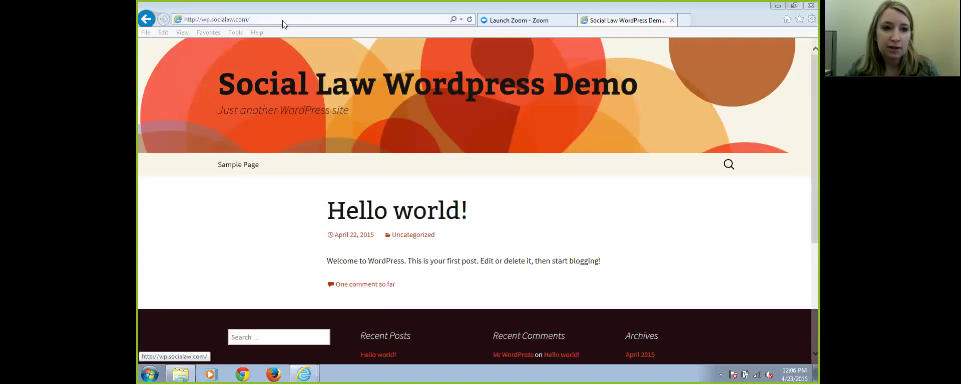
# Go to the site's wp-admin login page
pyautogui.click(265, 19)
pyautogui.click(264, 20)
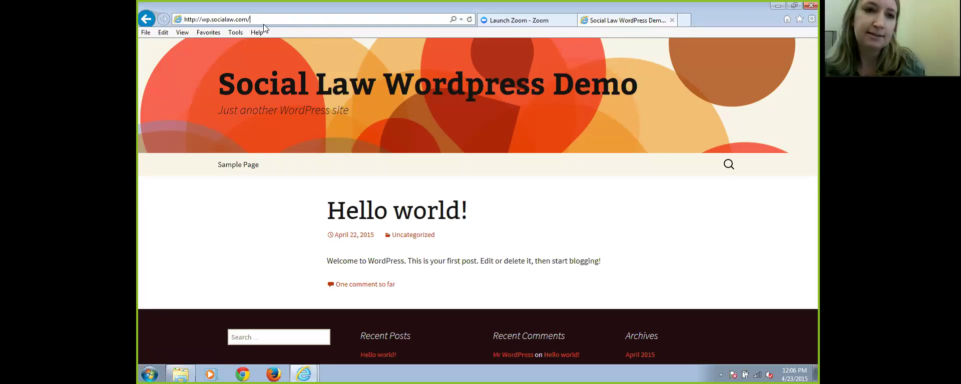
pyautogui.write('wp-')
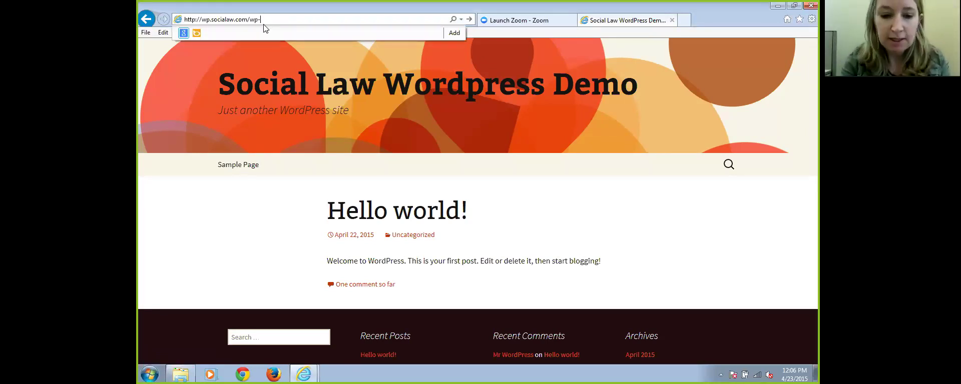
pyautogui.write('admin')
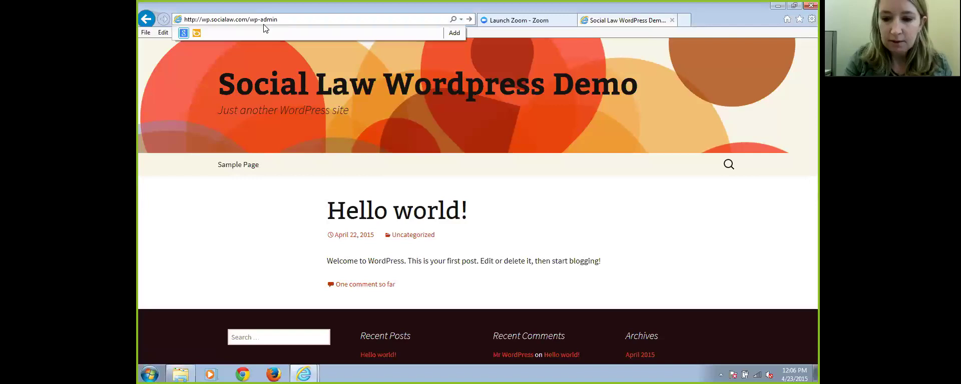
pyautogui.press('Return')
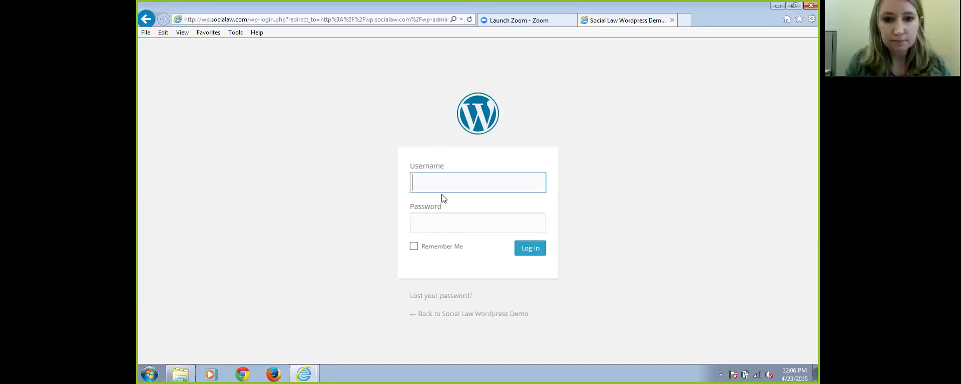
# Log in with the administrator username and password
pyautogui.write('mya')
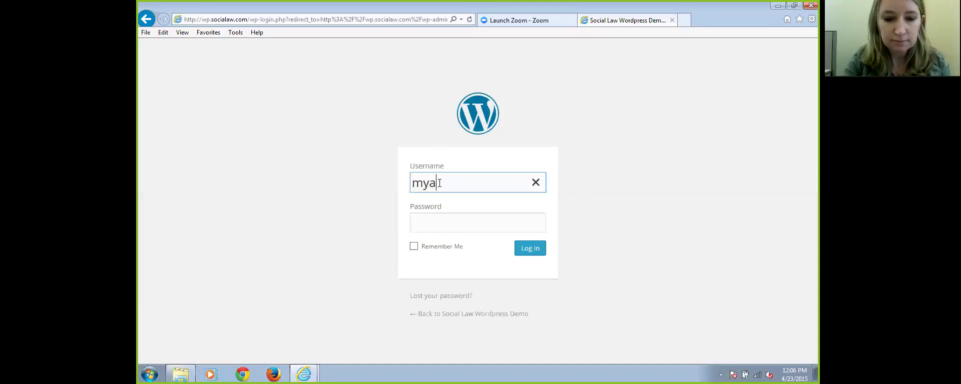
pyautogui.write('dmin')
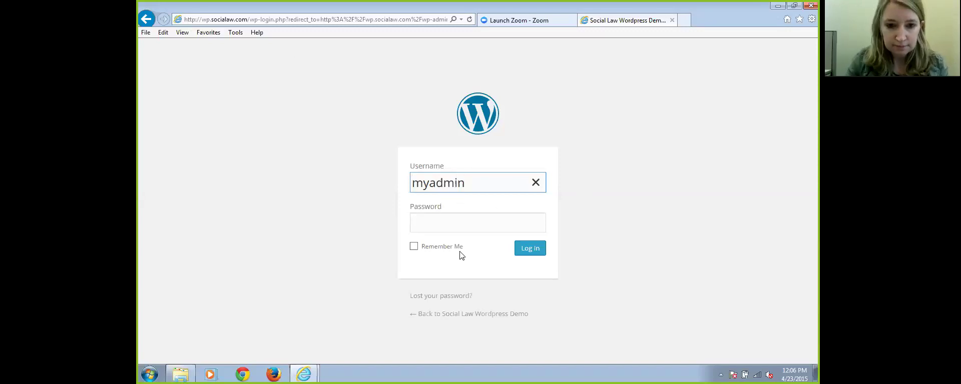
pyautogui.click(447, 222)
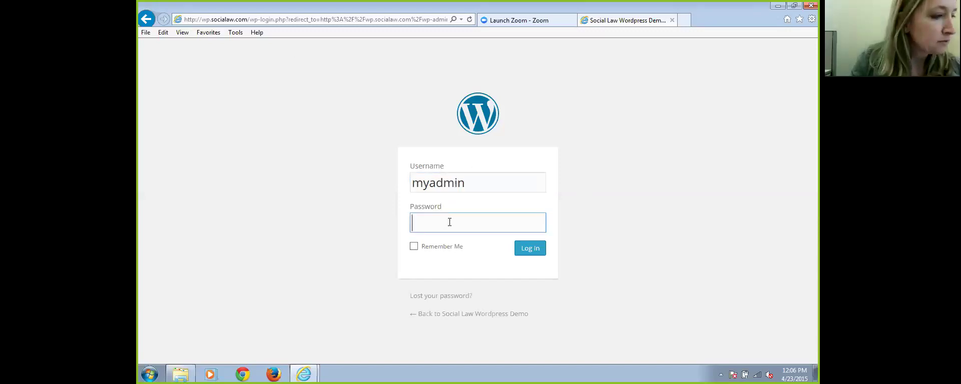
pyautogui.write('••••••')
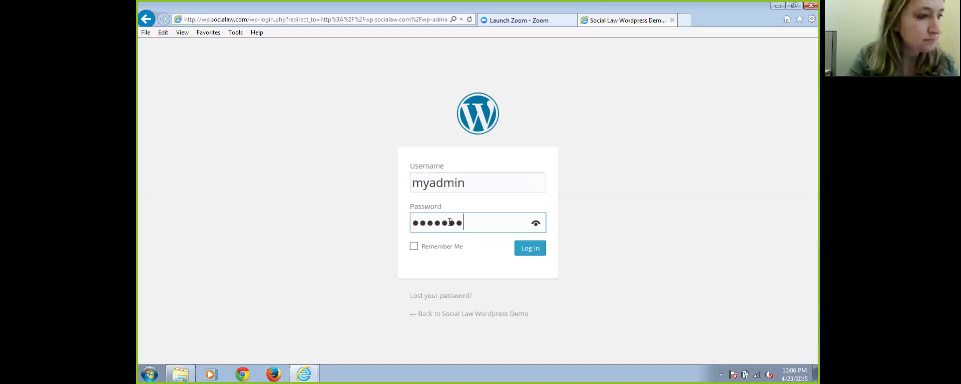
pyautogui.write('••••••')
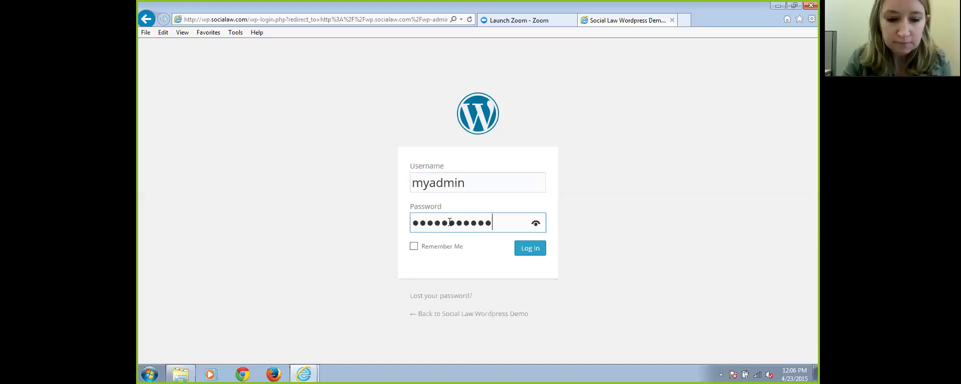
pyautogui.write('•••')
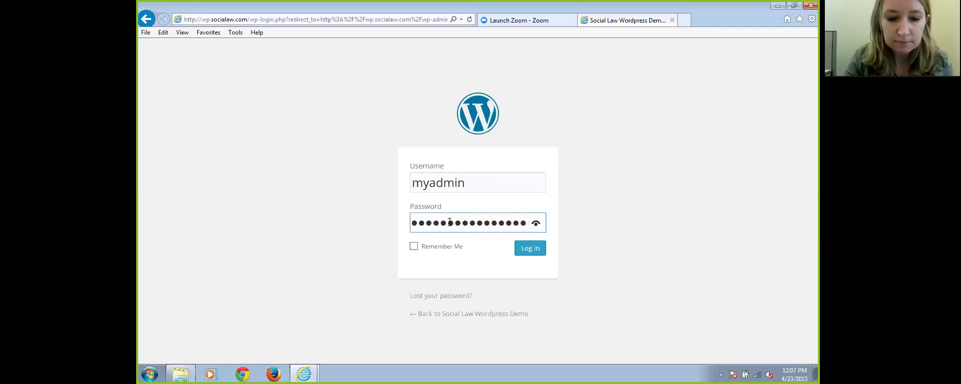
pyautogui.click(529, 249)
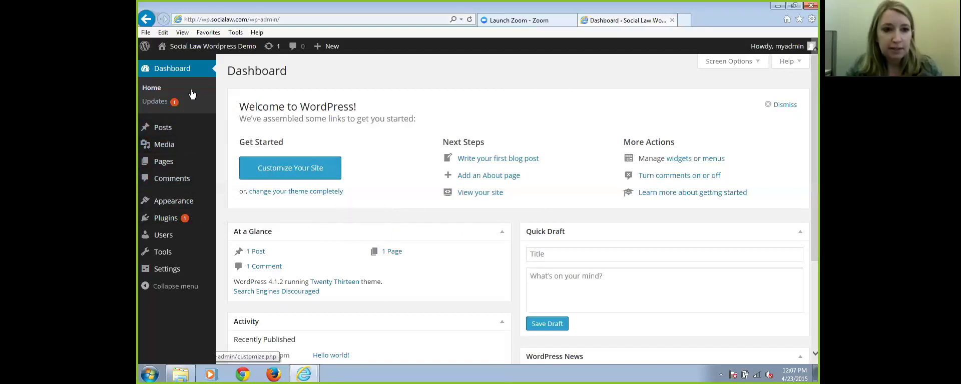
# Scroll through the Dashboard's welcome, At a Glance and Activity panels
pyautogui.scroll(-3, 431, 243)
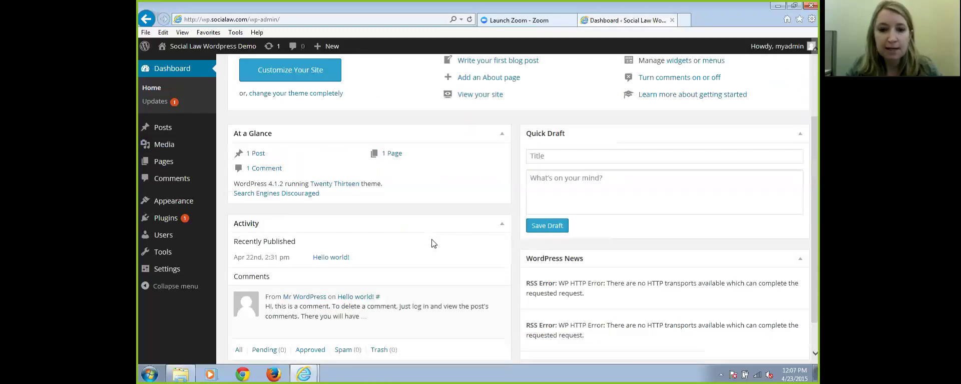
pyautogui.scroll(2, 434, 242)
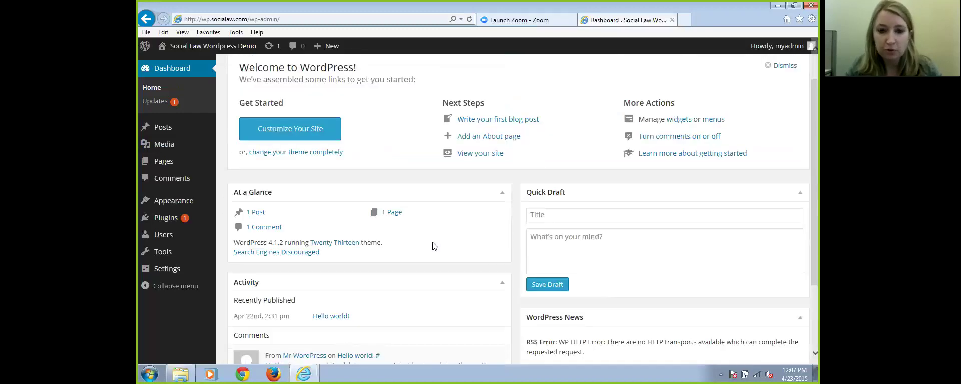
pyautogui.scroll(1, 434, 247)
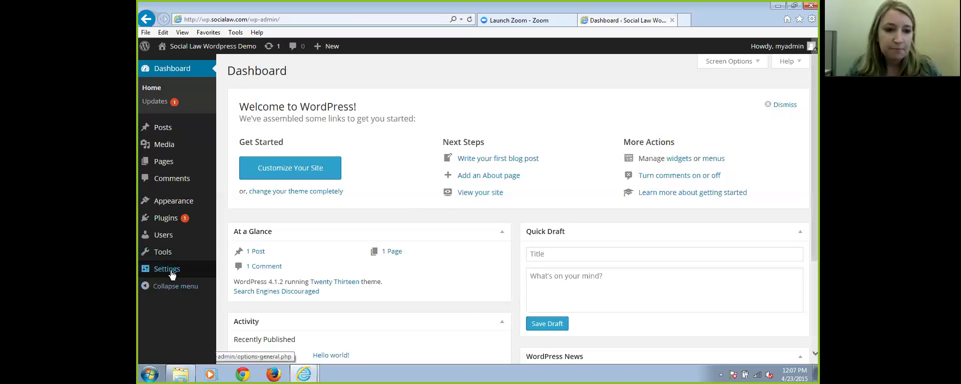
pyautogui.moveTo(171, 277)
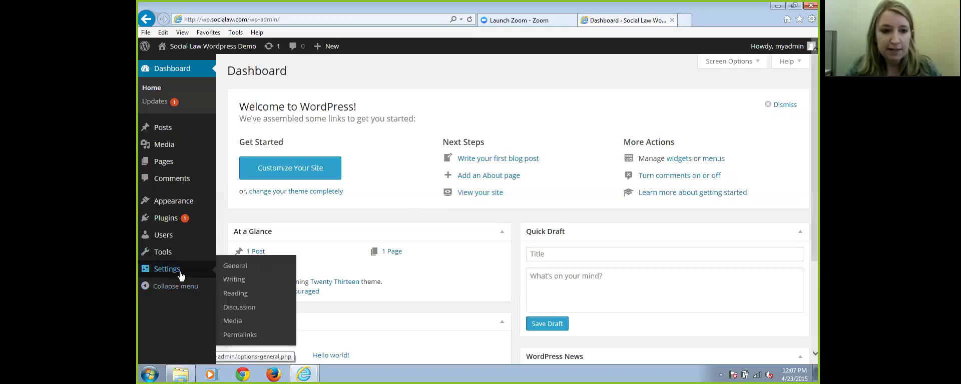
# In General Settings, replace the Site Title with the law office's name
pyautogui.click(234, 269)
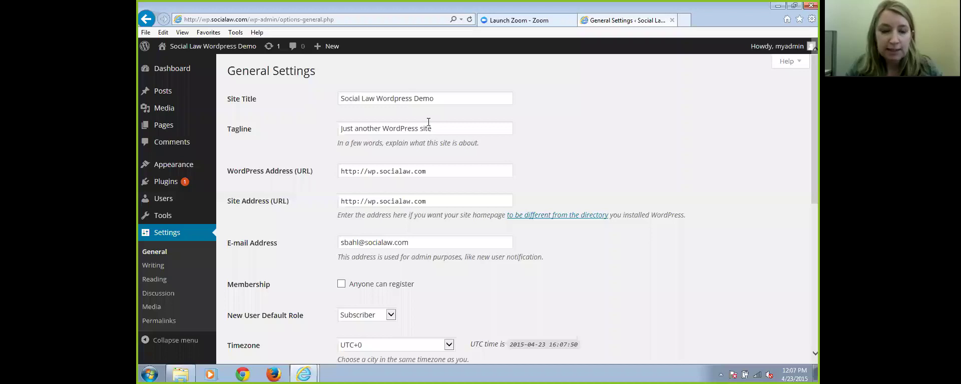
pyautogui.moveTo(443, 98); pyautogui.dragTo(255, 111)
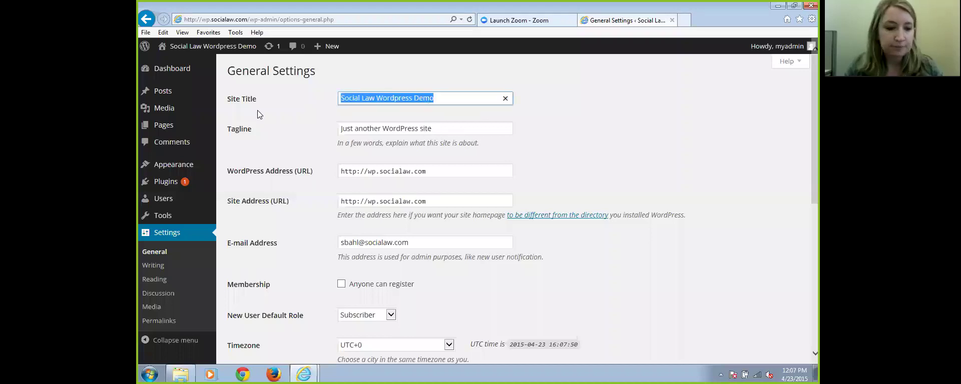
pyautogui.press('BackSpace')
pyautogui.write('Law ')
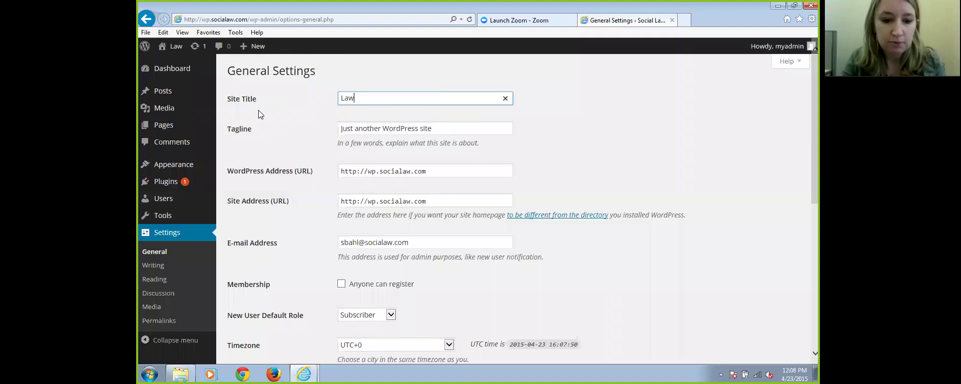
pyautogui.write('Office o')
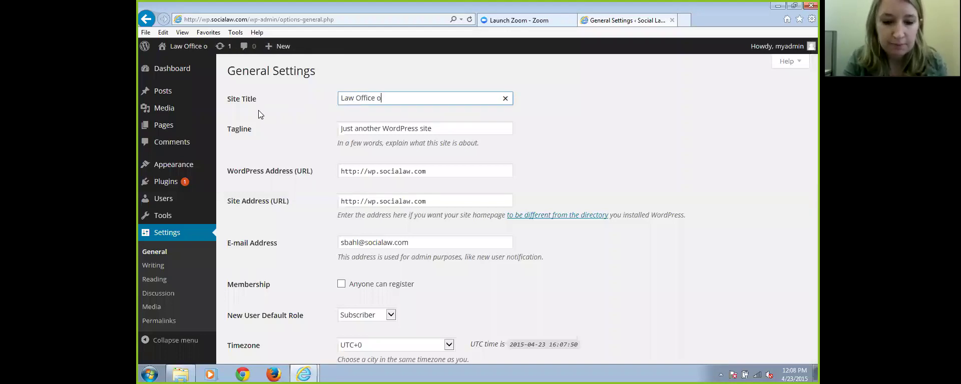
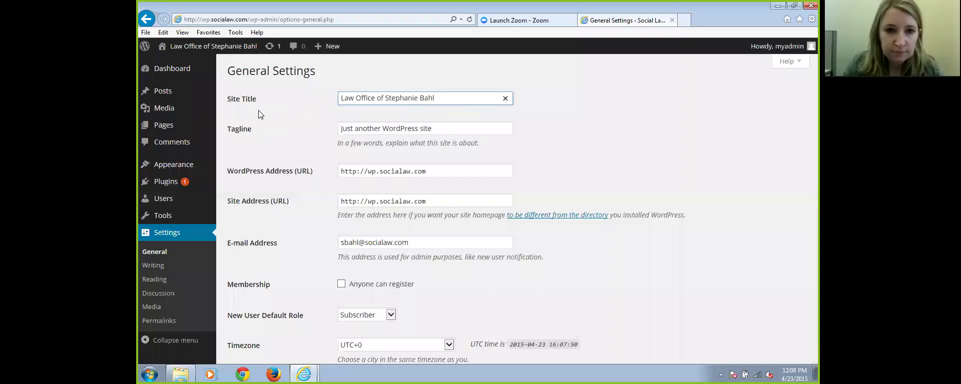
# Set the tagline to 'Estate Planning in Boston, Massachusetts' with corrected capitalization
pyautogui.moveTo(434, 129); pyautogui.dragTo(336, 130)
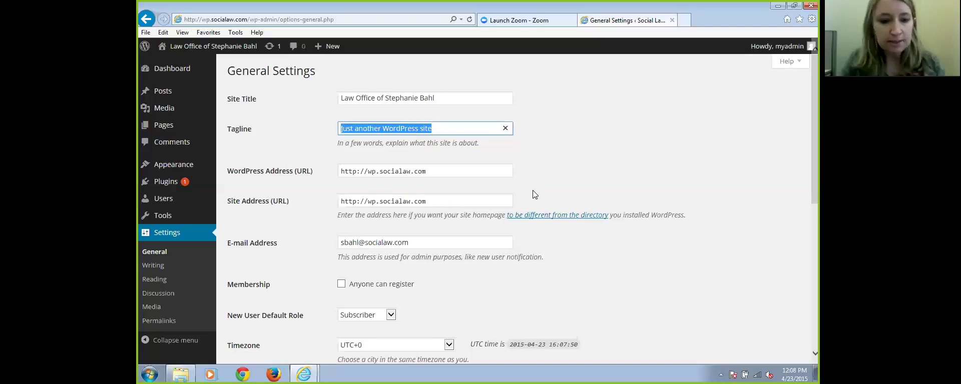
pyautogui.write('Esta')
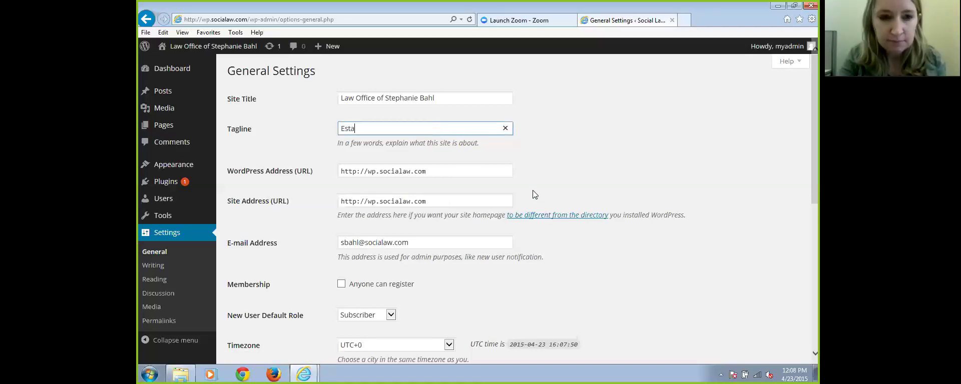
pyautogui.write('te planning in Boston, massachusetts')
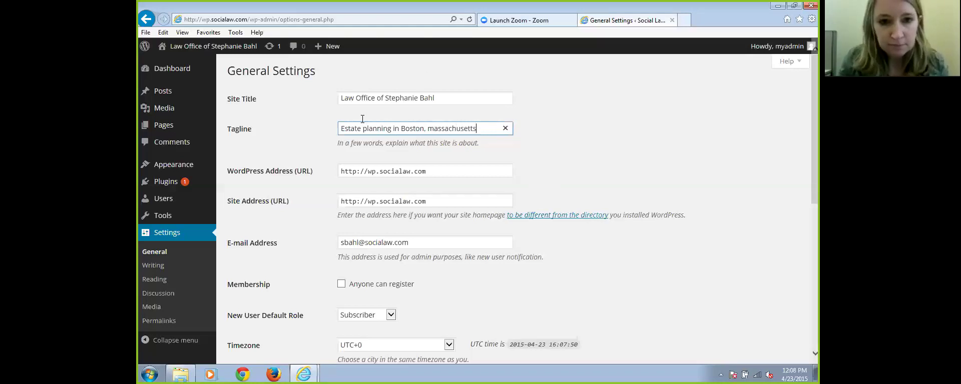
pyautogui.click(366, 128)
pyautogui.press('BackSpace')
pyautogui.write('P')
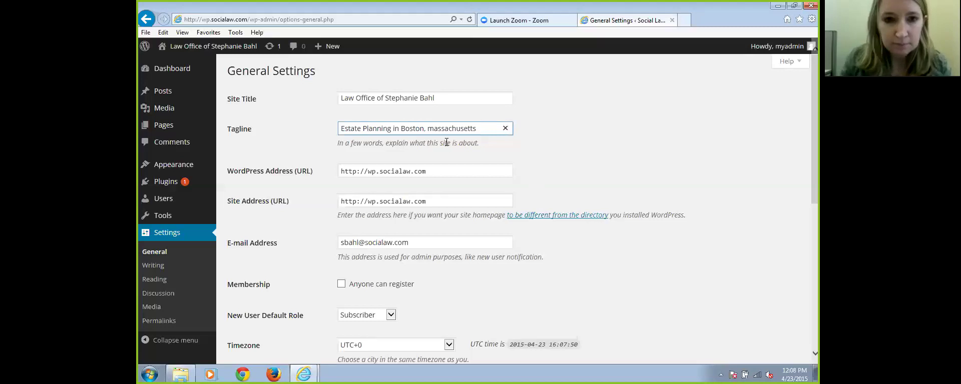
pyautogui.moveTo(428, 128); pyautogui.dragTo(440, 128)
pyautogui.click(434, 126)
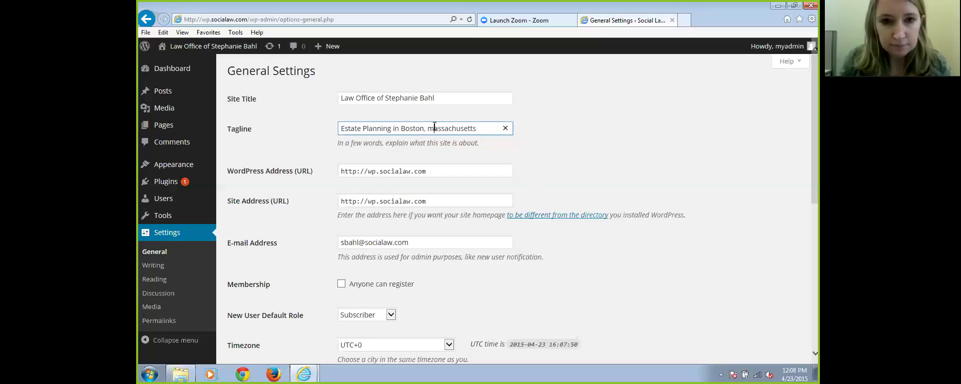
pyautogui.press('BackSpace')
pyautogui.write('M')
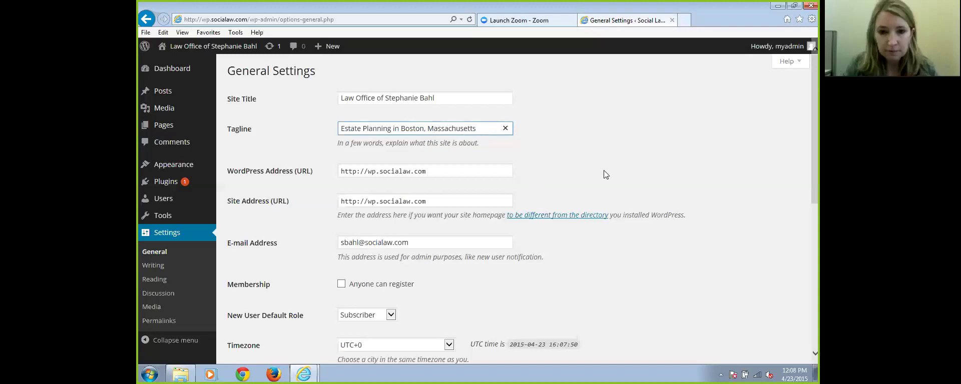
# Save the updated general settings
pyautogui.scroll(-6, 607, 176)
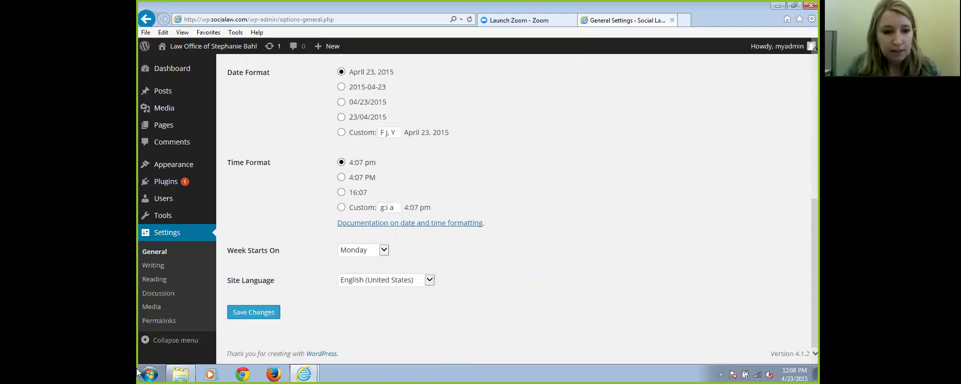
pyautogui.click(260, 316)
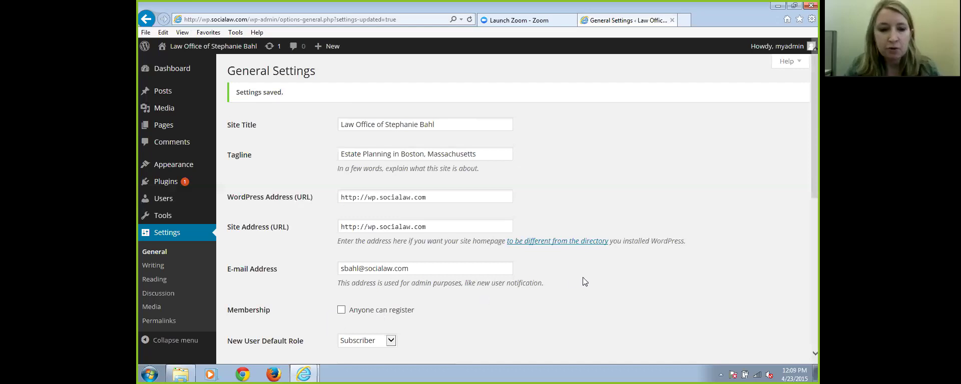
pyautogui.scroll(-1, 582, 277)
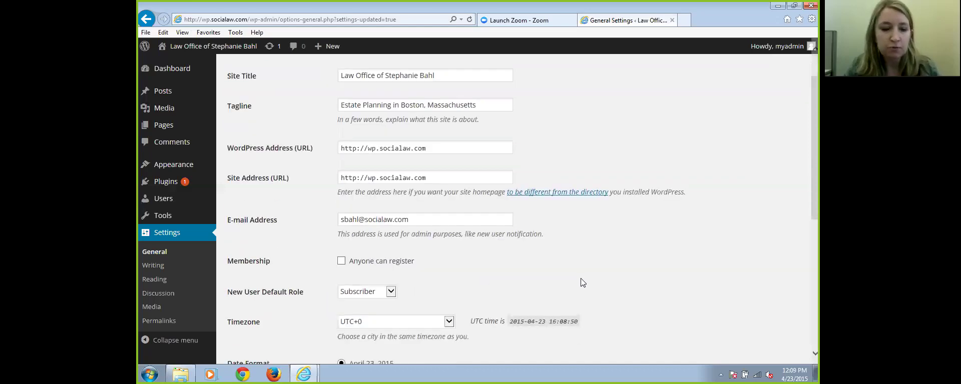
pyautogui.scroll(1, 580, 278)
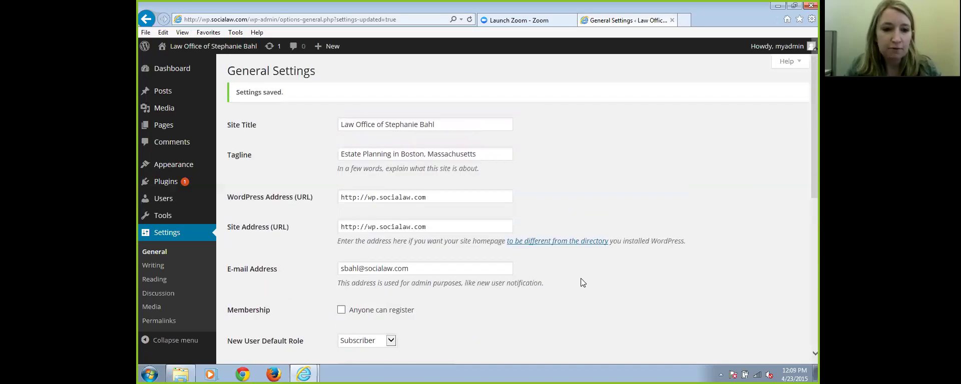
# Scroll through Settings > Writing, then switch to Settings > Reading
pyautogui.click(152, 266)
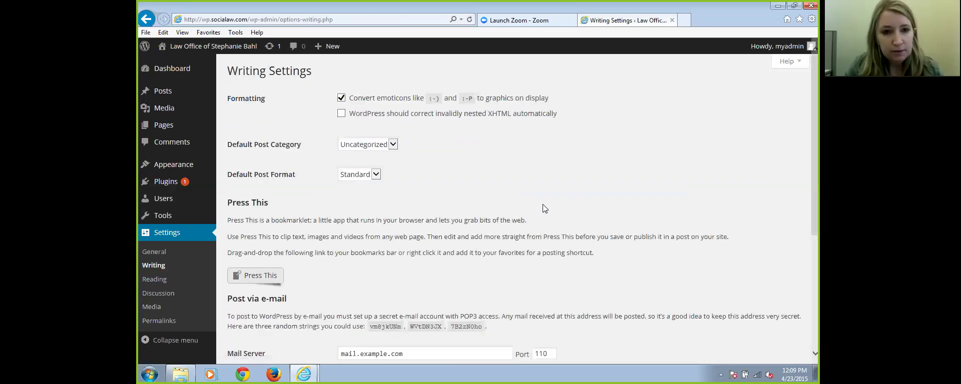
pyautogui.scroll(-4, 545, 208)
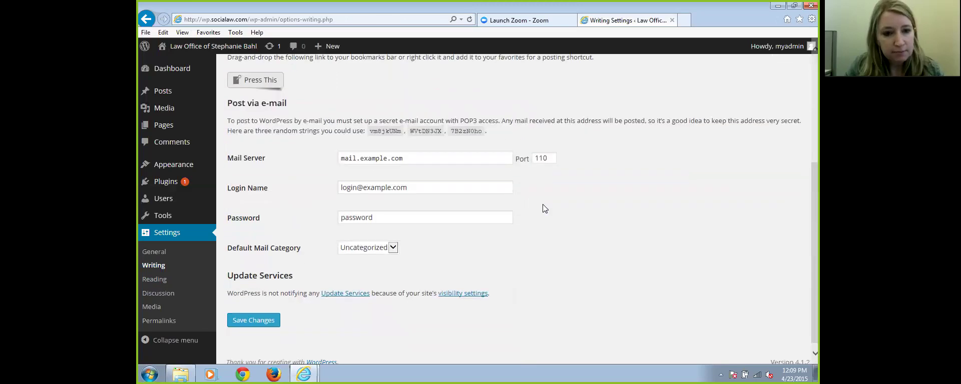
pyautogui.click(159, 281)
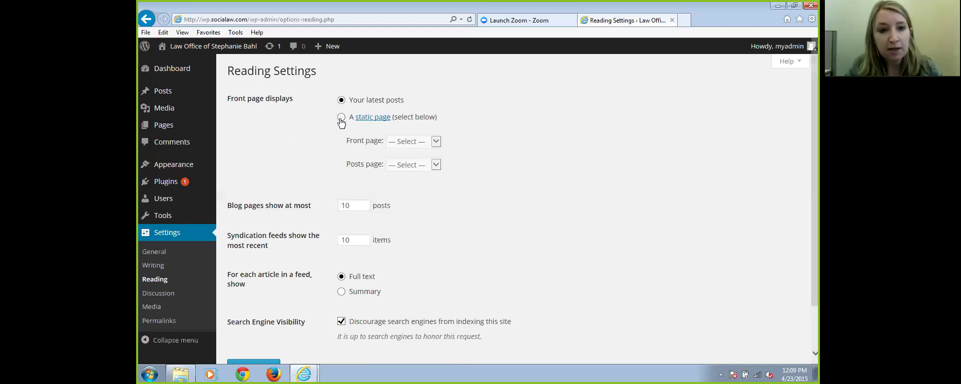
# Choose Sample Page as the static front page and save Reading Settings
pyautogui.click(437, 142)
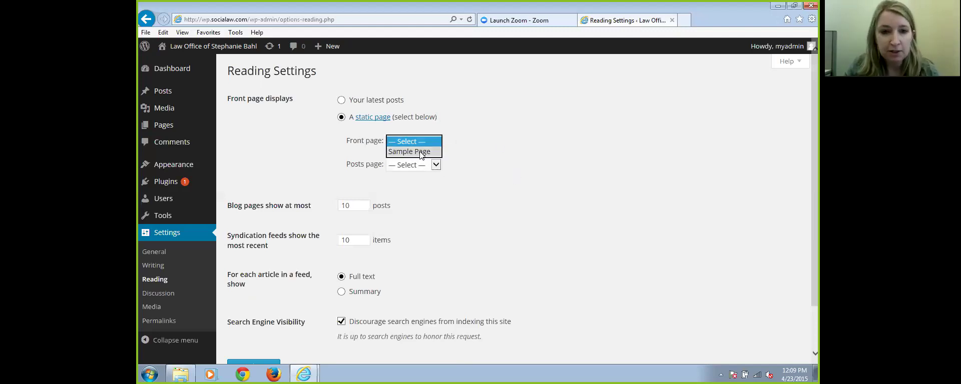
pyautogui.click(422, 151)
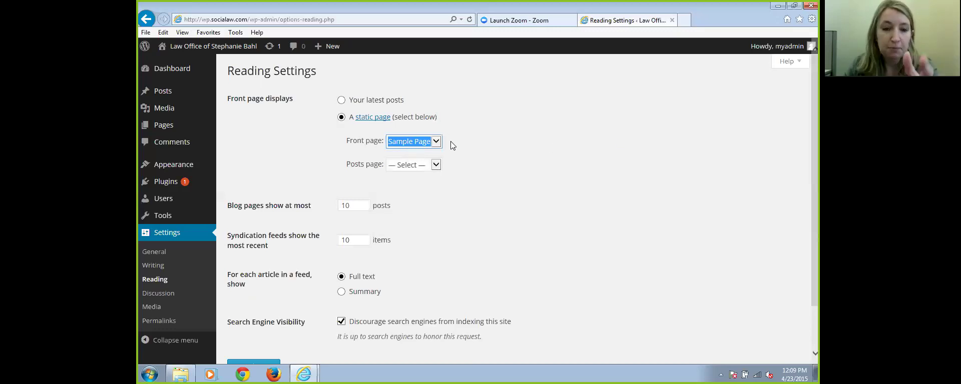
pyautogui.scroll(-2, 519, 166)
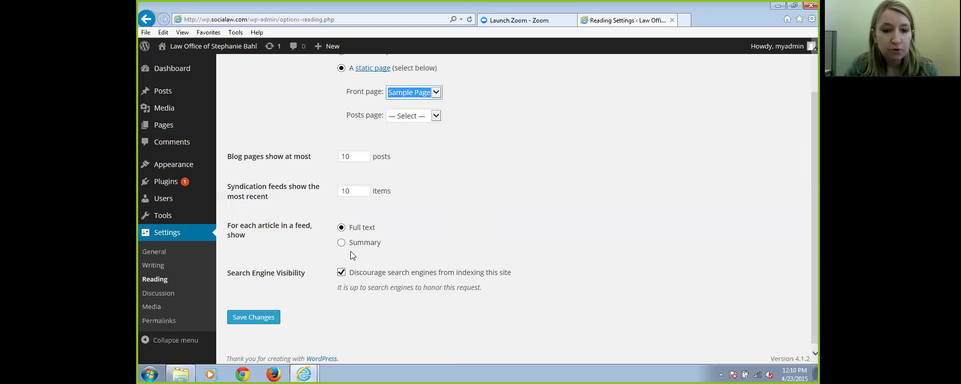
pyautogui.scroll(-1, 573, 214)
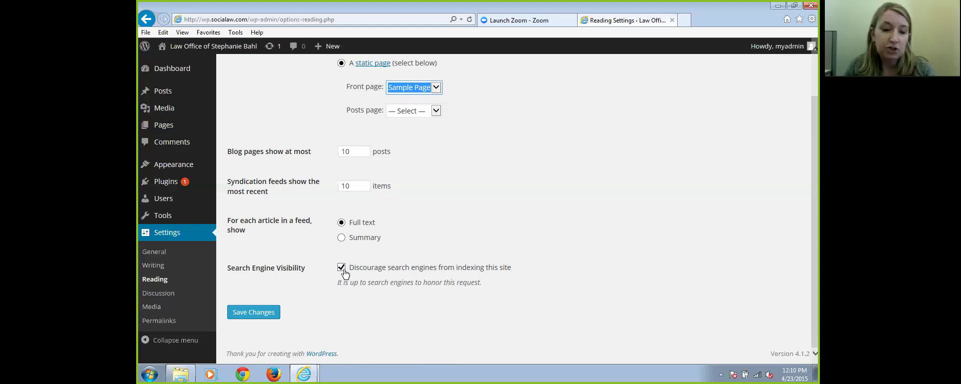
pyautogui.click(252, 314)
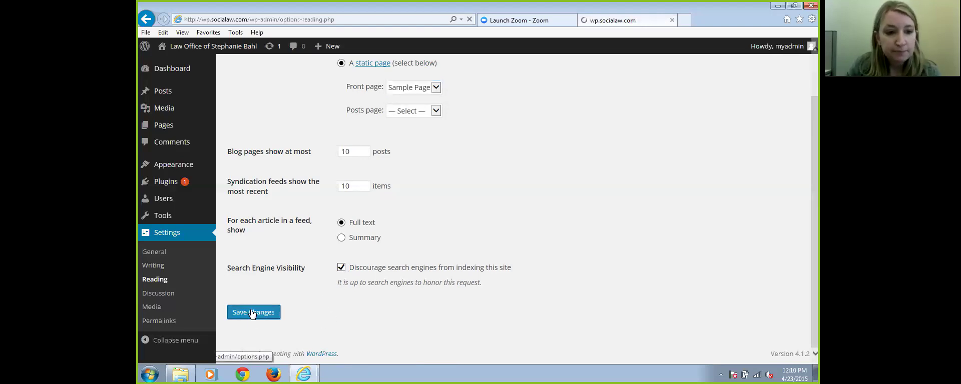
# Scroll through Settings > Discussion, then switch to Settings > Permalinks
pyautogui.click(161, 295)
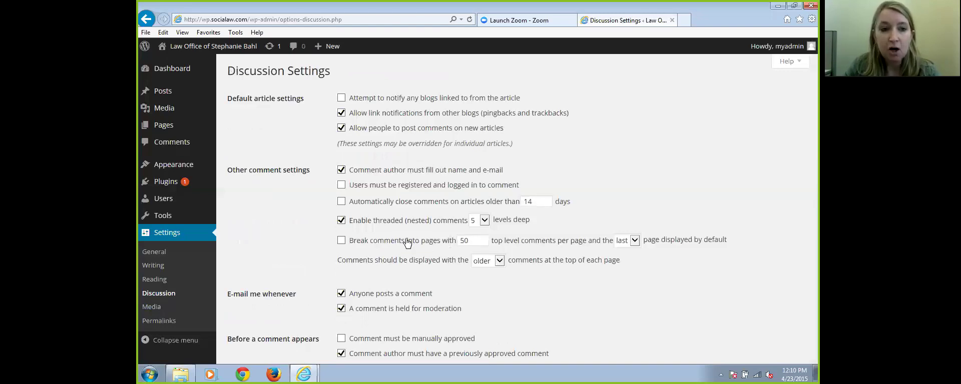
pyautogui.scroll(-2, 412, 231)
pyautogui.scroll(2, 412, 231)
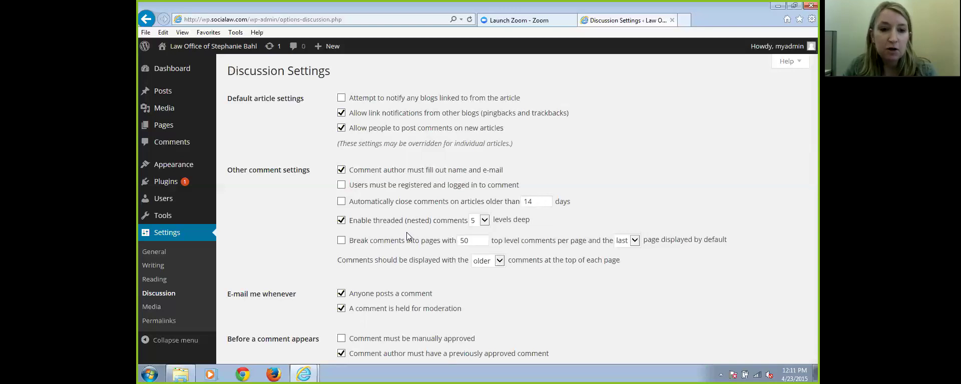
pyautogui.scroll(-3, 406, 233)
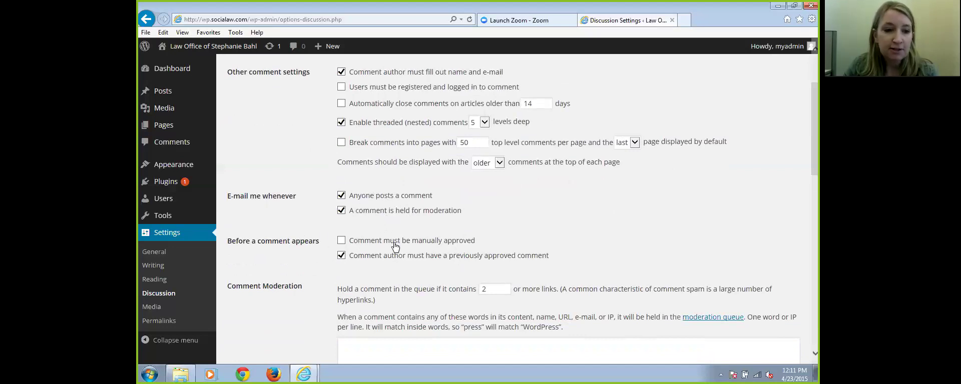
pyautogui.click(158, 323)
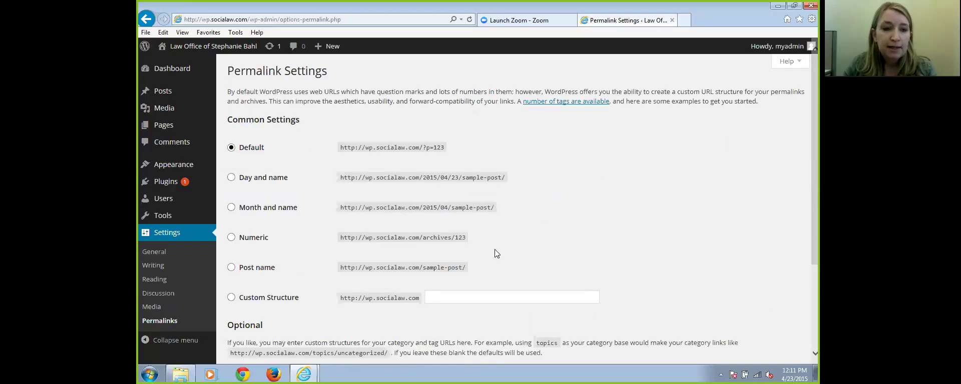
pyautogui.scroll(-2, 514, 229)
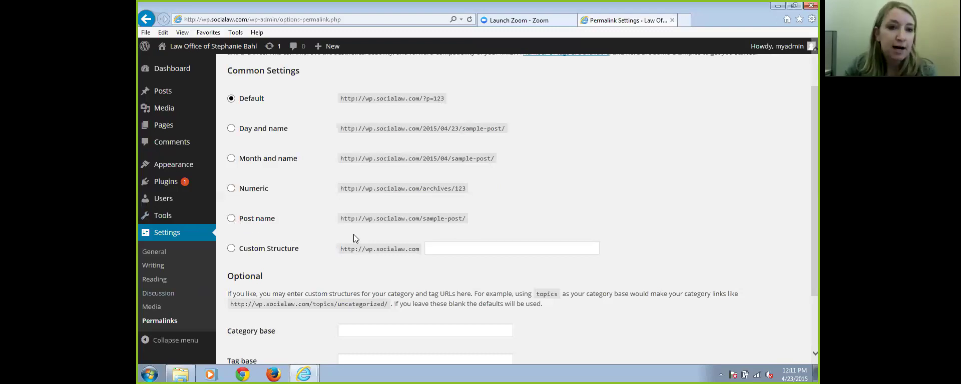
pyautogui.scroll(2, 497, 252)
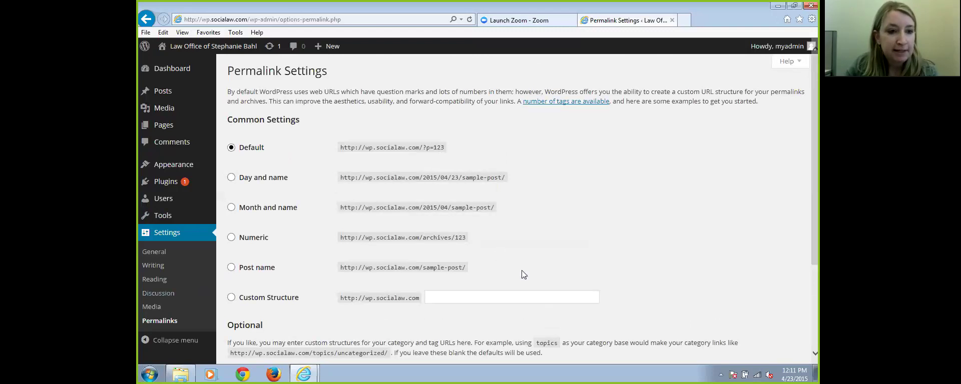
# Visit the Users list, then the Posts list containing only Hello world!
pyautogui.click(159, 206)
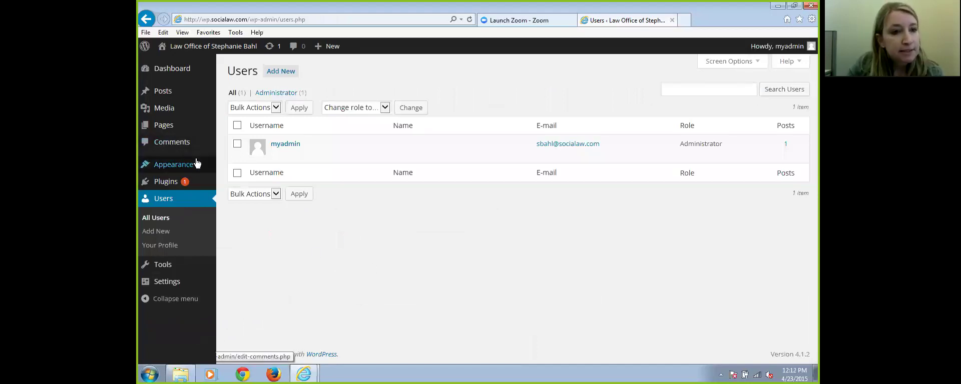
pyautogui.moveTo(164, 96)
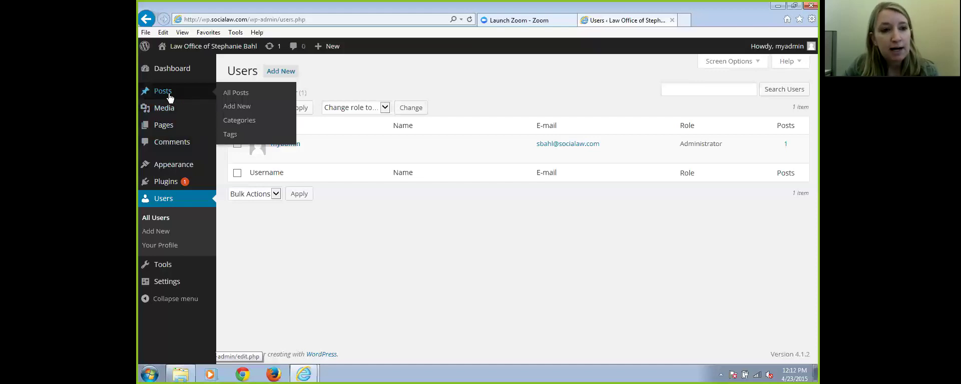
pyautogui.click(169, 95)
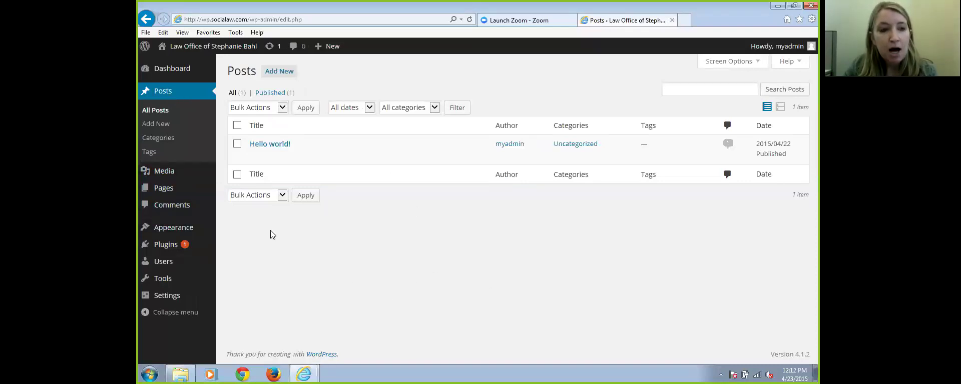
pyautogui.moveTo(255, 153)
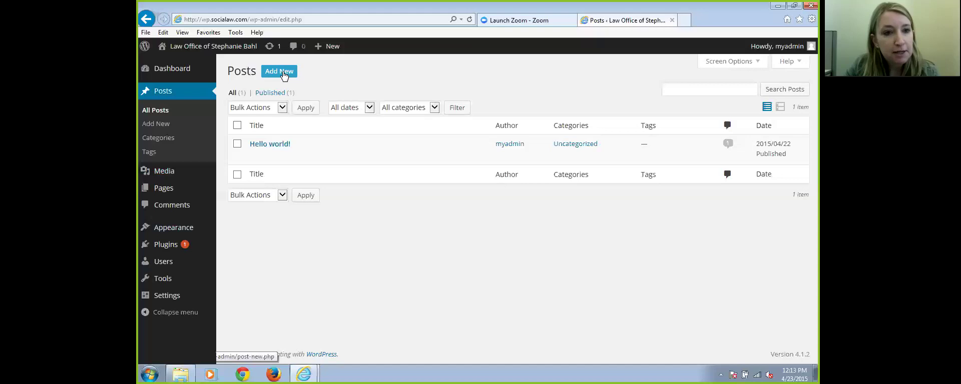
# Start a post titled 'My new Post on Wordpress' with body 'Your post content would go in her'
pyautogui.click(279, 76)
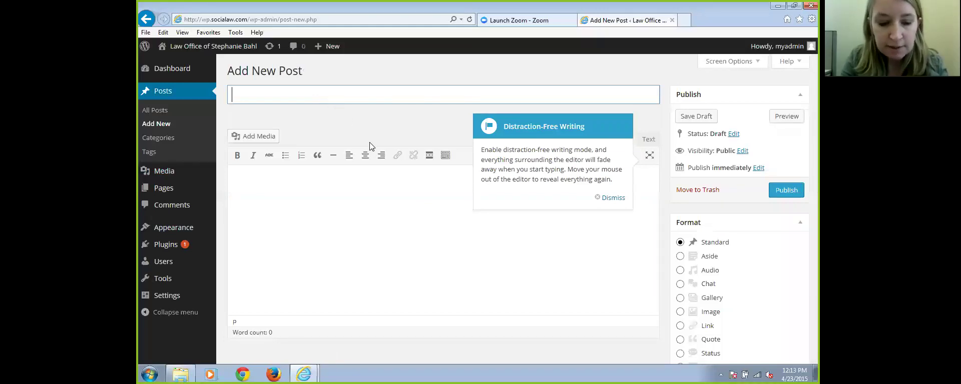
pyautogui.write('My new ')
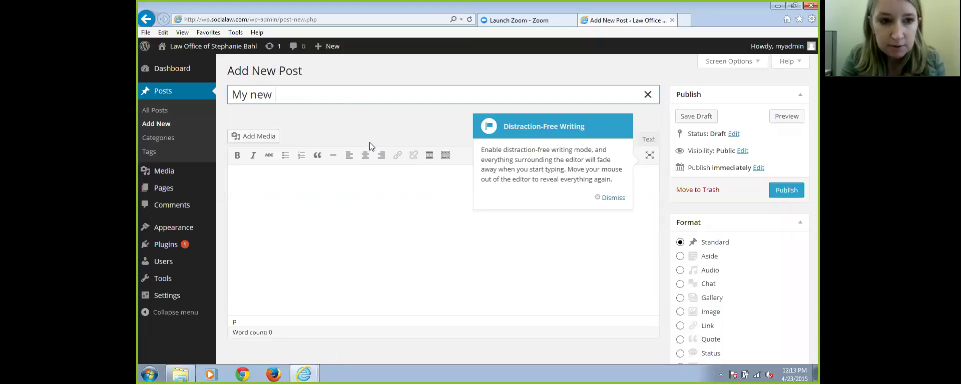
pyautogui.write('Post on')
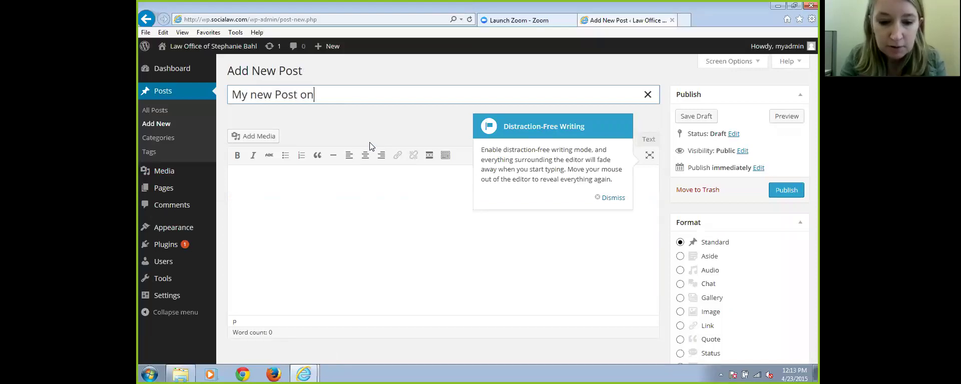
pyautogui.write(' Wordpress')
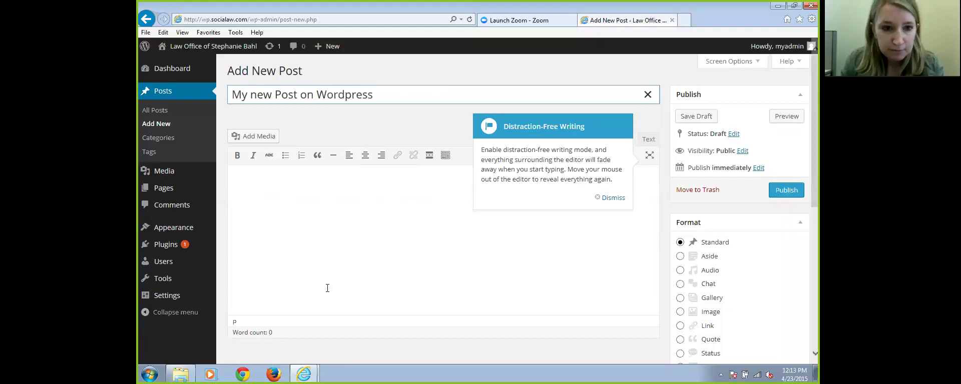
pyautogui.click(286, 200)
pyautogui.write('Your post cont')
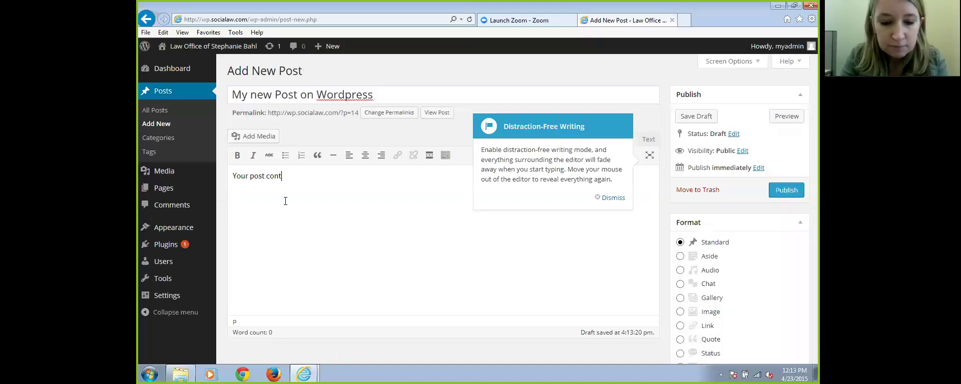
pyautogui.write('ent would go in here.')
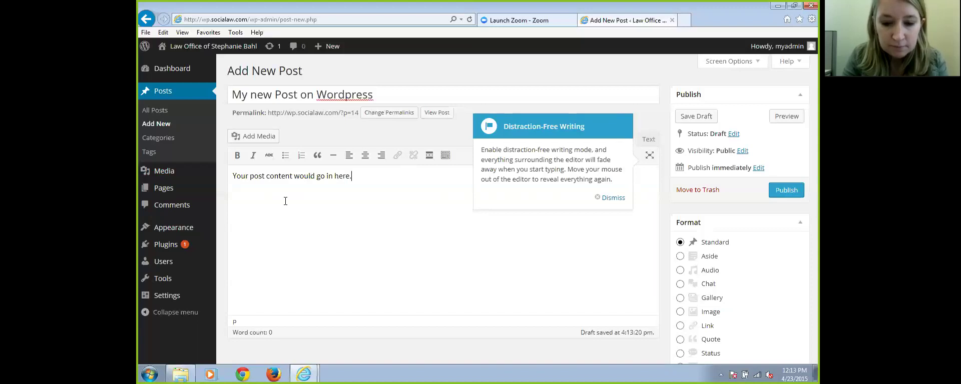
# Make the placeholder sentence in the post body bold and italic
pyautogui.click(611, 198)
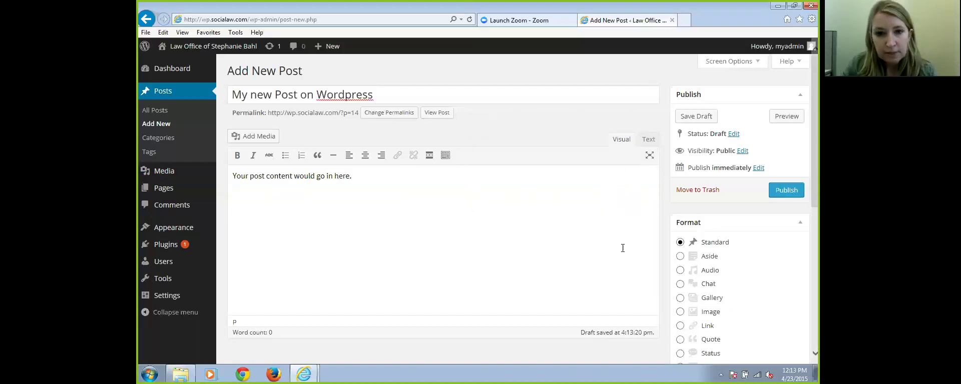
pyautogui.click(445, 155)
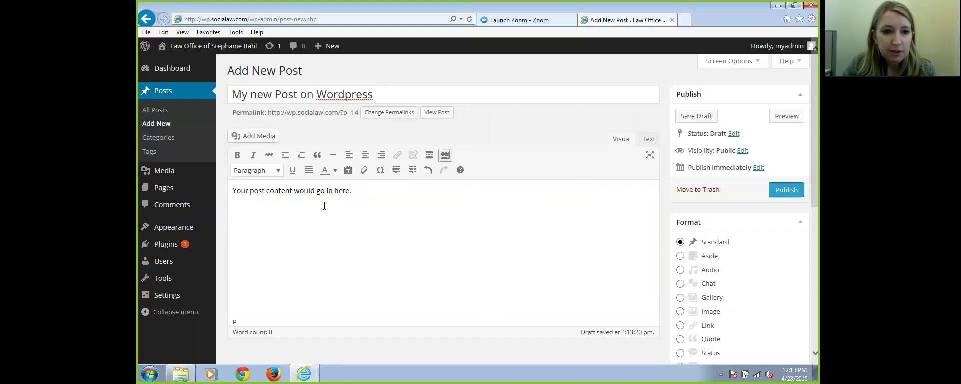
pyautogui.moveTo(374, 195); pyautogui.dragTo(223, 198)
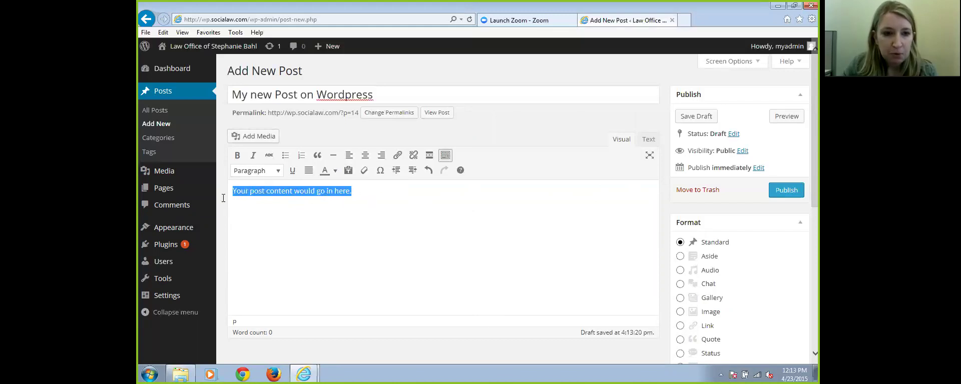
pyautogui.click(237, 155)
pyautogui.click(253, 155)
pyautogui.click(389, 229)
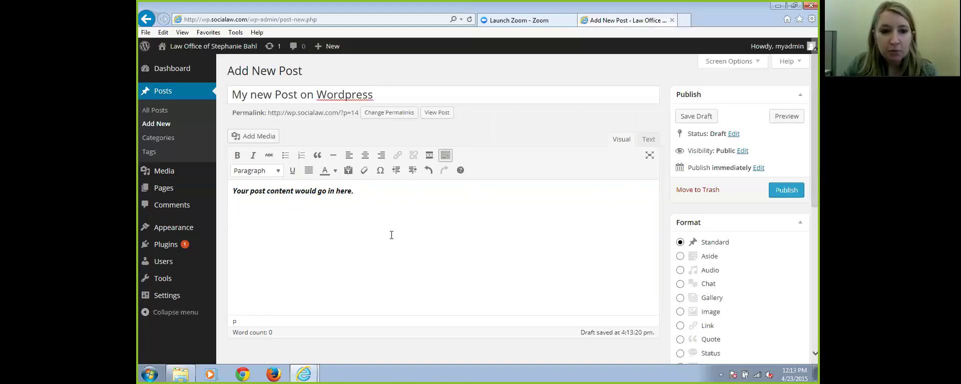
# Turn on Paste as text and save the post as a draft
pyautogui.click(348, 172)
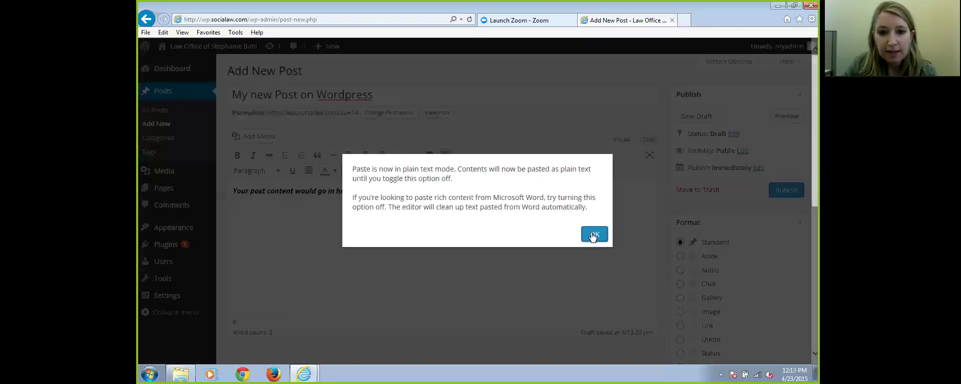
pyautogui.press('Return')
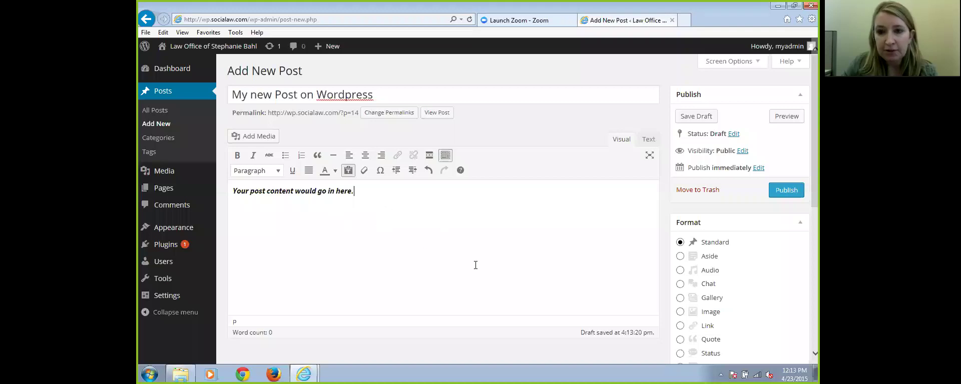
pyautogui.press('Home')
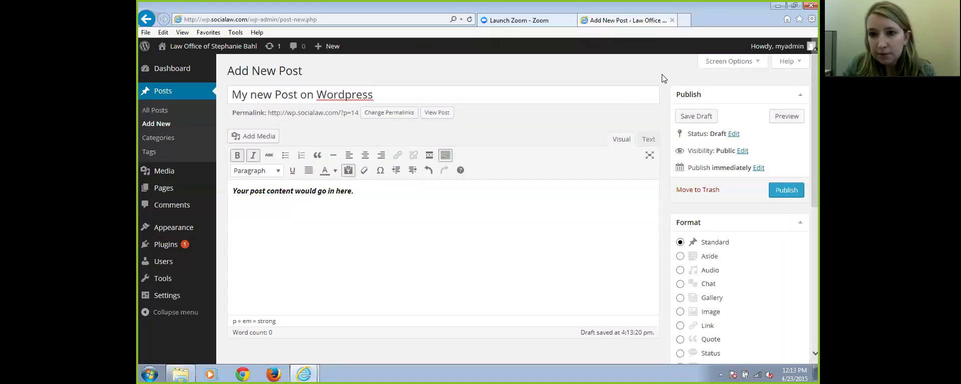
pyautogui.click(696, 118)
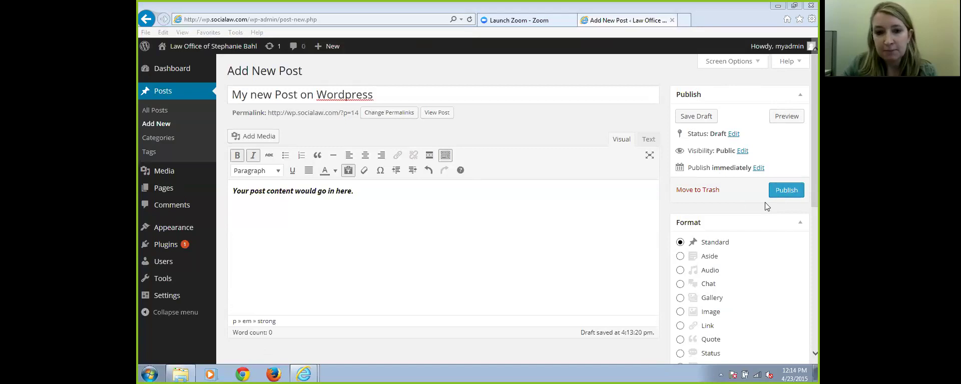
# Open the post's publish date and time editor
pyautogui.click(758, 168)
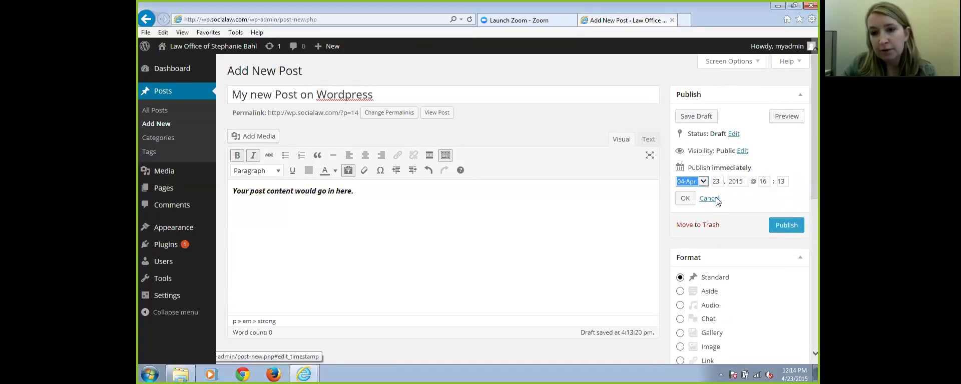
pyautogui.scroll(-6, 444, 200)
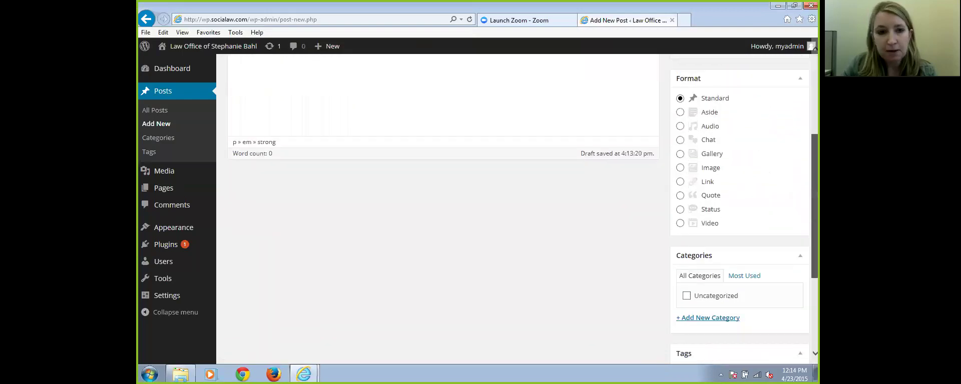
pyautogui.scroll(4, 443, 200)
pyautogui.scroll(3, 444, 200)
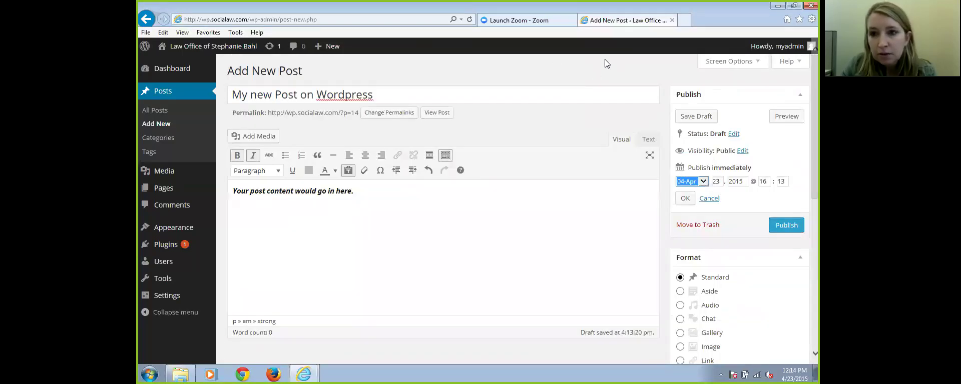
# Show Screen Options listing which boxes appear in the post editor
pyautogui.click(726, 61)
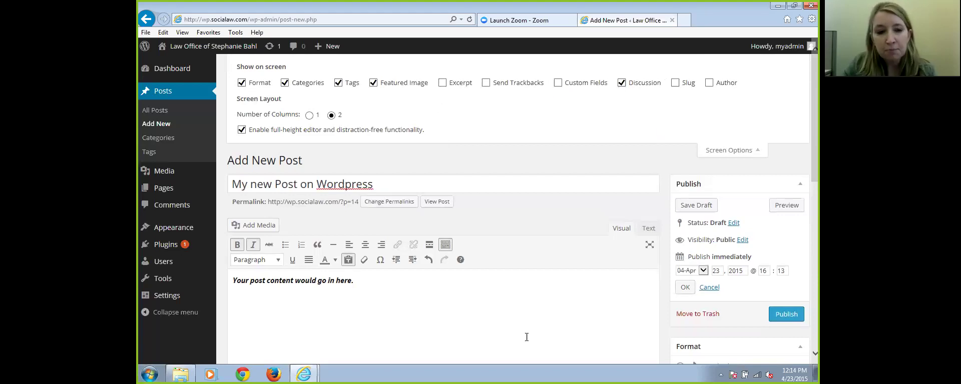
pyautogui.scroll(-5, 619, 193)
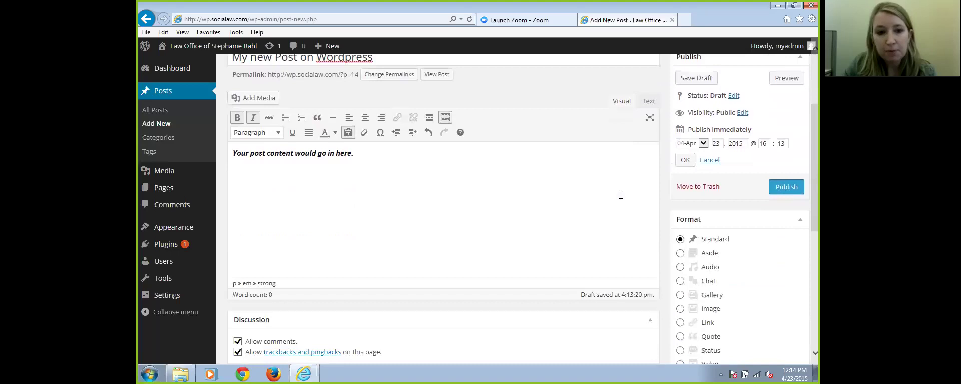
pyautogui.scroll(5, 582, 158)
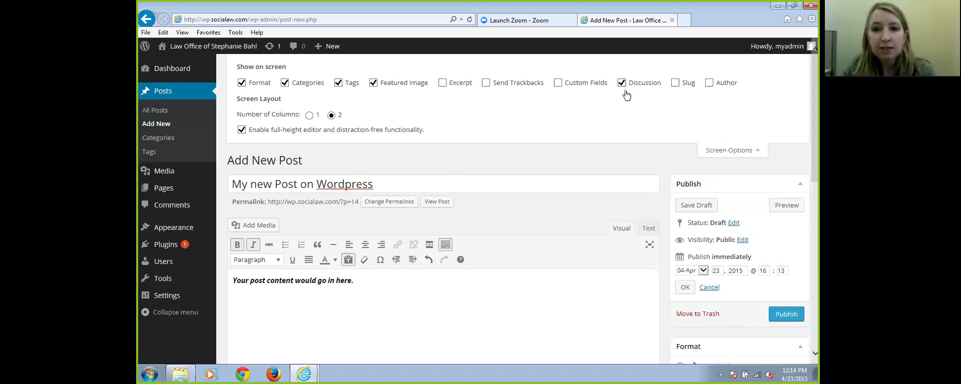
pyautogui.scroll(-7, 601, 146)
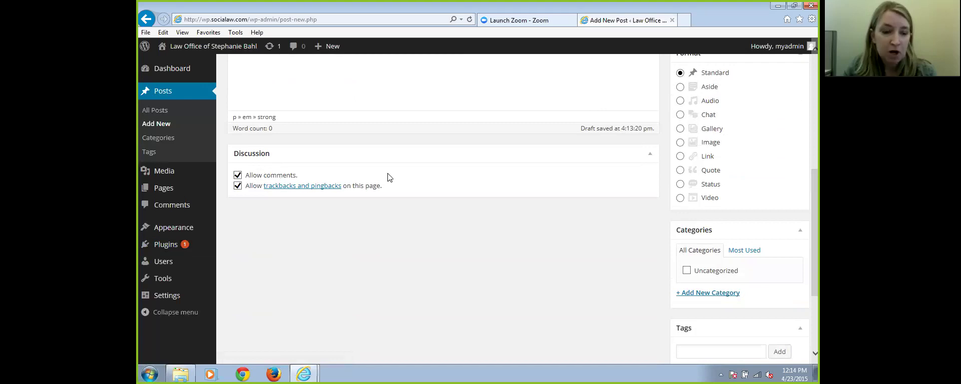
pyautogui.scroll(8, 477, 199)
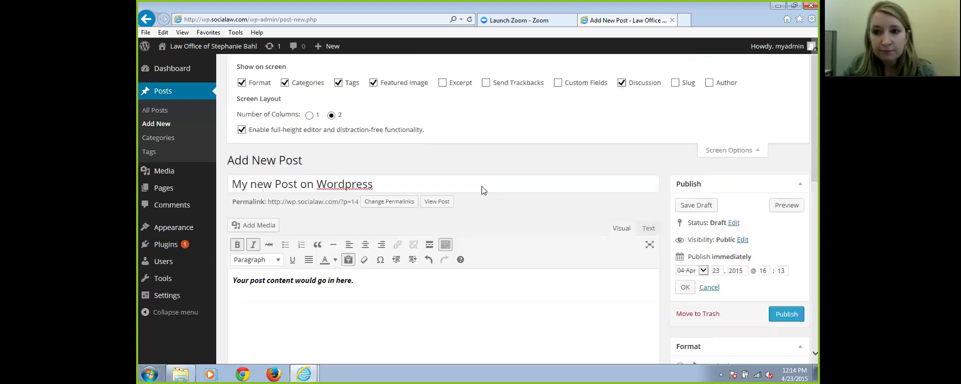
# Publish 'My new Post on WordPress' and confirm it in All Posts beside Hello world!
pyautogui.click(786, 314)
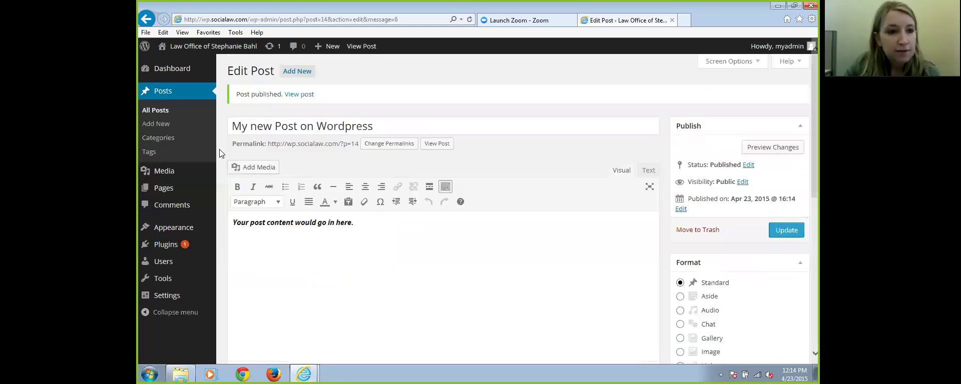
pyautogui.click(161, 111)
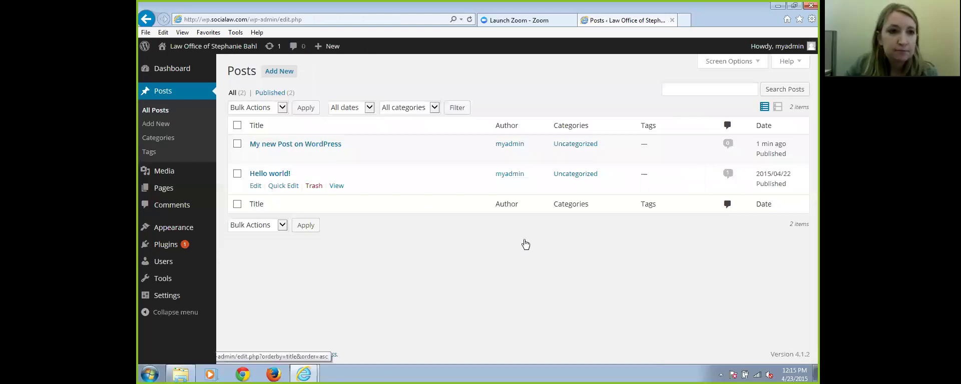
pyautogui.moveTo(211, 52)
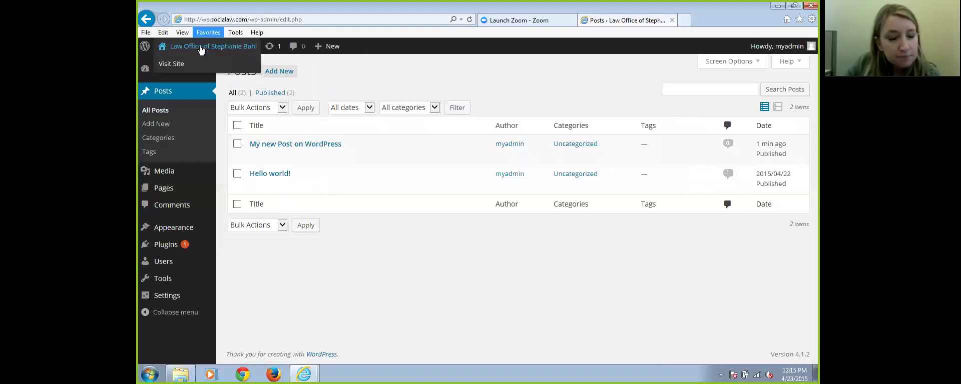
# Set Reading Settings' front page to display Your latest posts and save the change
pyautogui.click(174, 295)
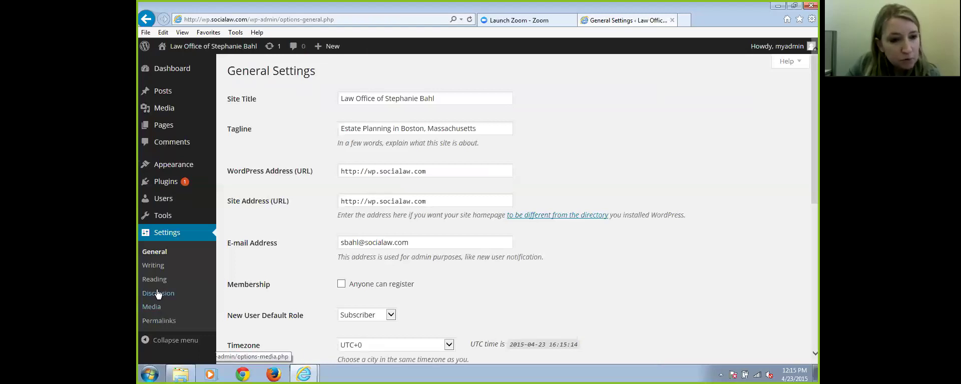
pyautogui.click(160, 283)
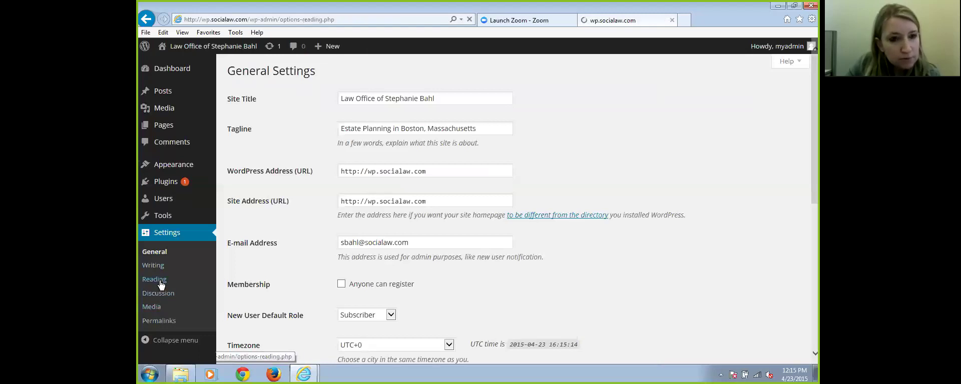
pyautogui.click(341, 100)
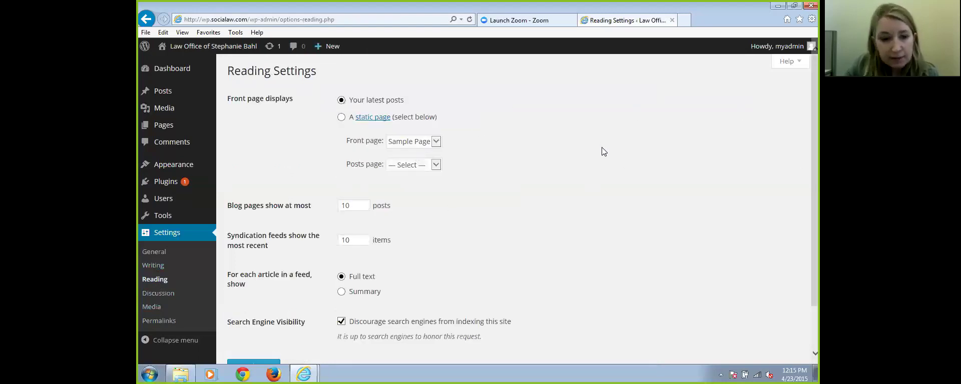
pyautogui.scroll(-2, 601, 147)
pyautogui.click(253, 311)
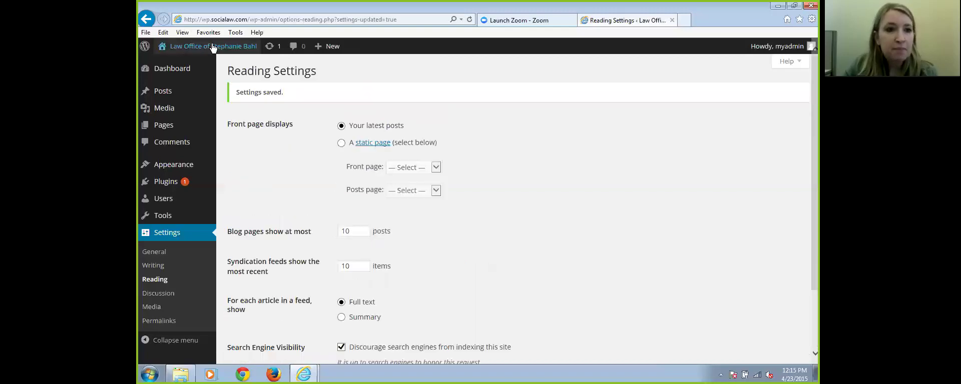
pyautogui.moveTo(189, 52)
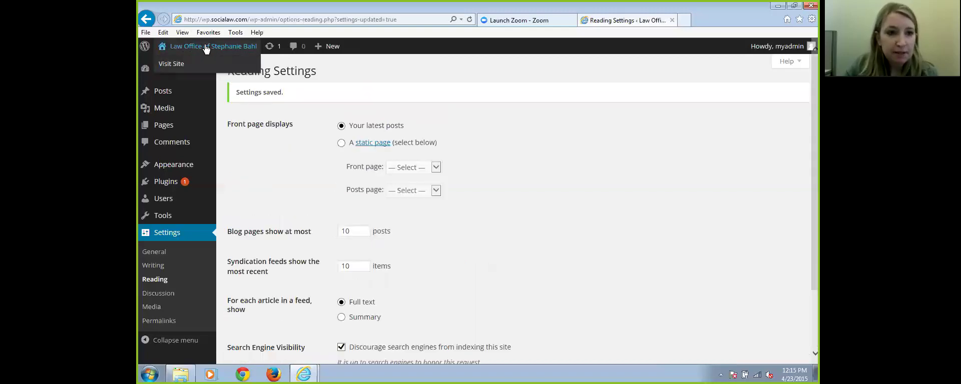
# View the live front page and scroll through it to see the new post
pyautogui.click(205, 51)
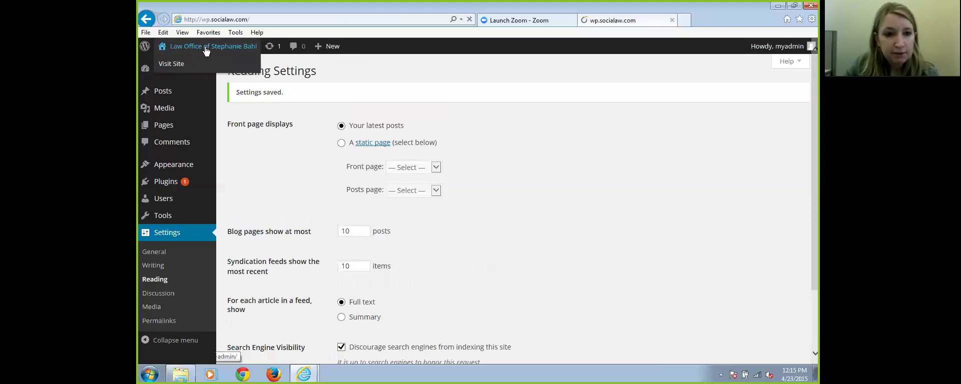
pyautogui.scroll(-5, 597, 236)
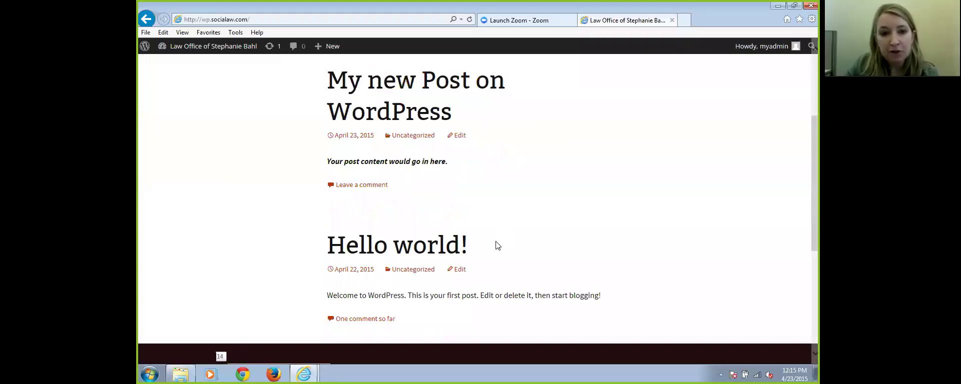
pyautogui.scroll(3, 749, 268)
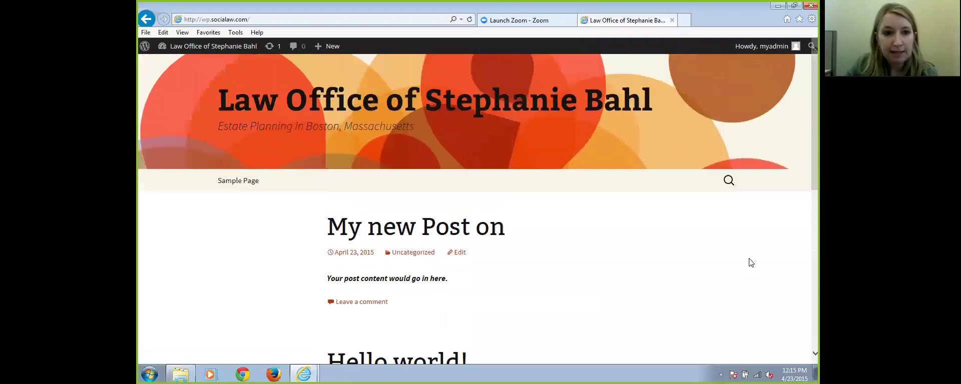
# Back in the dashboard, set Reading Settings' front page to A static page
pyautogui.moveTo(204, 48)
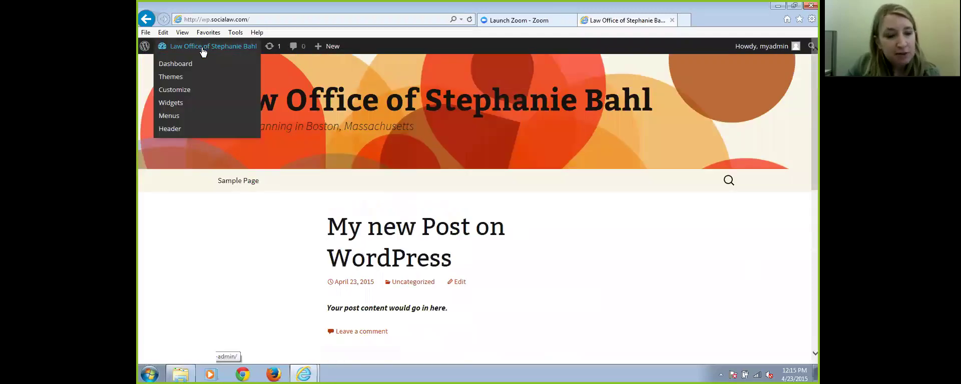
pyautogui.click(202, 48)
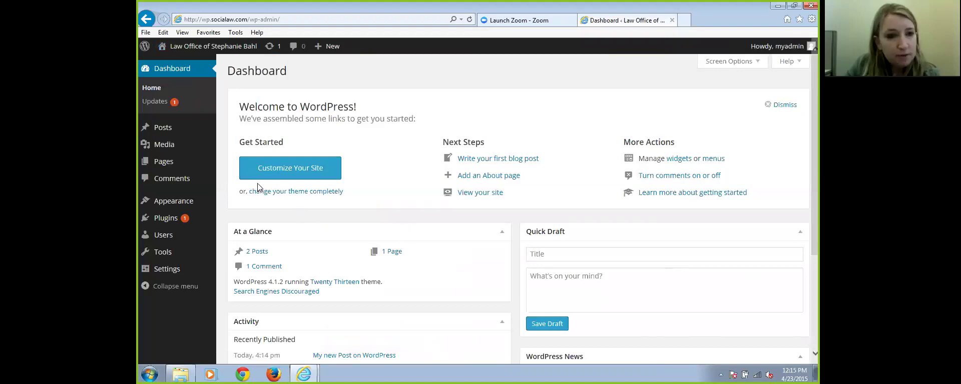
pyautogui.moveTo(194, 274)
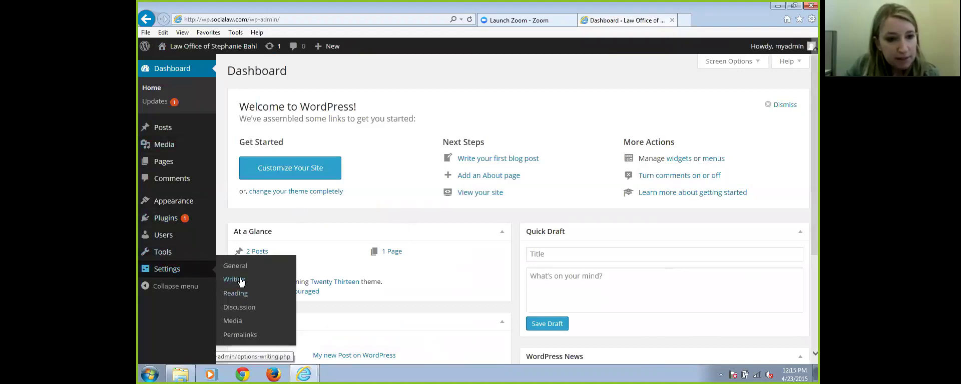
pyautogui.click(244, 295)
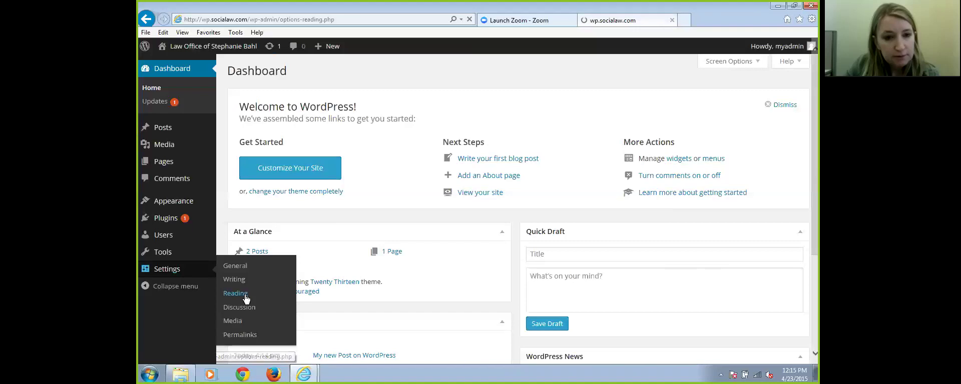
pyautogui.click(341, 117)
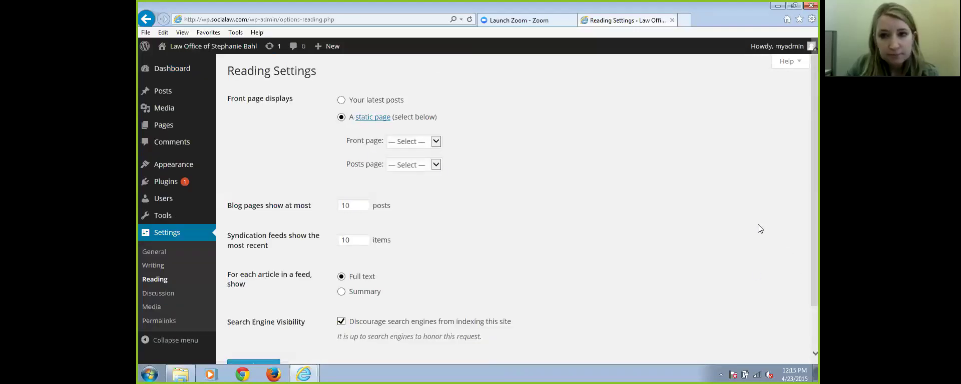
# Save the static-page reading setting, then bring up the Media Library's Add New upload area
pyautogui.scroll(-1, 740, 215)
pyautogui.click(254, 313)
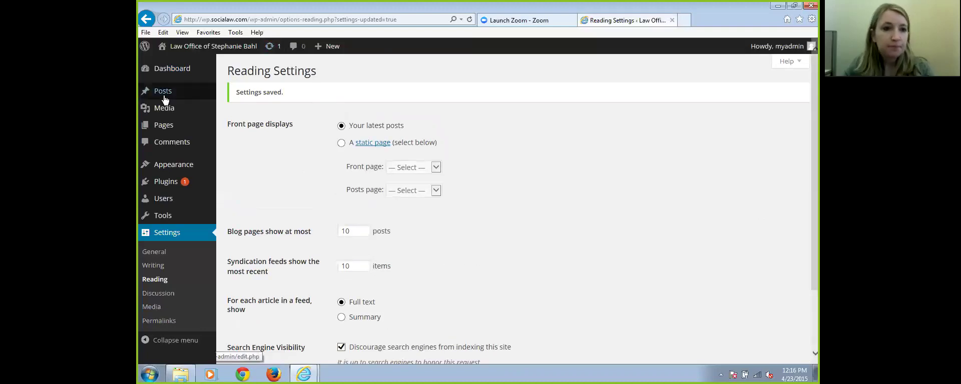
pyautogui.moveTo(165, 111)
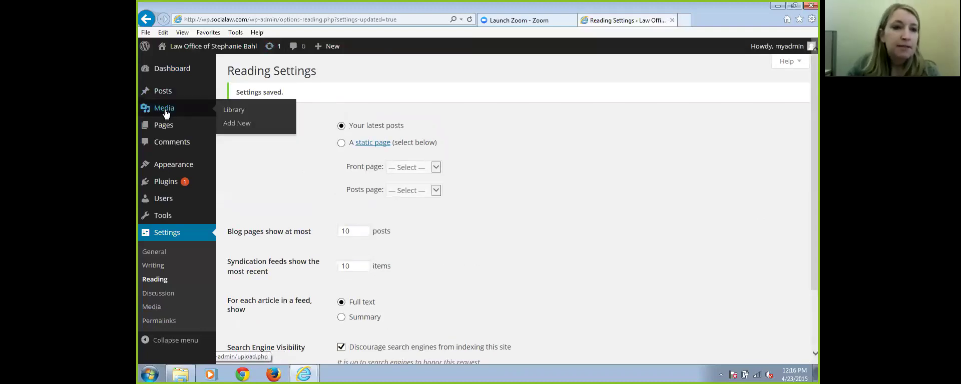
pyautogui.click(166, 114)
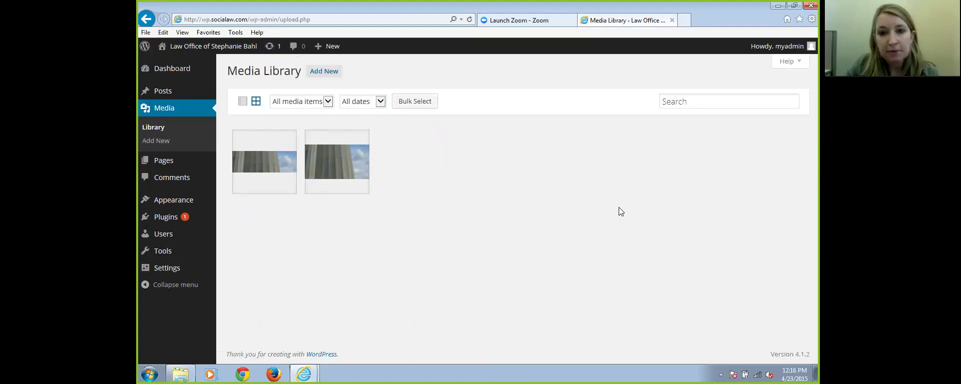
pyautogui.click(325, 73)
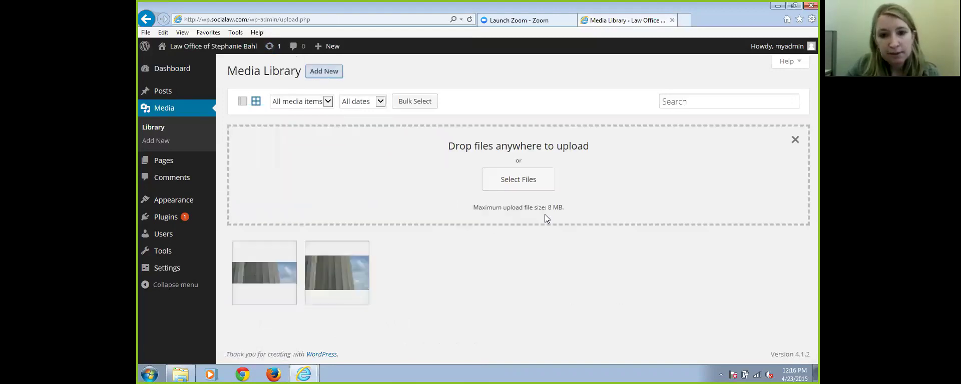
# Upload the bio photo and the boston940x403 skyline image from the wordpress-training folder
pyautogui.click(521, 179)
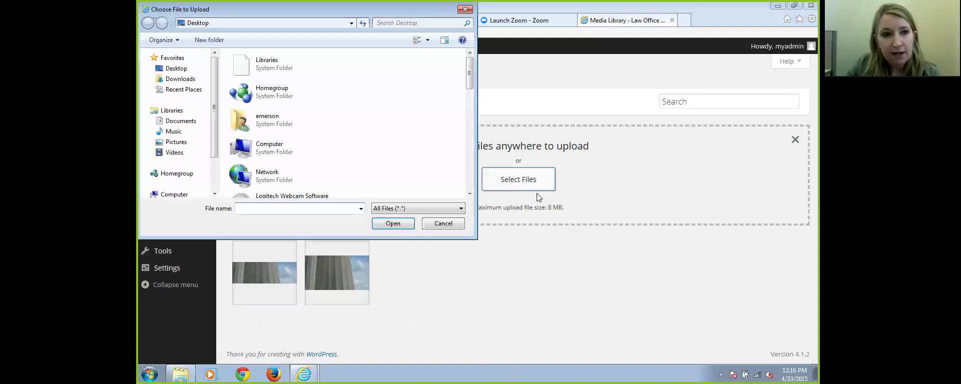
pyautogui.moveTo(469, 68); pyautogui.dragTo(466, 93)
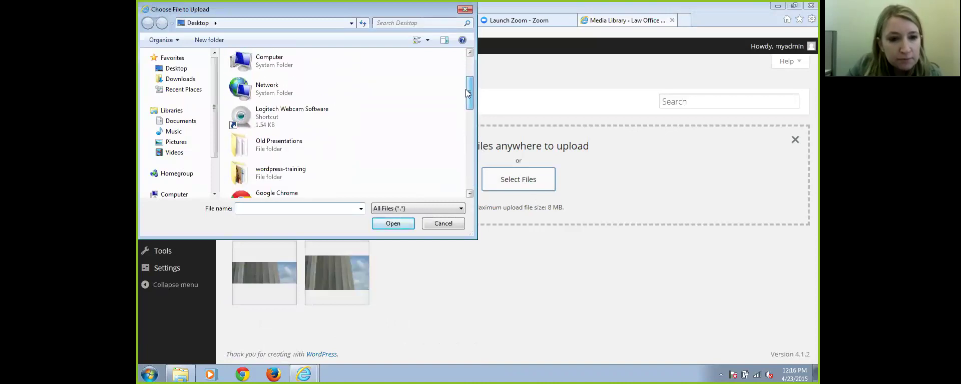
pyautogui.doubleClick(271, 170)
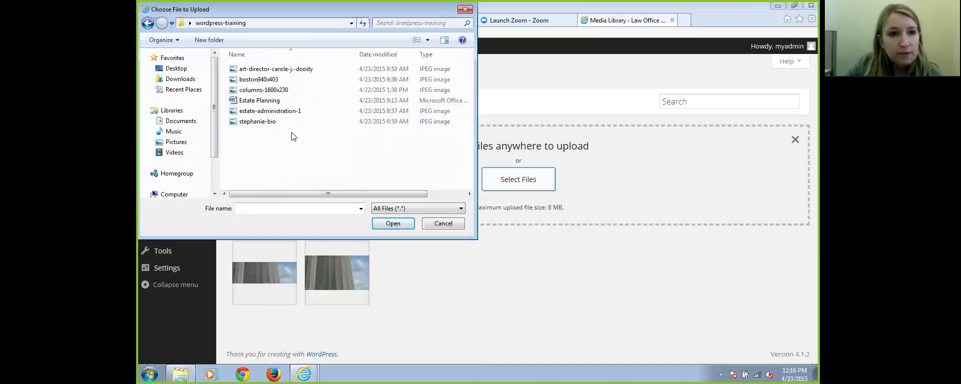
pyautogui.doubleClick(256, 122)
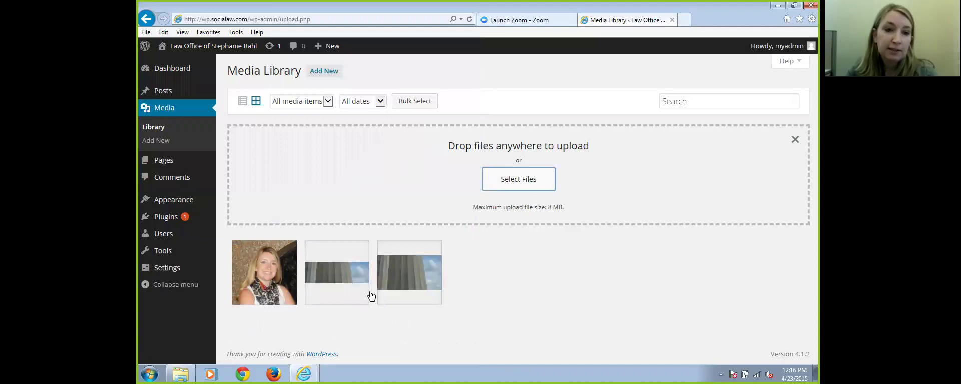
pyautogui.click(516, 180)
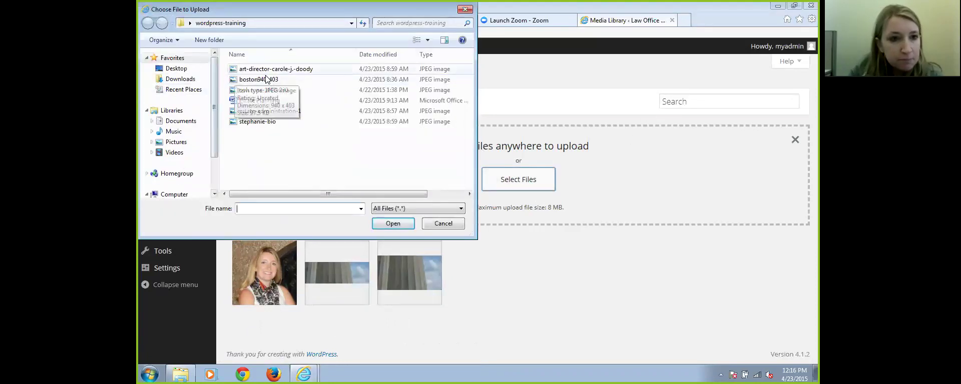
pyautogui.click(250, 81)
pyautogui.doubleClick(250, 80)
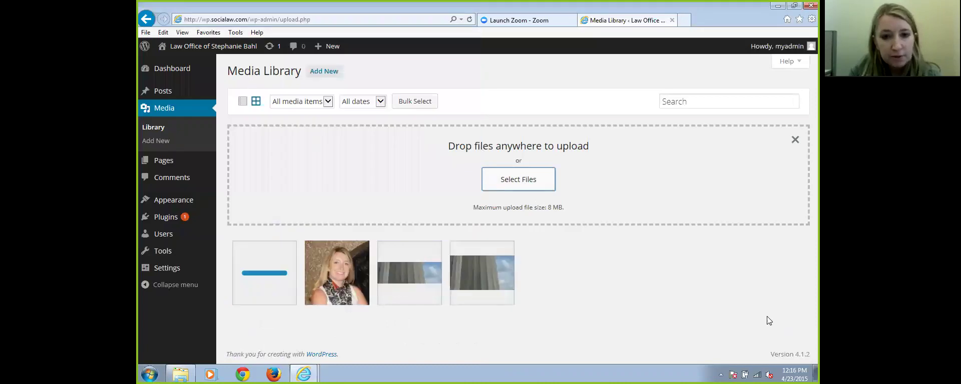
# Upload the columns-1600x230, art director portrait and estate-administration-1 images
pyautogui.click(524, 183)
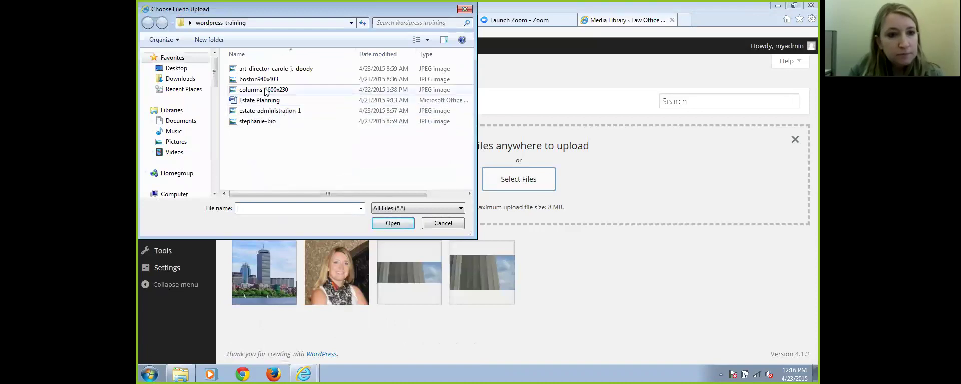
pyautogui.doubleClick(270, 89)
pyautogui.click(512, 181)
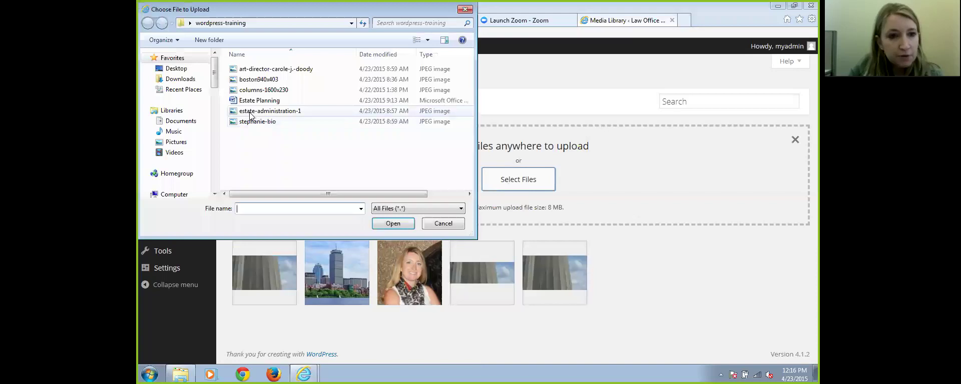
pyautogui.doubleClick(264, 70)
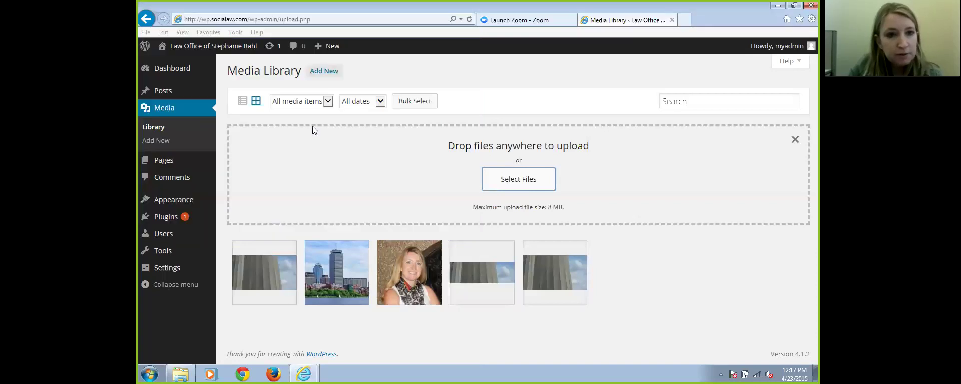
pyautogui.click(513, 182)
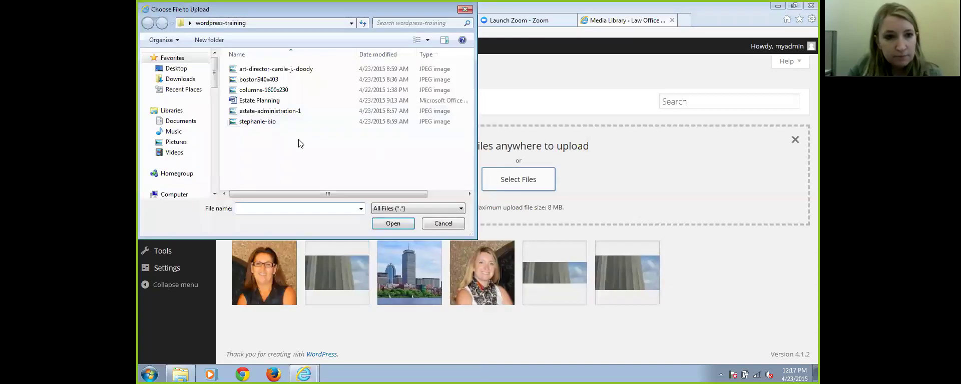
pyautogui.doubleClick(259, 111)
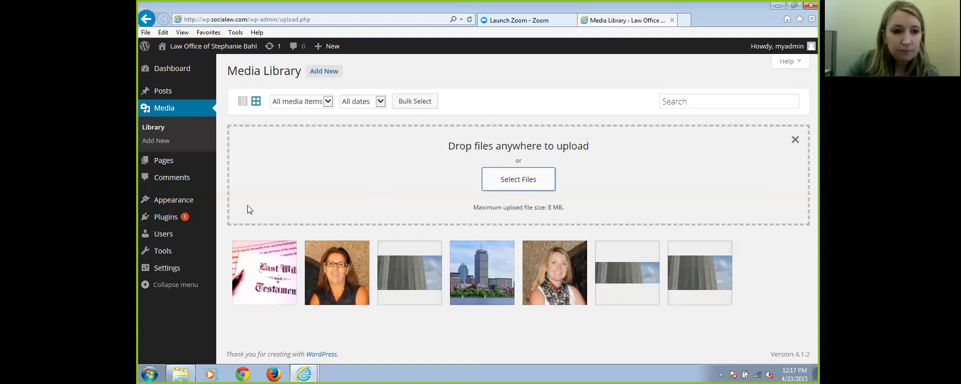
pyautogui.moveTo(163, 164)
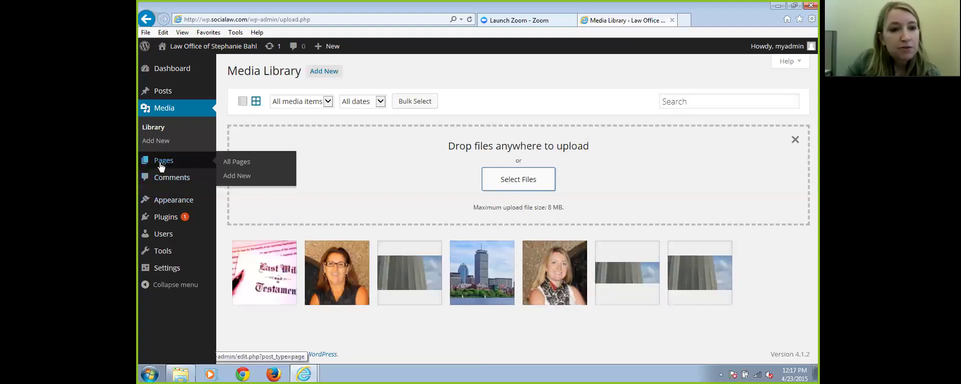
# Create a new page titled with the attorney's name plus 'Bio', correcting the capitalisation
pyautogui.click(165, 165)
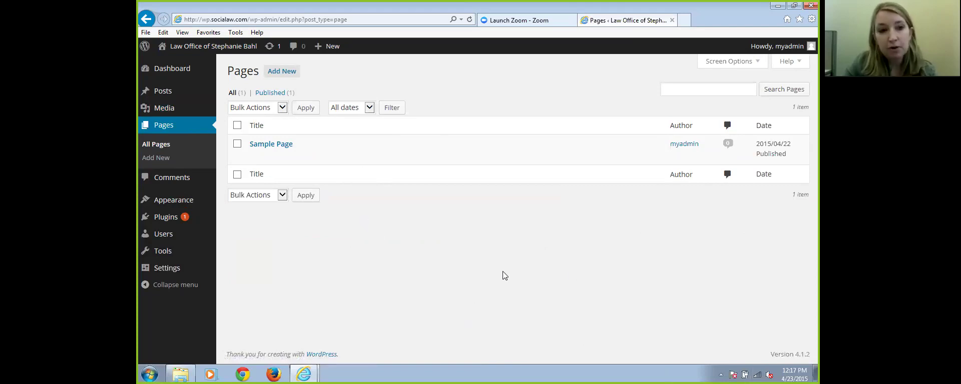
pyautogui.moveTo(269, 147)
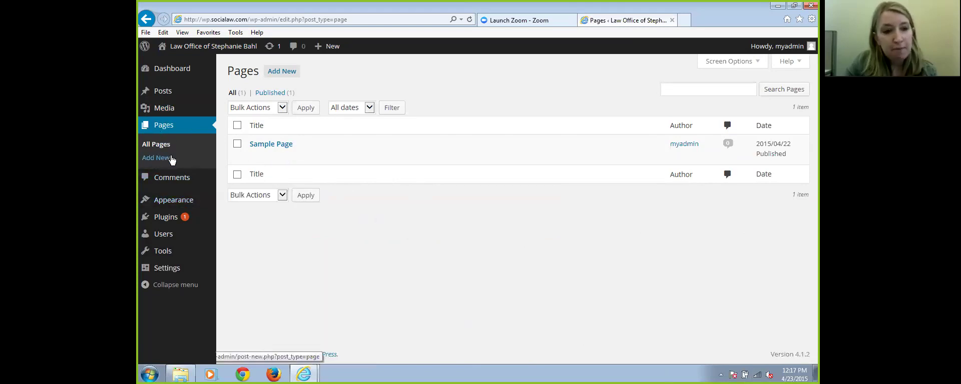
pyautogui.click(159, 159)
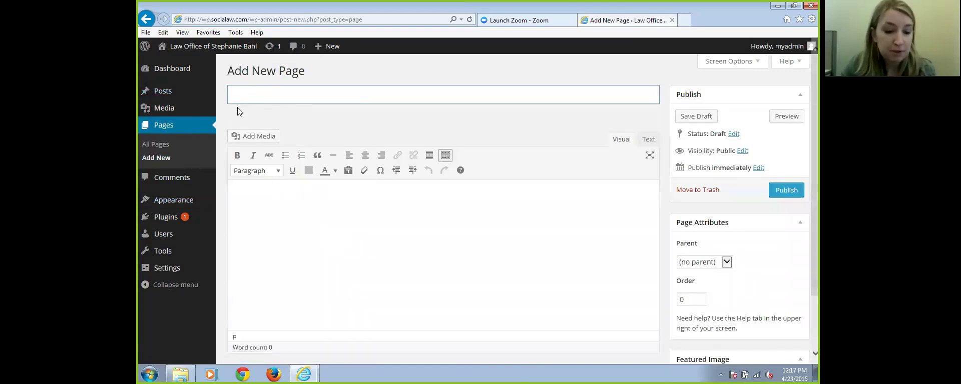
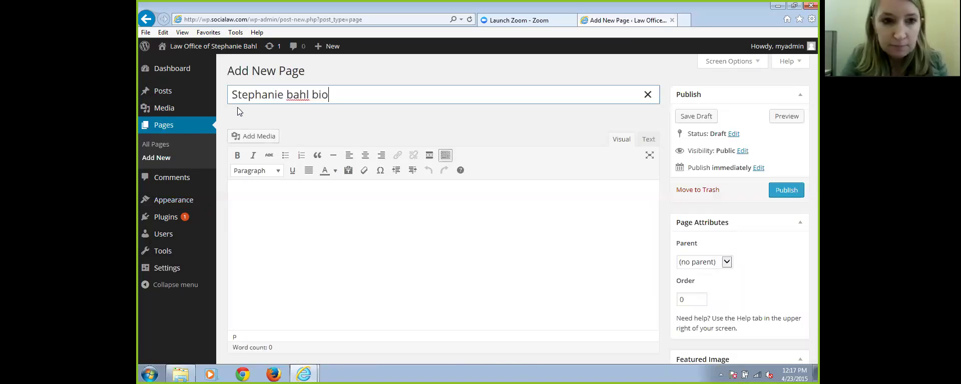
pyautogui.write('Bio')
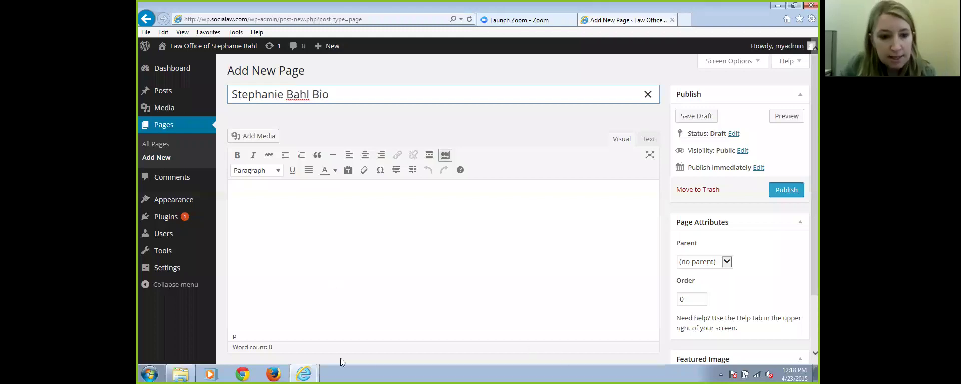
pyautogui.click(181, 374)
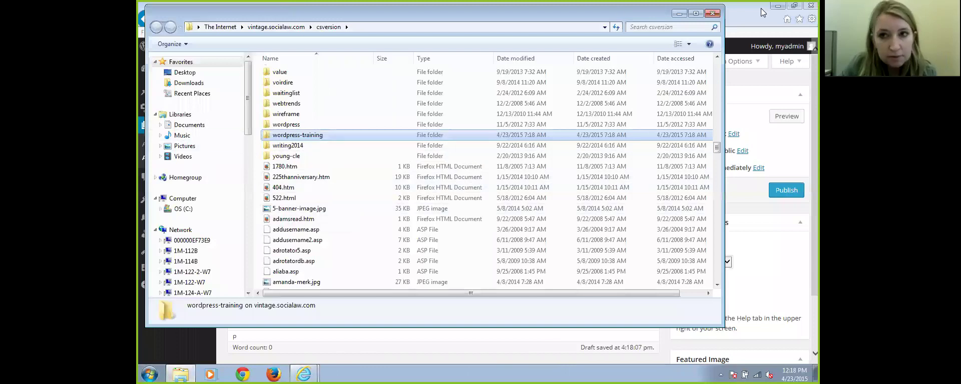
# Look over the six files in the desktop wordpress-training folder, then return to the page draft
pyautogui.click(678, 13)
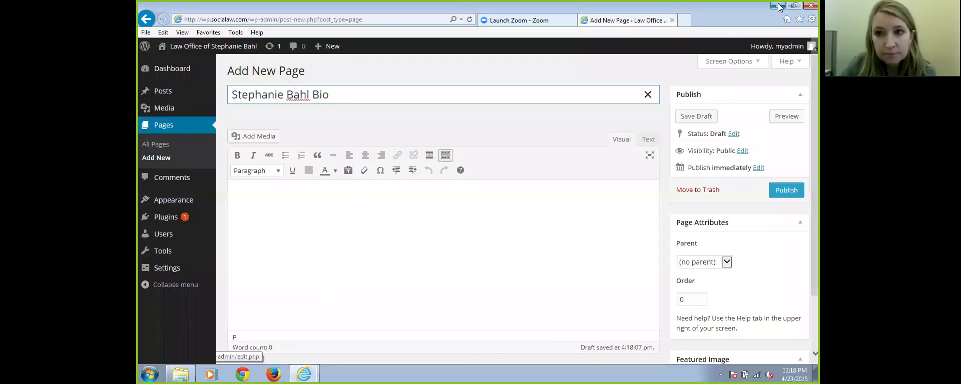
pyautogui.press('super+d')
pyautogui.click(231, 176)
pyautogui.doubleClick(232, 176)
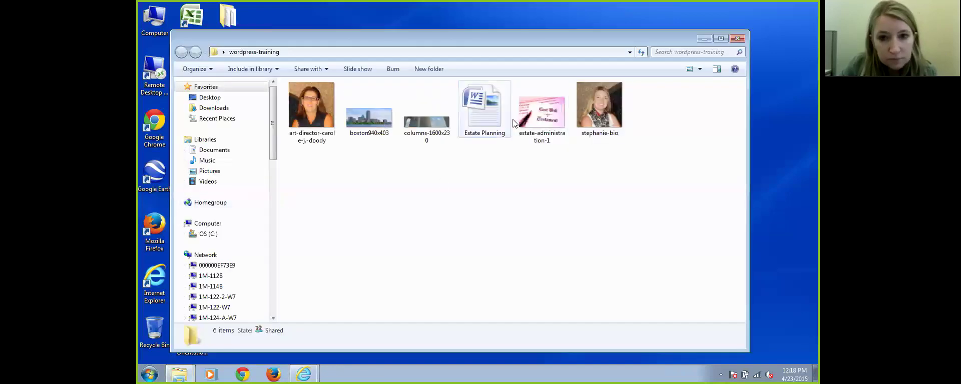
pyautogui.click(700, 38)
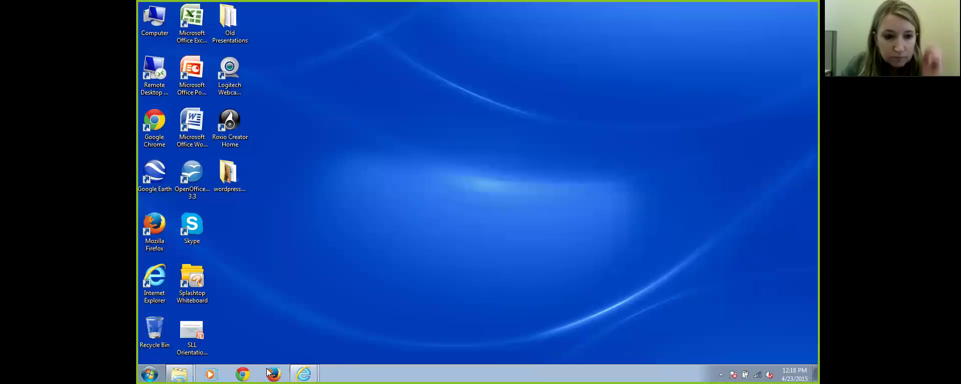
pyautogui.moveTo(304, 374)
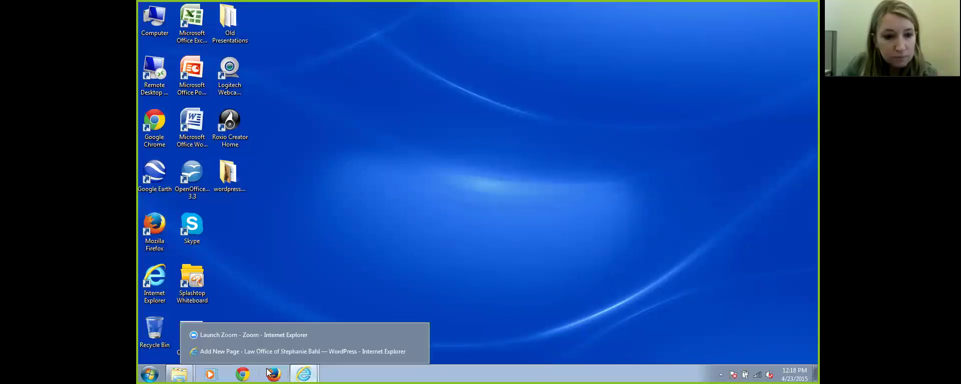
pyautogui.click(261, 353)
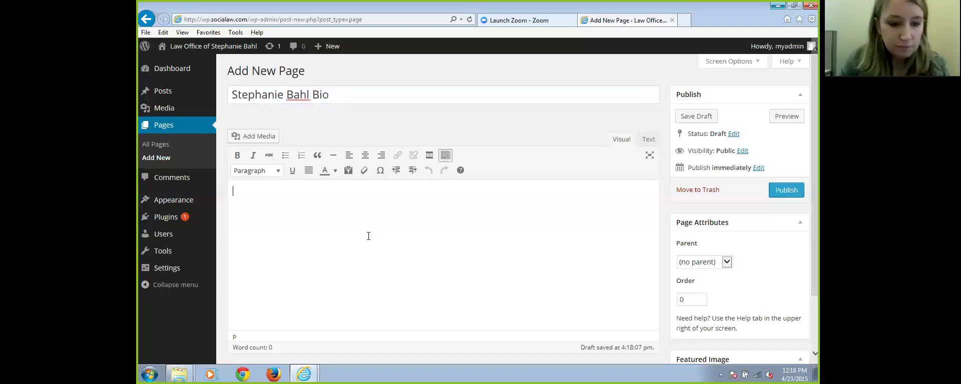
# Start the page body with a sentence introducing the attorney's bio, then launch Chrome
pyautogui.write('Here is the')
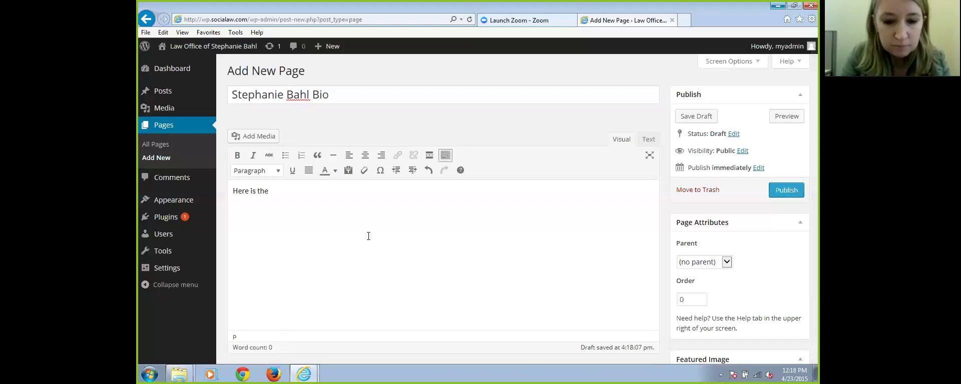
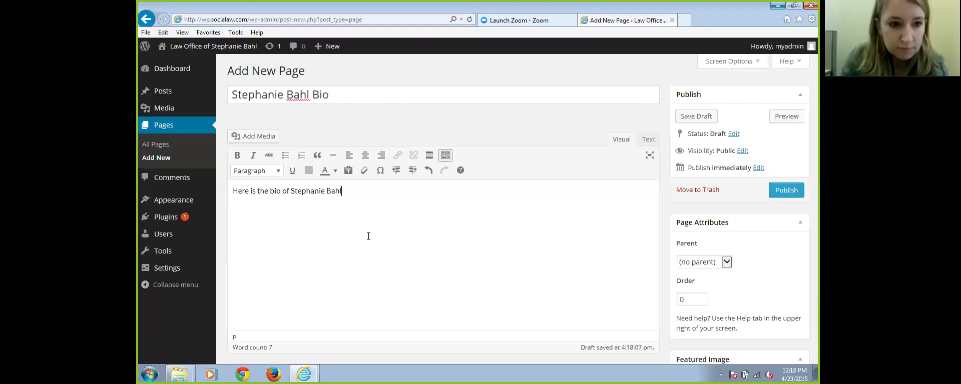
pyautogui.click(244, 374)
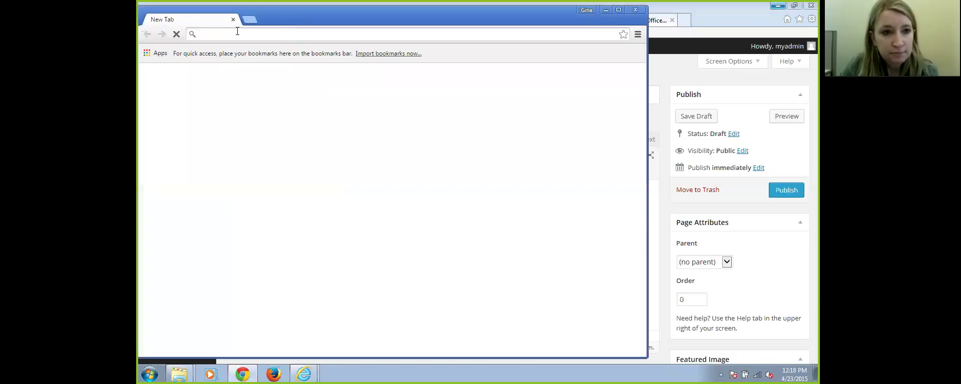
# On socialaw.com's About > Our Team page, select the Senior Web Designer's bio text
pyautogui.write('socialaw.com')
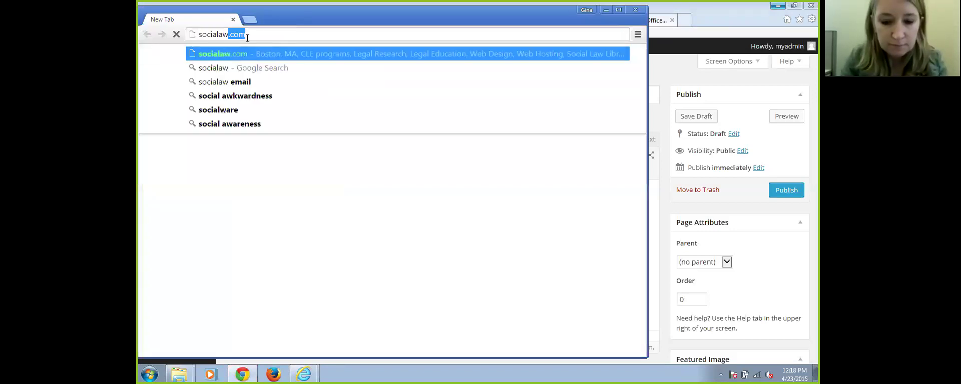
pyautogui.press('Return')
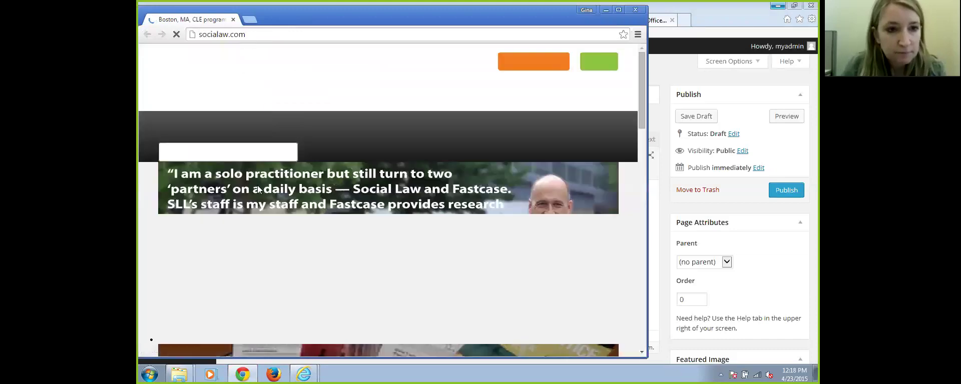
pyautogui.click(215, 126)
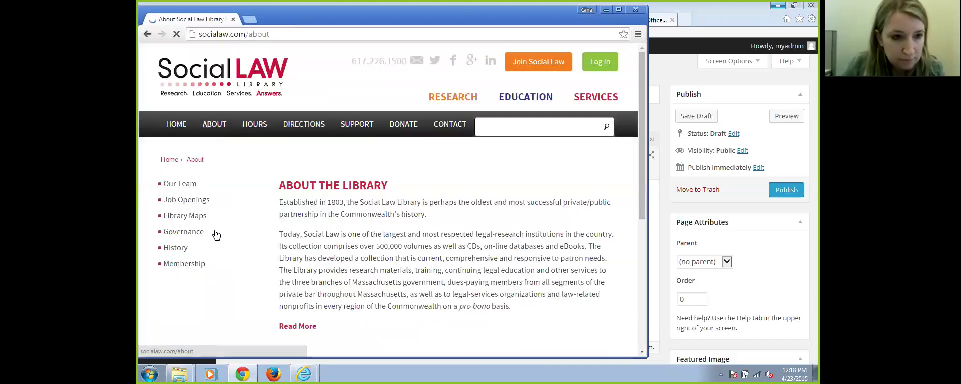
pyautogui.click(183, 186)
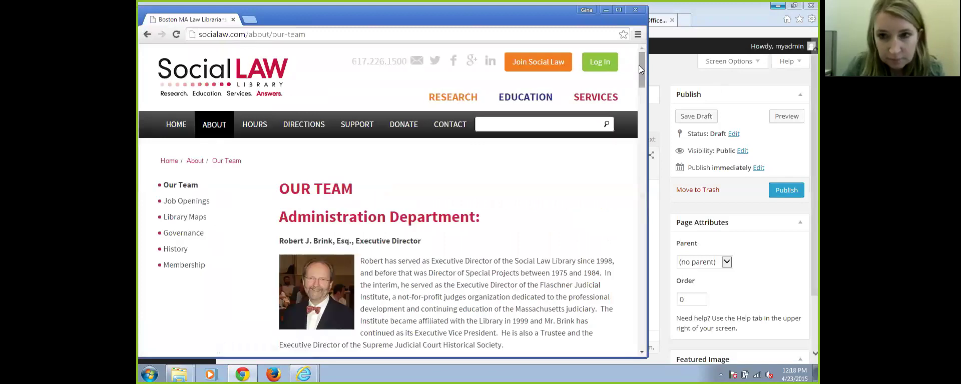
pyautogui.scroll(-4, 656, 172)
pyautogui.scroll(-15, 655, 172)
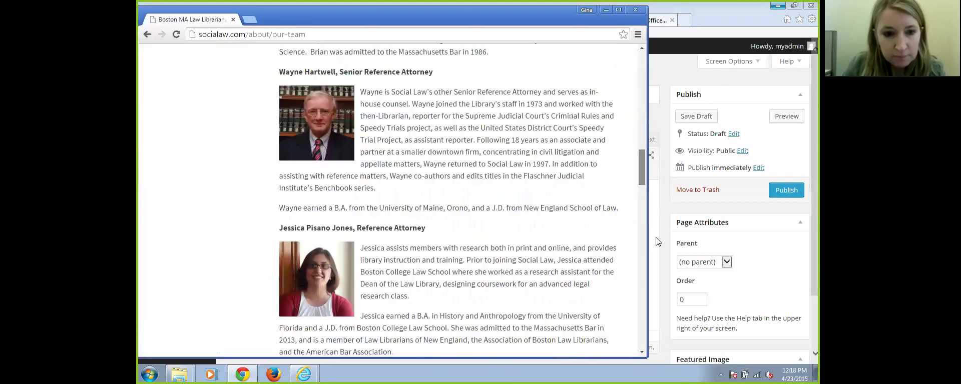
pyautogui.scroll(-10, 665, 292)
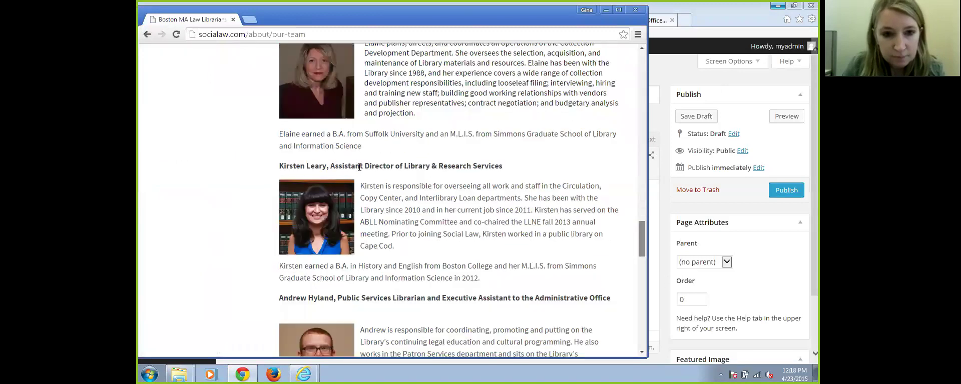
pyautogui.scroll(-3, 448, 219)
pyautogui.moveTo(360, 172); pyautogui.dragTo(502, 278)
pyautogui.hotkey('ctrl', 'c')
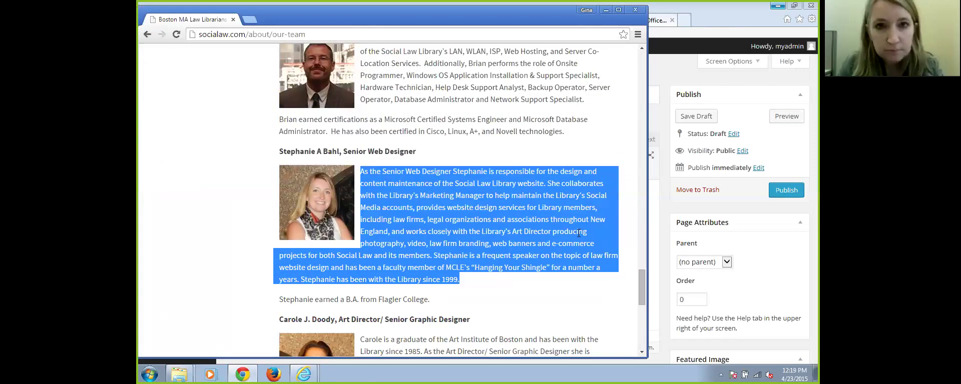
pyautogui.click(606, 11)
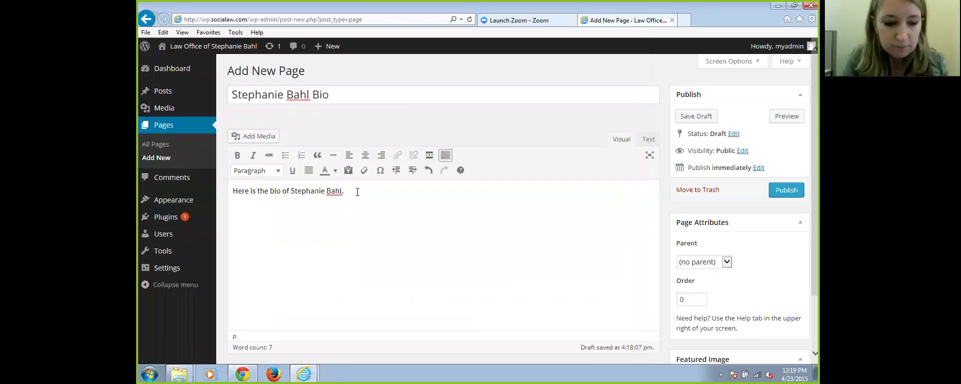
# Paste the copied bio and replace the intro sentence with the attorney's full name on its own line
pyautogui.hotkey('ctrl', 'v')
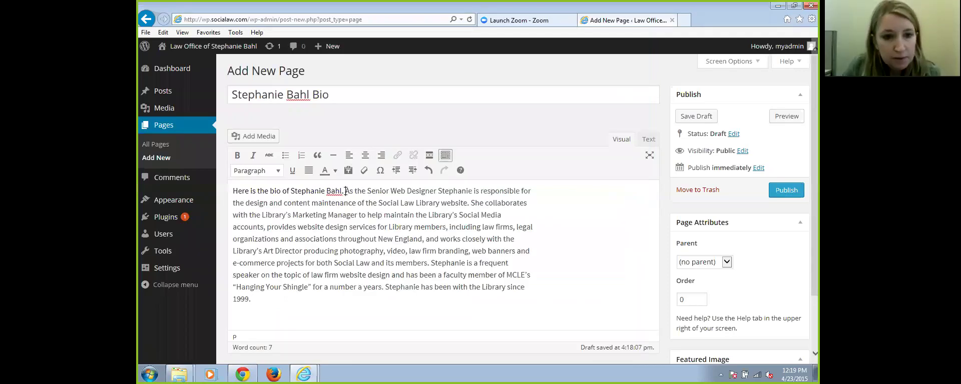
pyautogui.moveTo(345, 191); pyautogui.dragTo(232, 192)
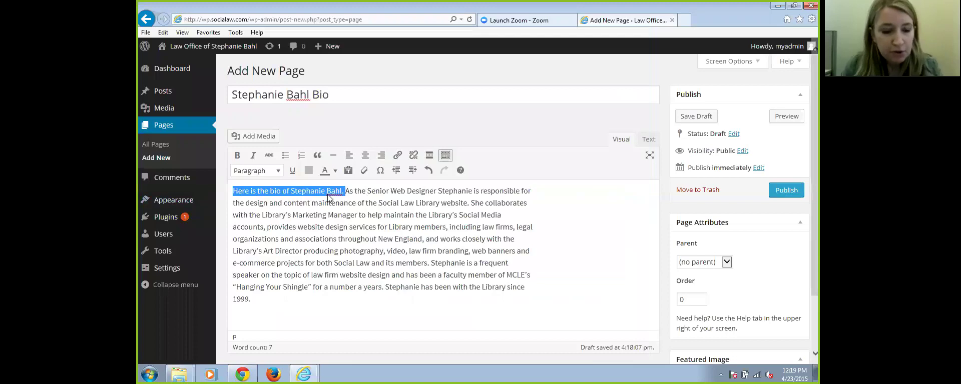
pyautogui.press('BackSpace')
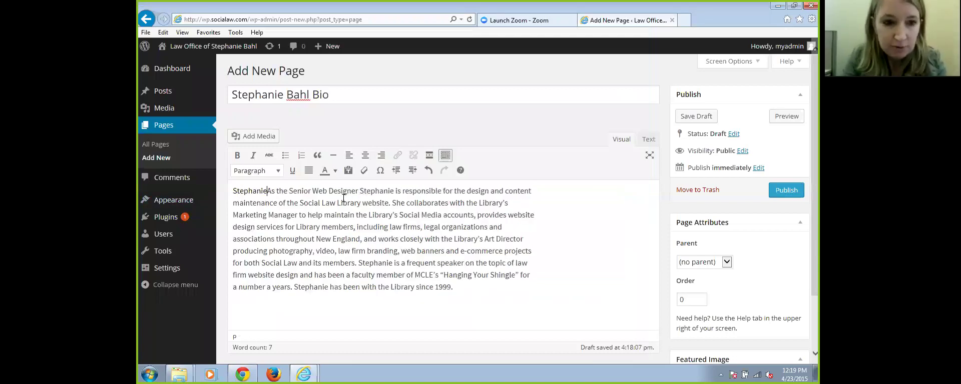
pyautogui.press('Return')
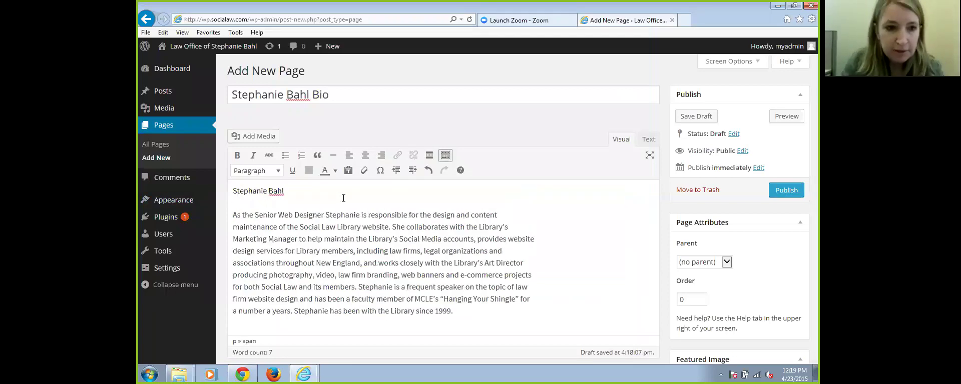
pyautogui.click(296, 194)
# Format the attorney's name line at the top of the bio page as Heading 2
pyautogui.moveTo(285, 191); pyautogui.dragTo(223, 200)
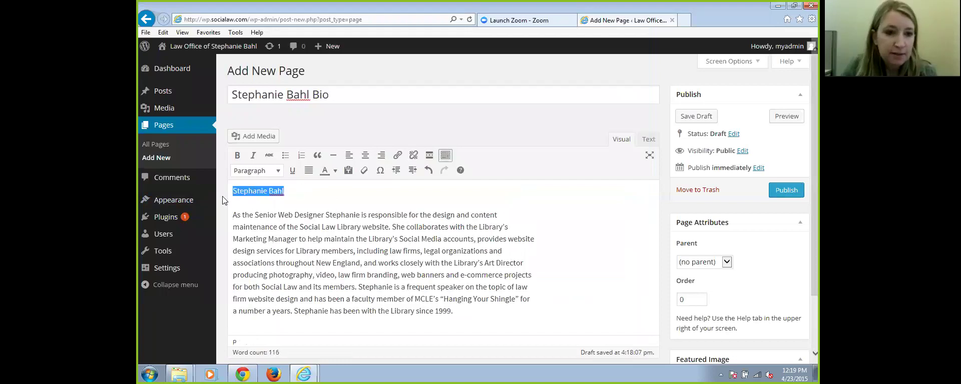
pyautogui.click(277, 171)
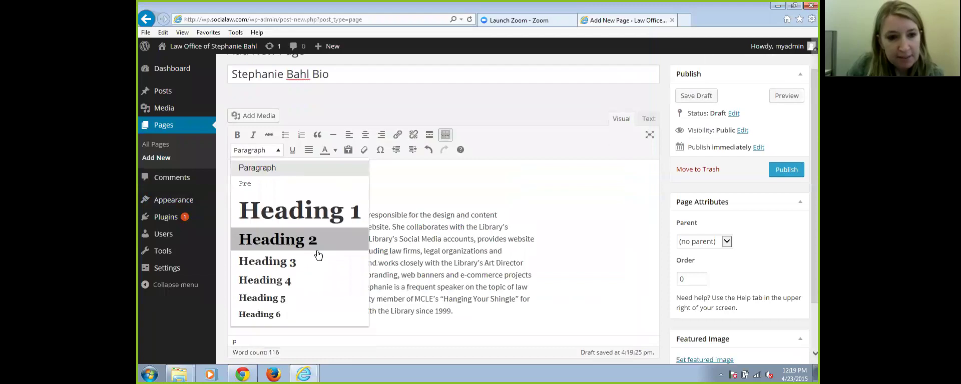
pyautogui.click(308, 243)
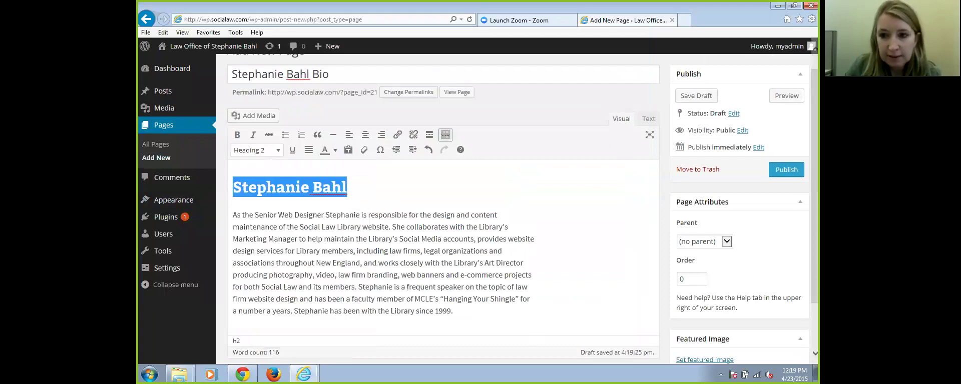
pyautogui.press('Right')
pyautogui.scroll(-3, 443, 210)
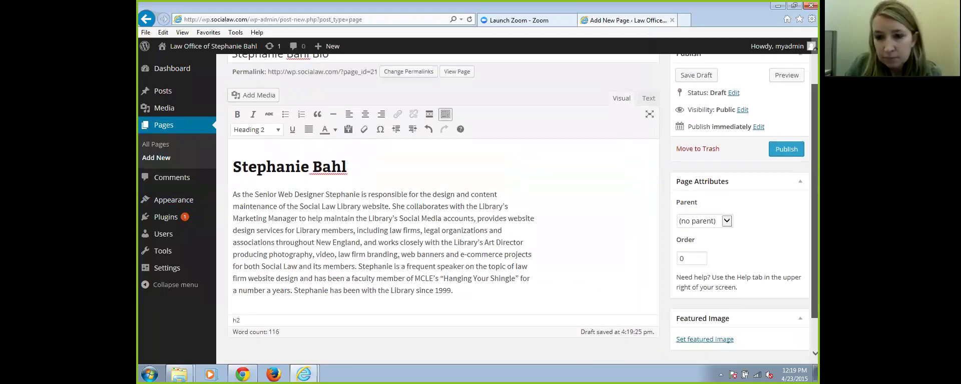
pyautogui.scroll(2, 443, 211)
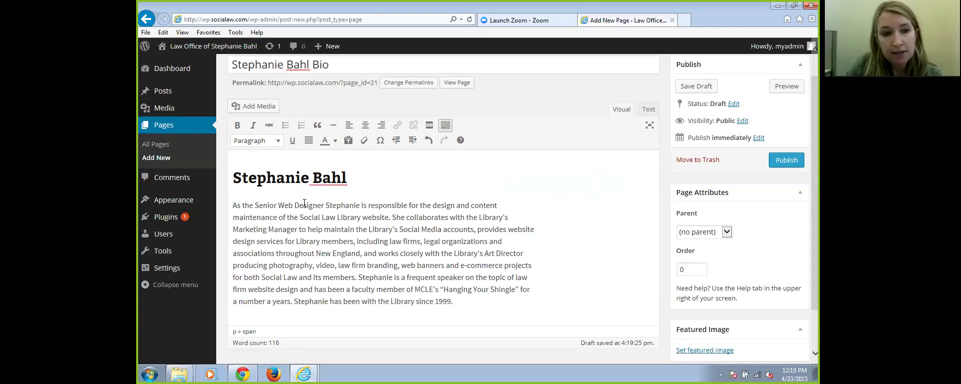
# Insert the stephanie-bio photo from the Media Library at the start of the biography paragraph
pyautogui.click(253, 106)
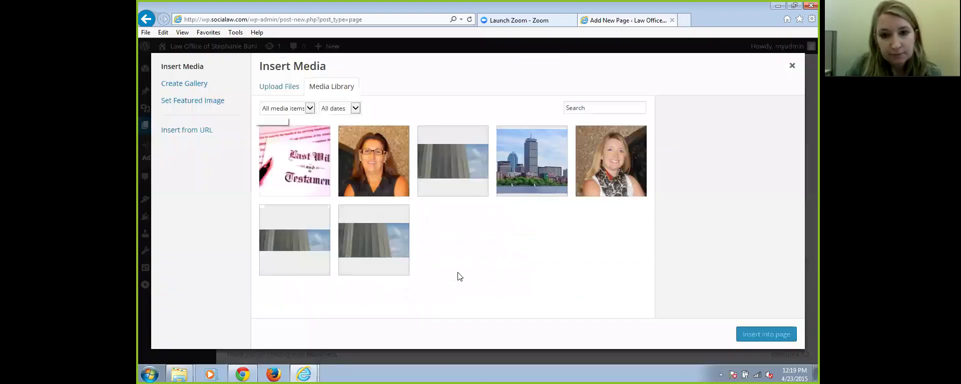
pyautogui.click(621, 167)
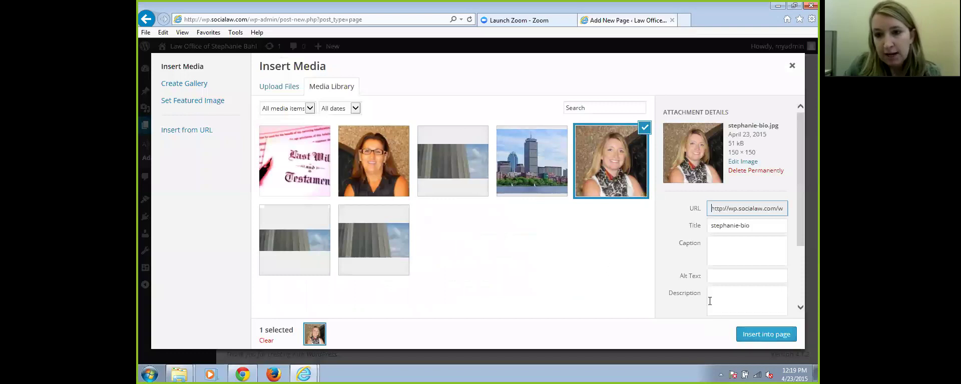
pyautogui.click(723, 276)
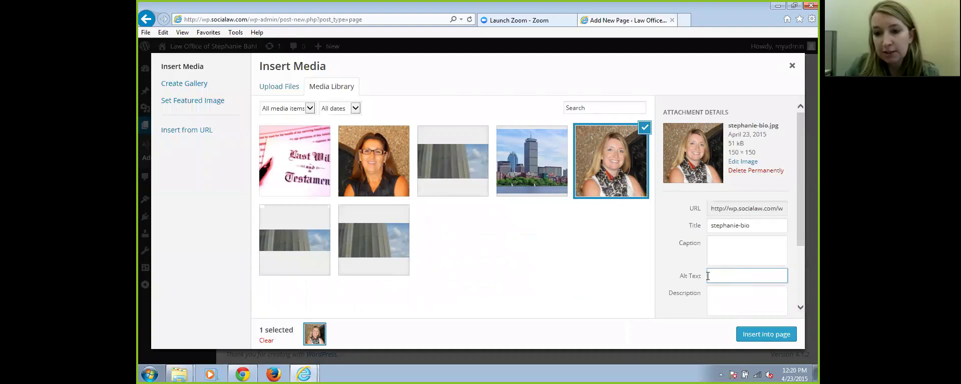
pyautogui.click(764, 335)
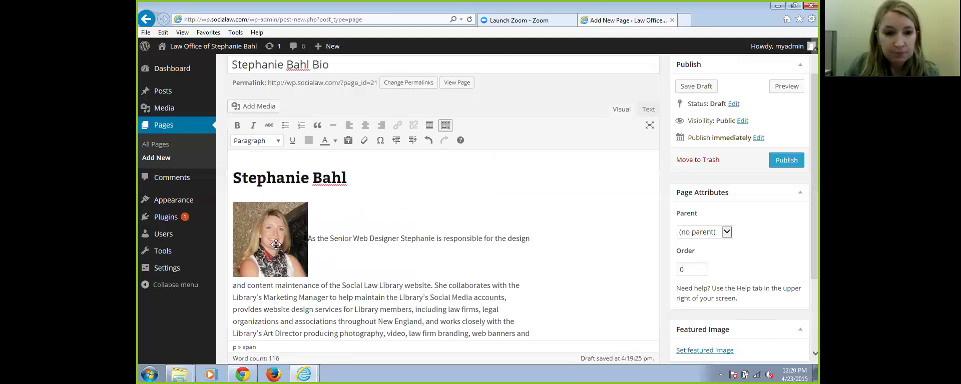
pyautogui.click(295, 265)
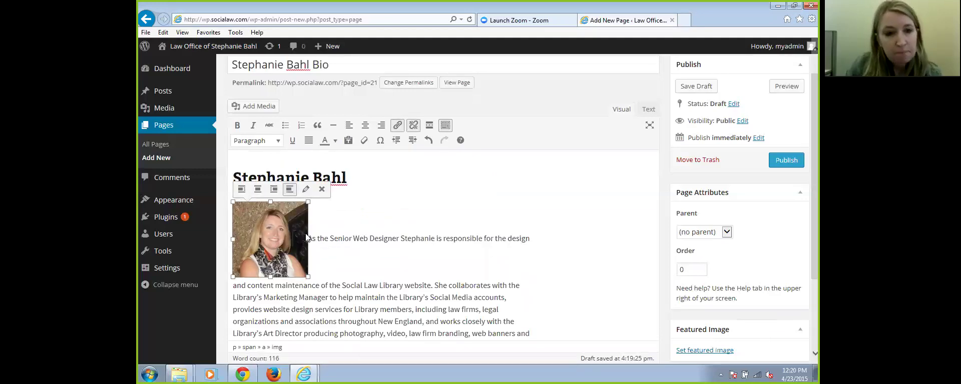
# Set the bio photo's alignment to Right and Link To None, and update it
pyautogui.click(305, 190)
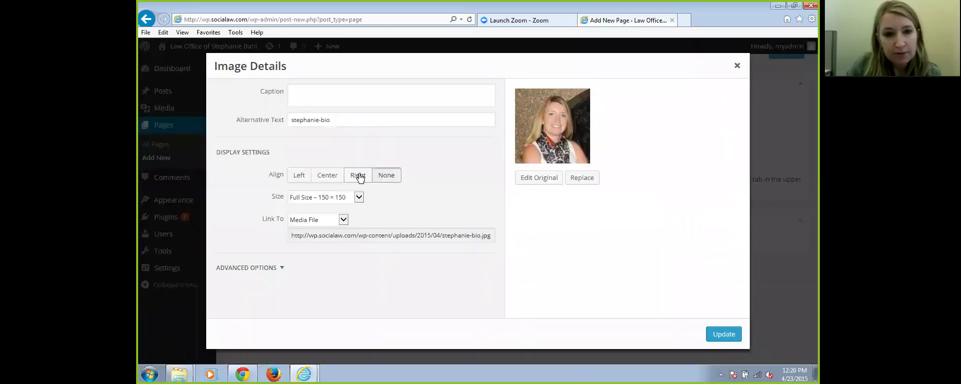
pyautogui.click(358, 176)
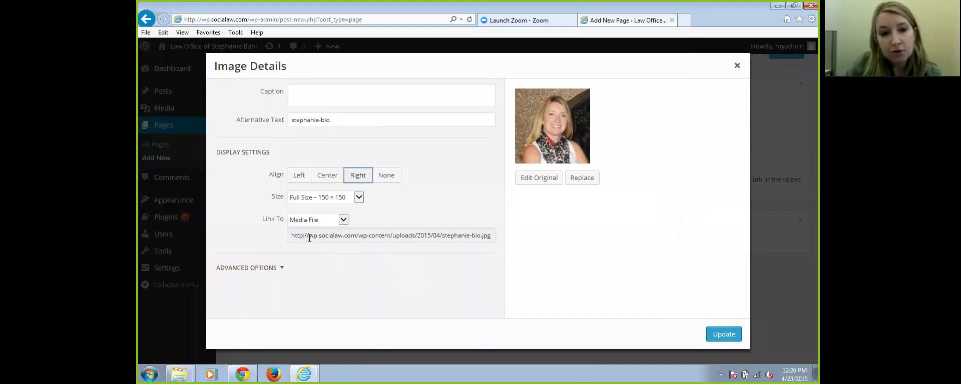
pyautogui.click(343, 221)
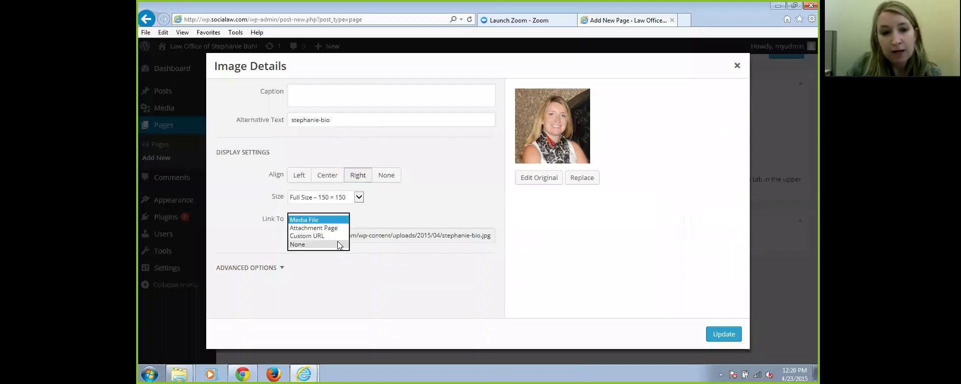
pyautogui.click(307, 244)
pyautogui.click(414, 247)
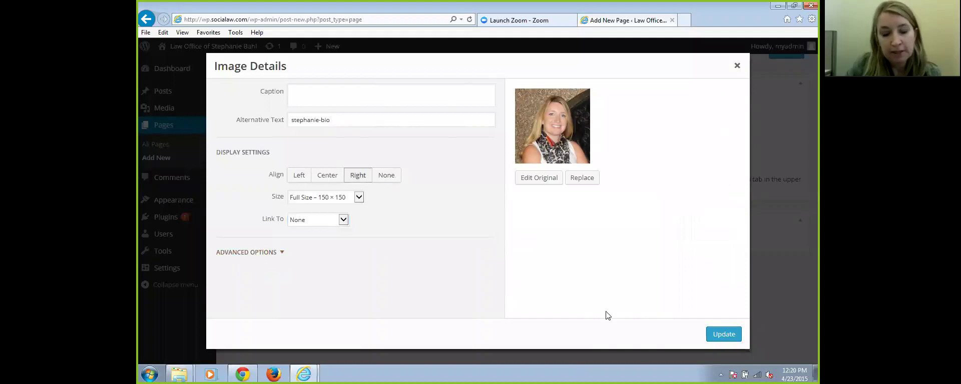
pyautogui.click(724, 333)
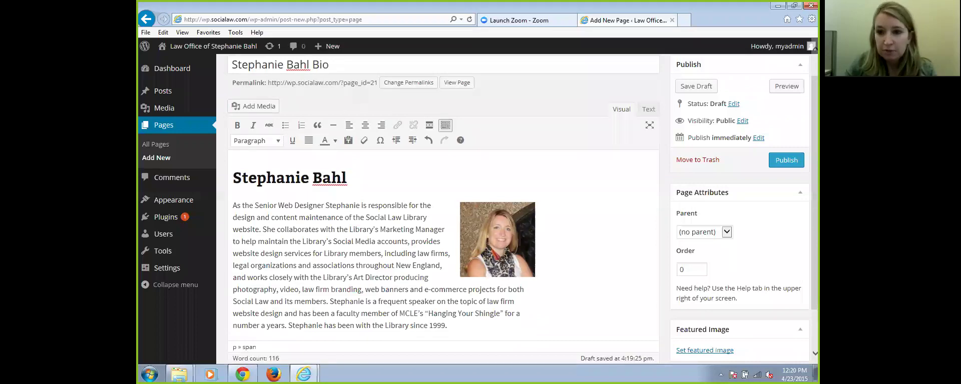
# Publish the bio page and start a fresh blank page from Pages > Add New
pyautogui.scroll(-3, 500, 250)
pyautogui.scroll(3, 534, 325)
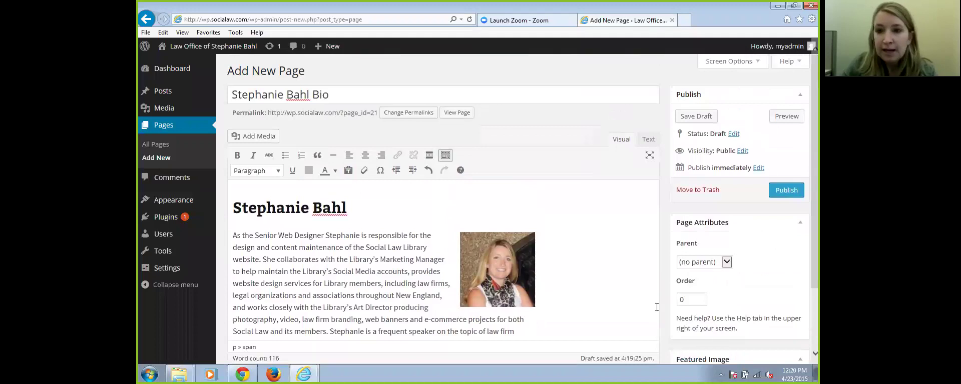
pyautogui.click(787, 194)
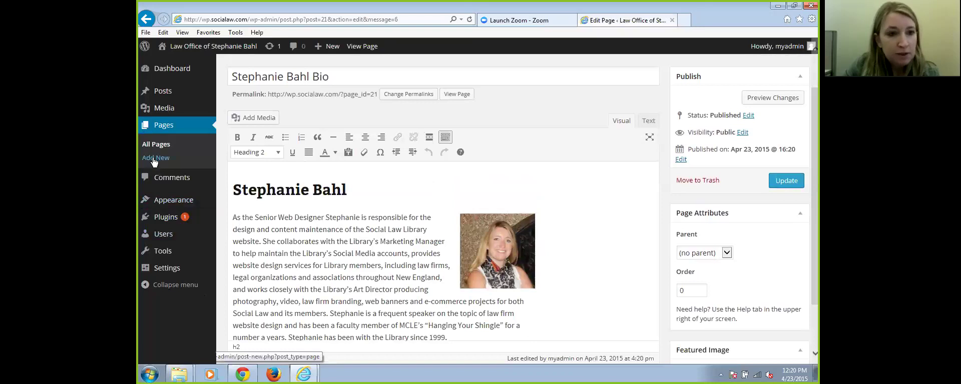
pyautogui.click(154, 158)
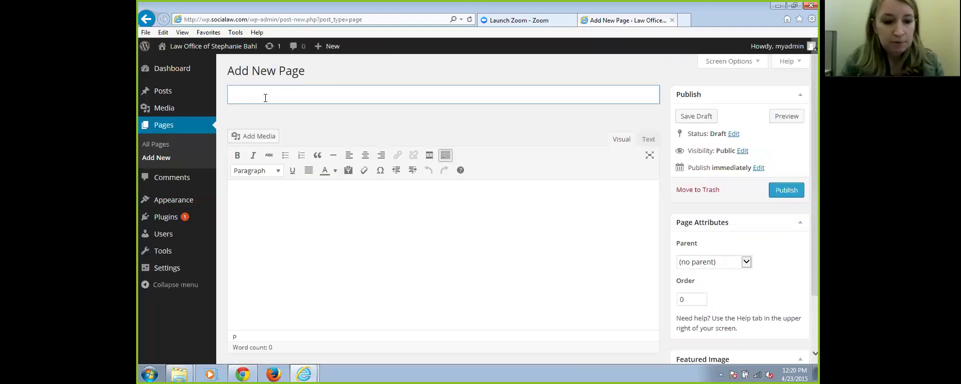
# Title the new page 'Attorney Profiles', correcting the mistyped title
pyautogui.write('Attorney')
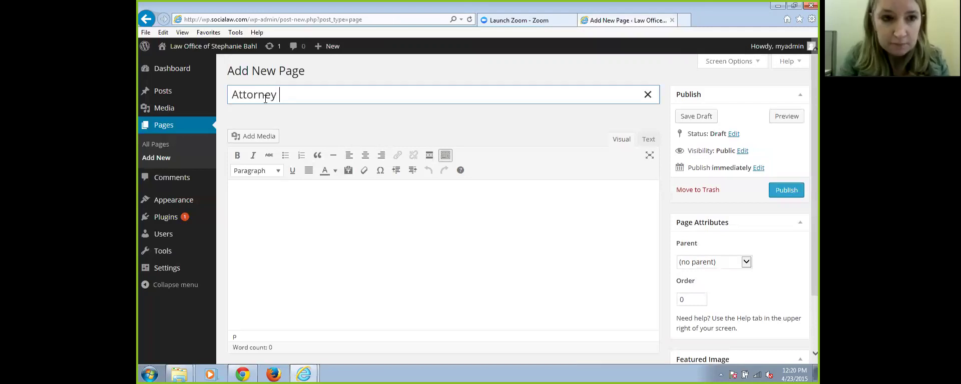
pyautogui.press('BackSpace')
pyautogui.press('BackSpace')
pyautogui.press('BackSpace')
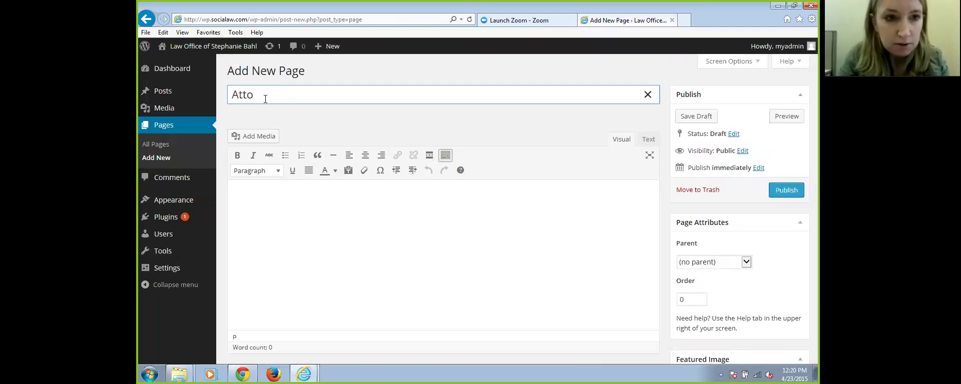
pyautogui.press('BackSpace')
pyautogui.press('BackSpace')
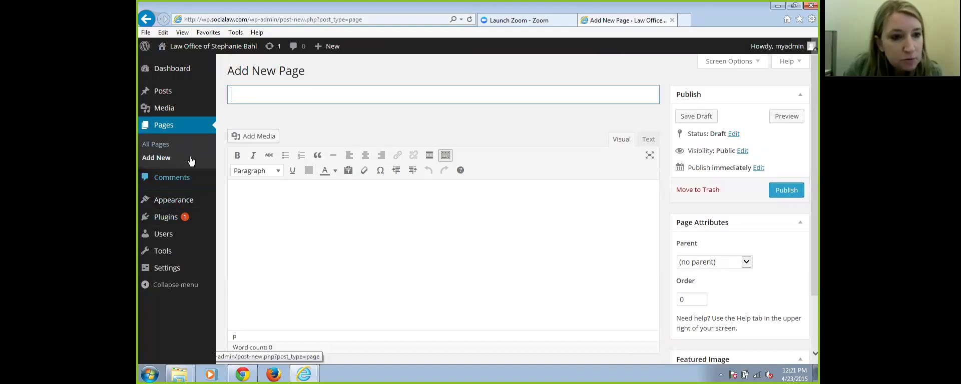
pyautogui.write('A')
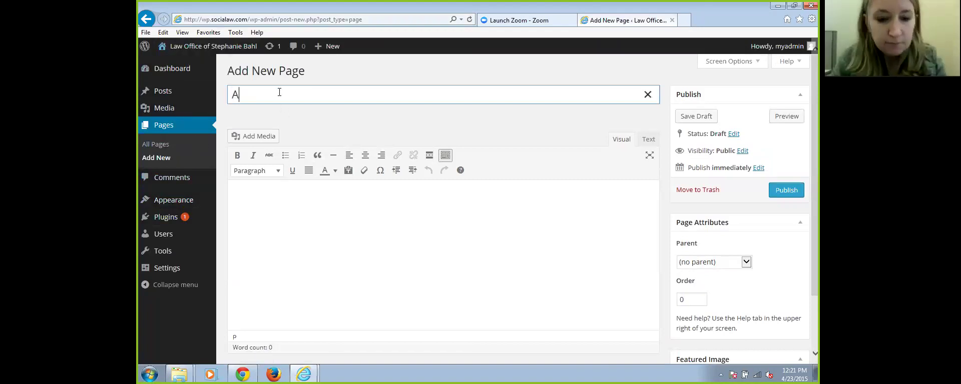
pyautogui.write('ttorney Profiles')
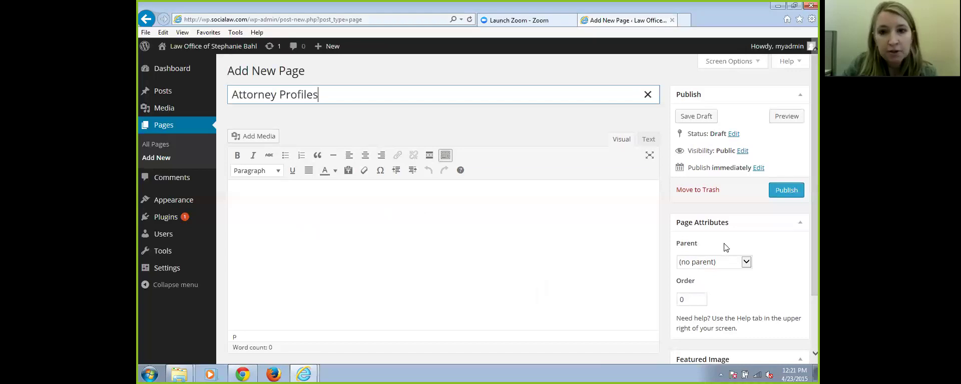
pyautogui.scroll(-3, 443, 251)
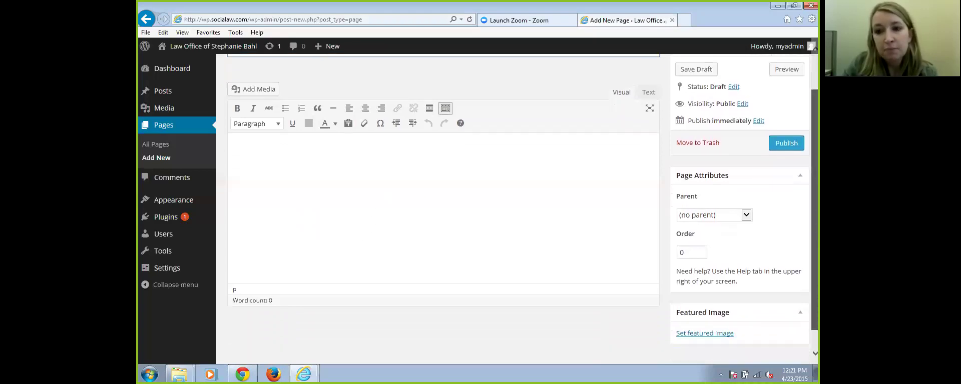
pyautogui.scroll(3, 443, 251)
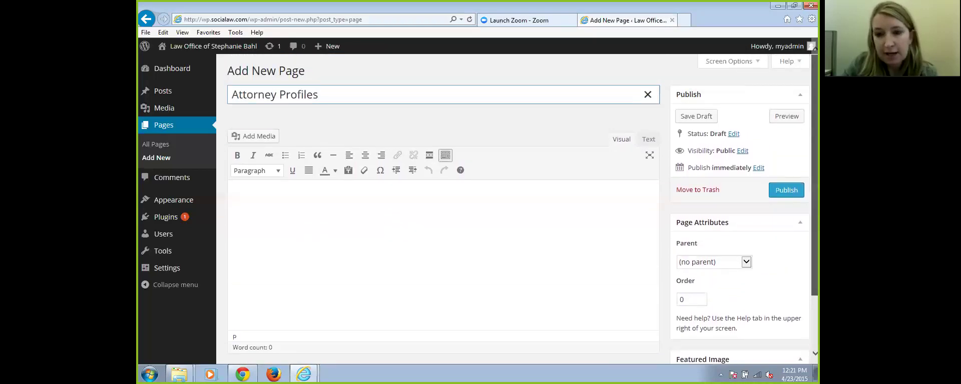
# Save and publish the Attorney Profiles page, then return to All Pages
pyautogui.click(787, 191)
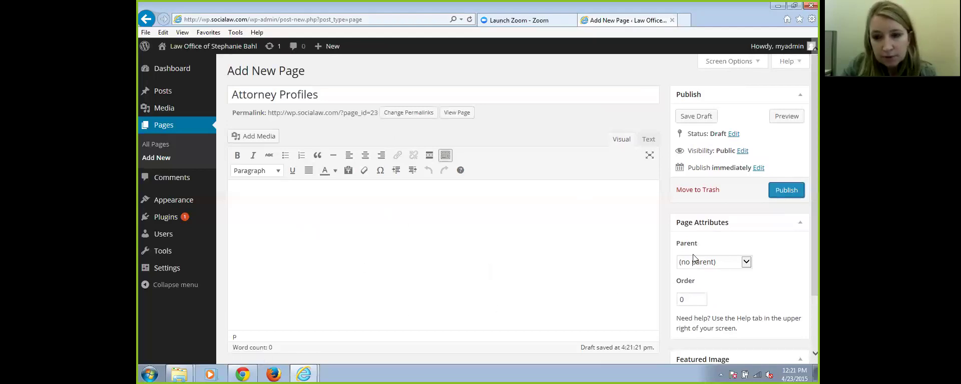
pyautogui.click(784, 193)
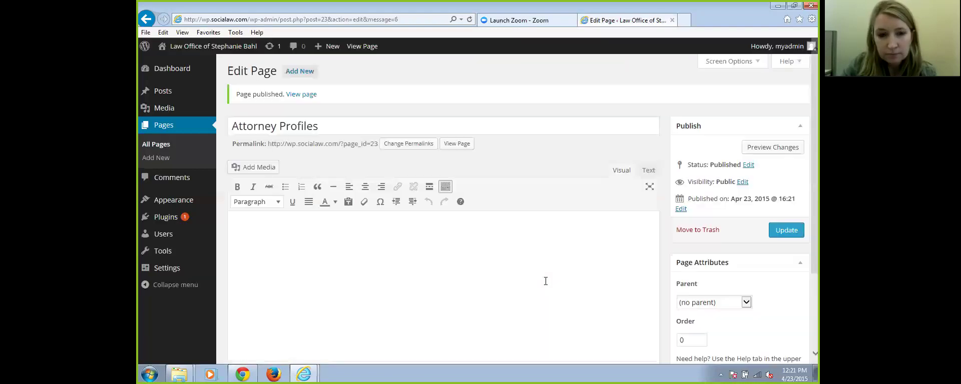
pyautogui.click(165, 148)
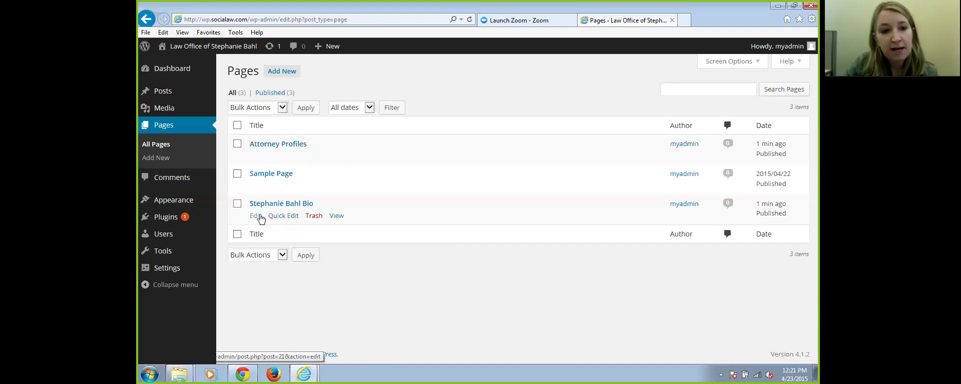
# Set the bio page's Parent to Attorney Profiles, update it, and return to All Pages
pyautogui.click(256, 216)
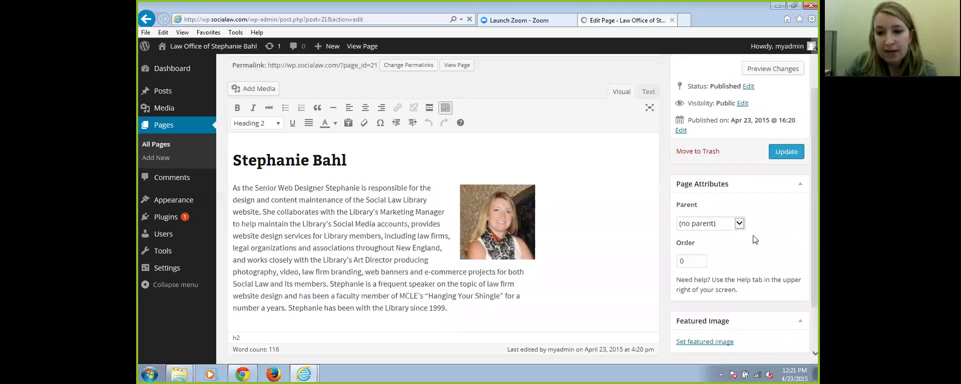
pyautogui.click(739, 227)
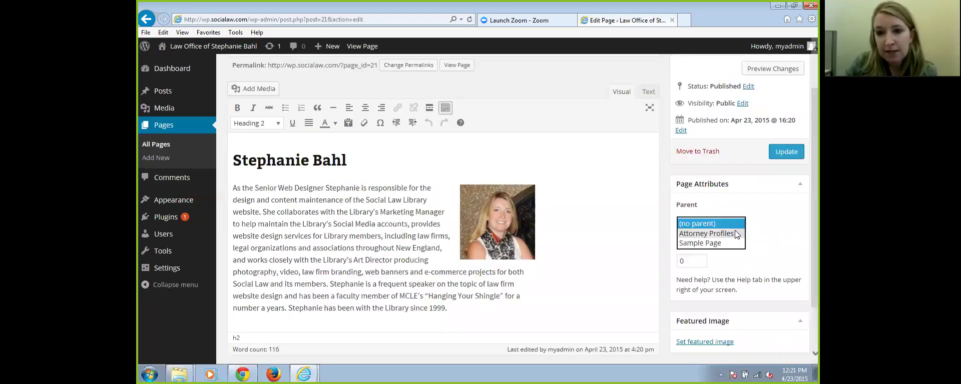
pyautogui.click(712, 233)
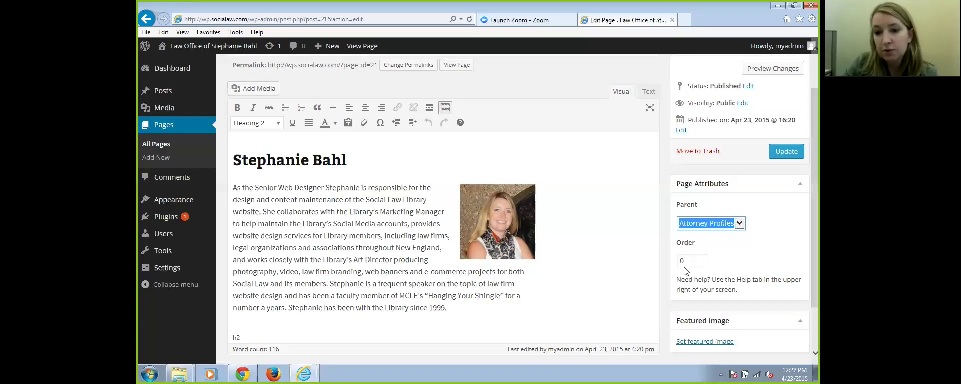
pyautogui.click(792, 152)
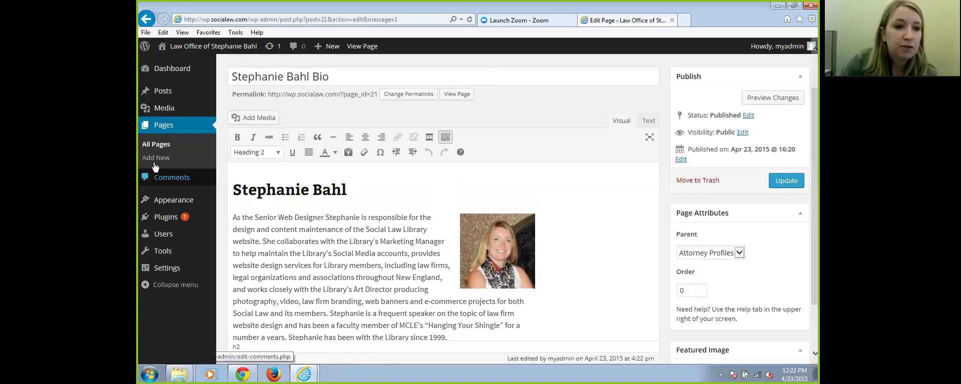
pyautogui.click(156, 145)
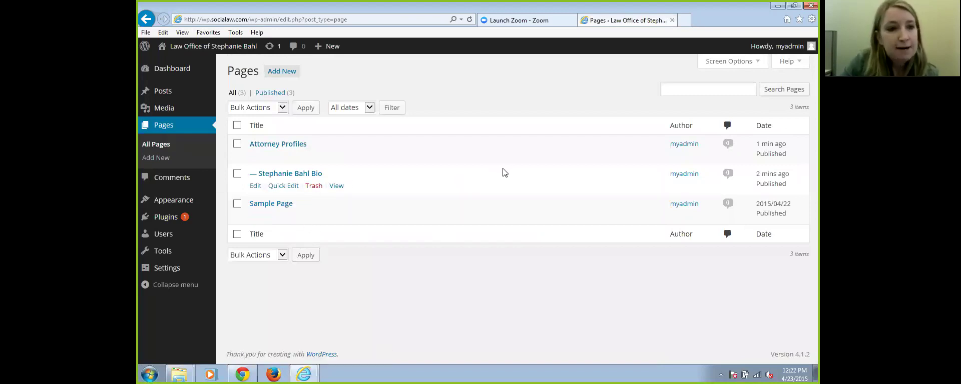
# Create and save Menu 1 with Home, Attorney Profiles, the bio and Sample Page, then view the site
pyautogui.moveTo(141, 202)
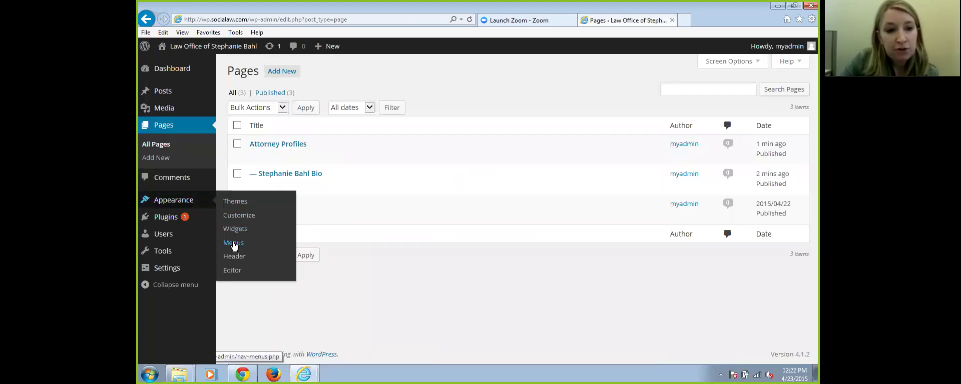
pyautogui.click(233, 245)
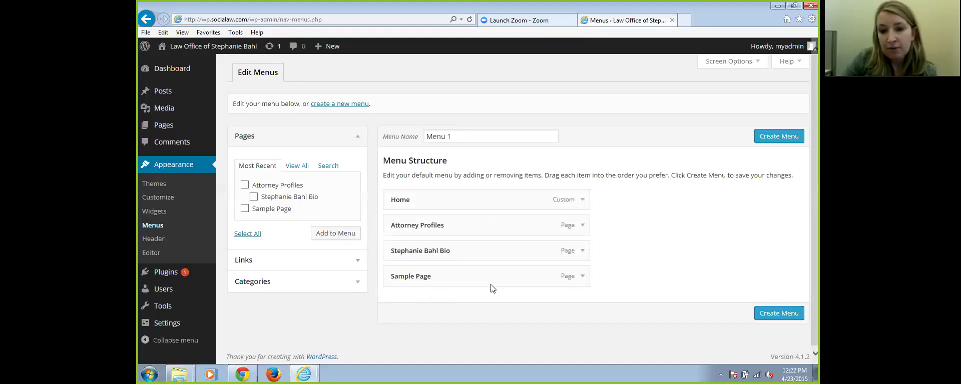
pyautogui.click(782, 319)
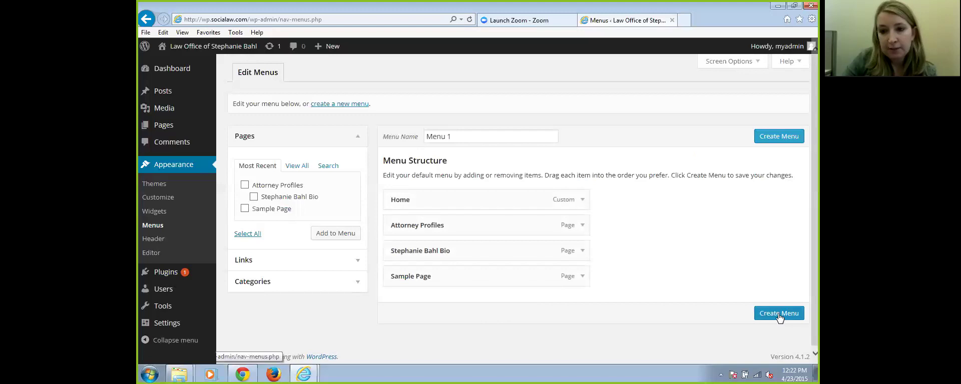
pyautogui.click(778, 318)
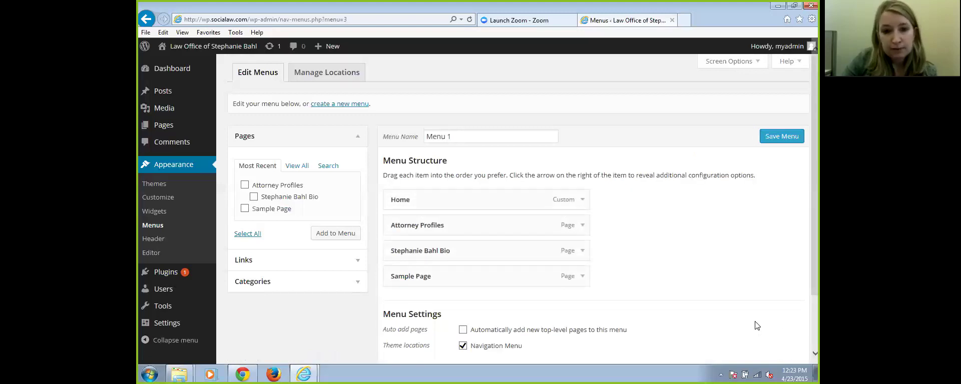
pyautogui.scroll(-3, 742, 267)
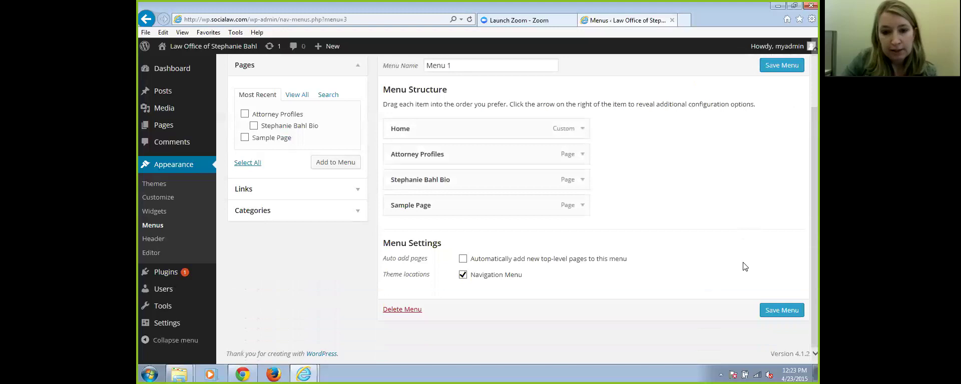
pyautogui.click(782, 311)
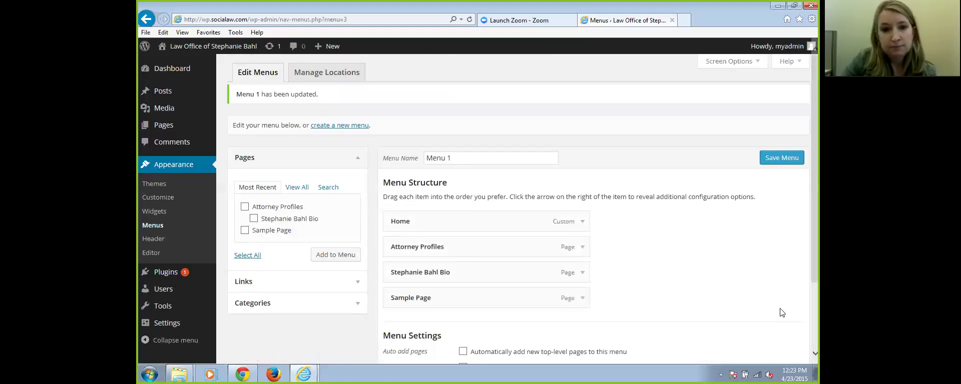
pyautogui.click(224, 51)
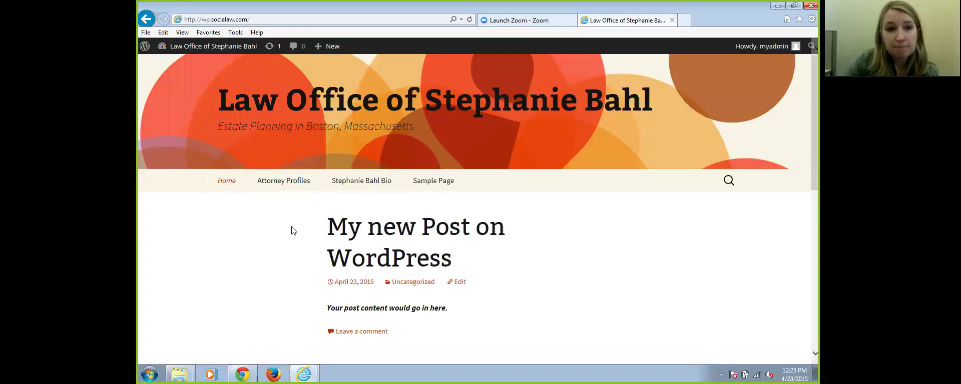
# In Appearance > Menus, nest the bio item under Attorney Profiles, save, and view the front page
pyautogui.moveTo(211, 52)
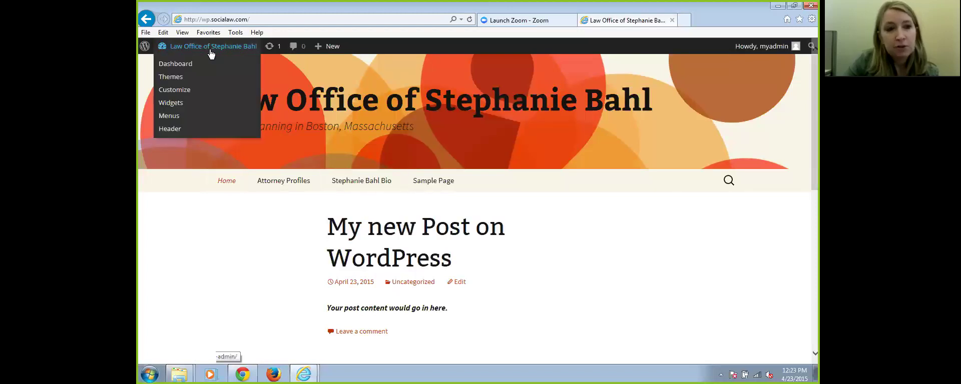
pyautogui.click(210, 52)
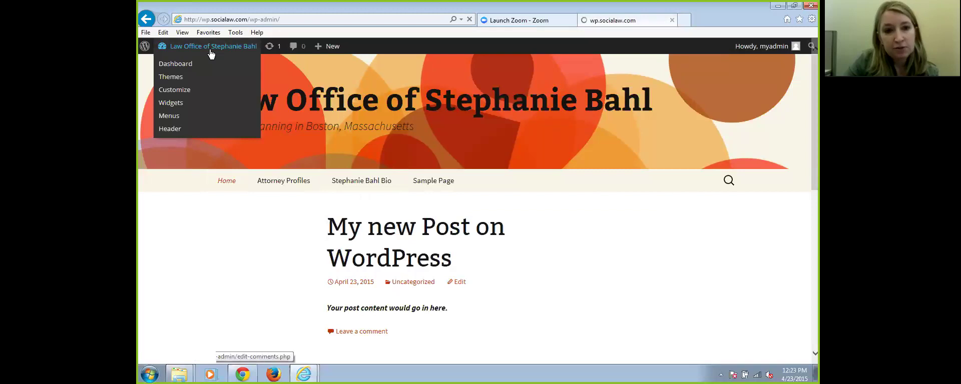
pyautogui.moveTo(183, 203)
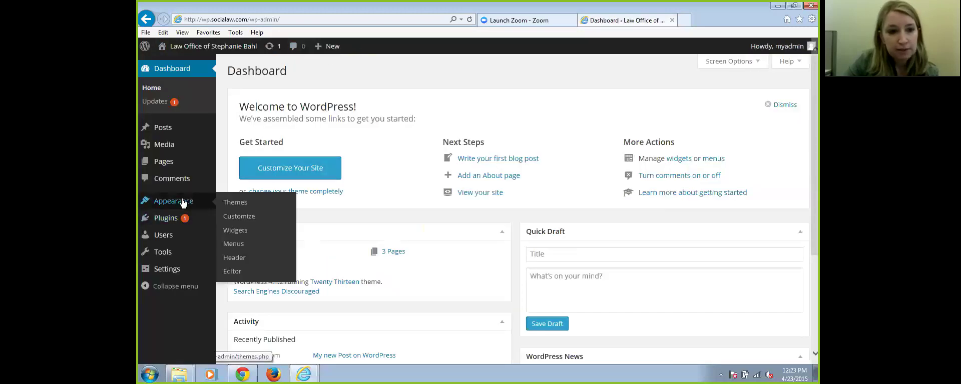
pyautogui.click(235, 245)
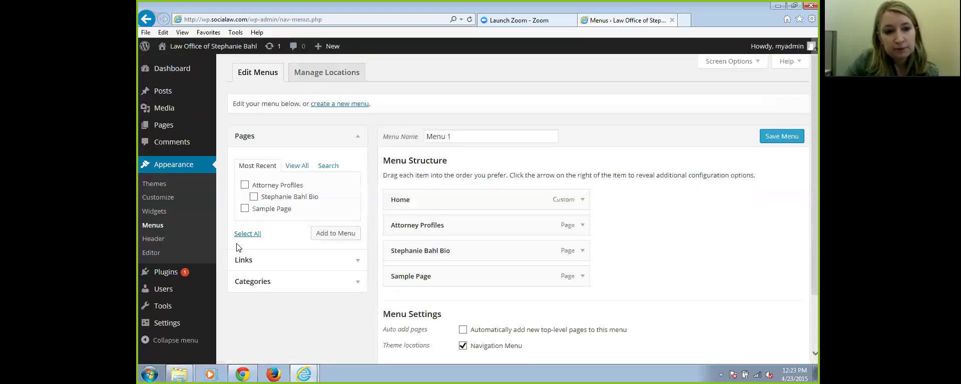
pyautogui.moveTo(450, 254); pyautogui.dragTo(477, 251)
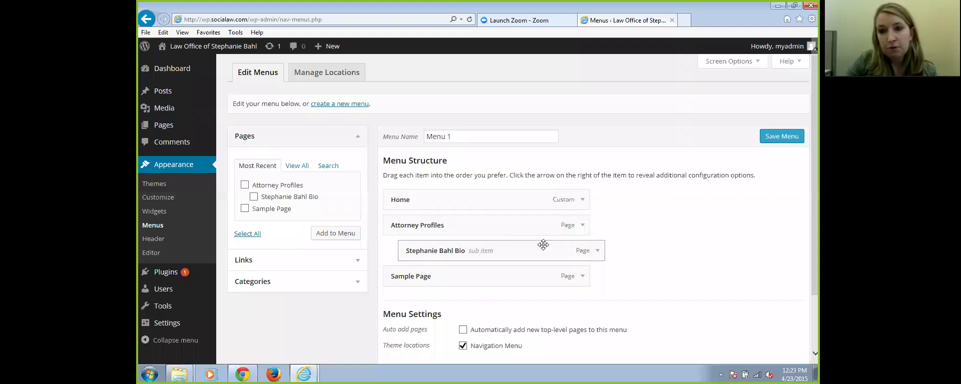
pyautogui.click(784, 140)
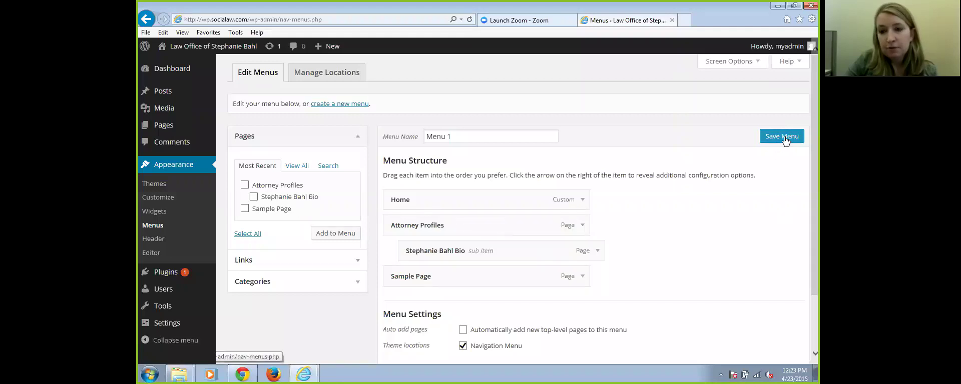
pyautogui.click(784, 139)
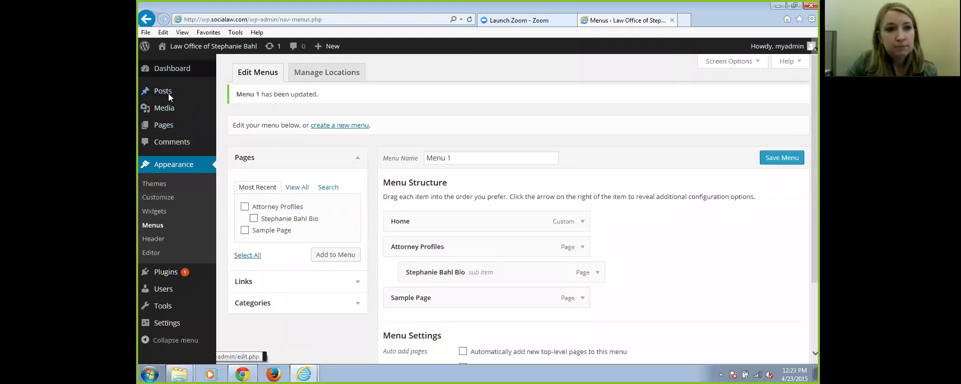
pyautogui.moveTo(208, 51)
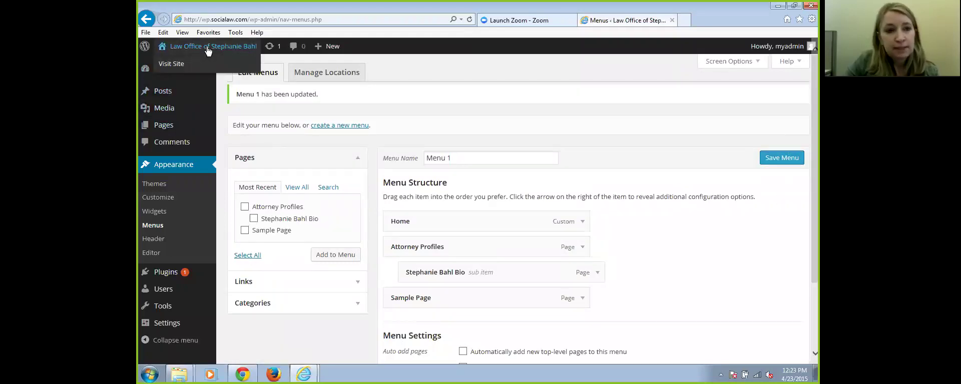
pyautogui.click(208, 50)
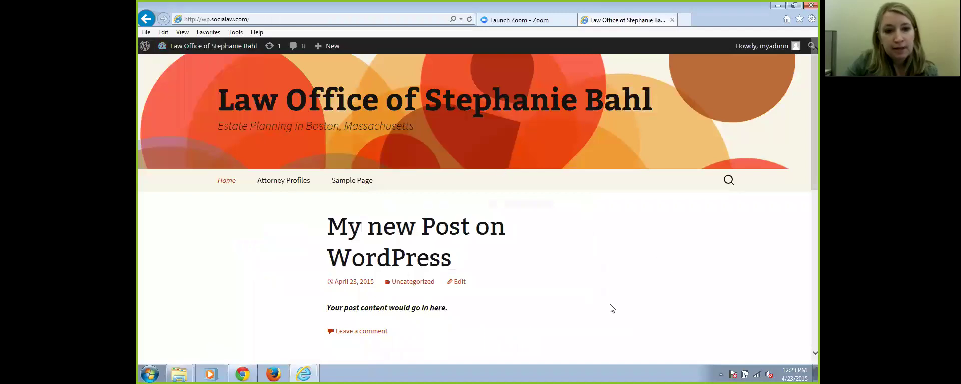
# Go from the live front page back to the WordPress admin Dashboard
pyautogui.moveTo(275, 182)
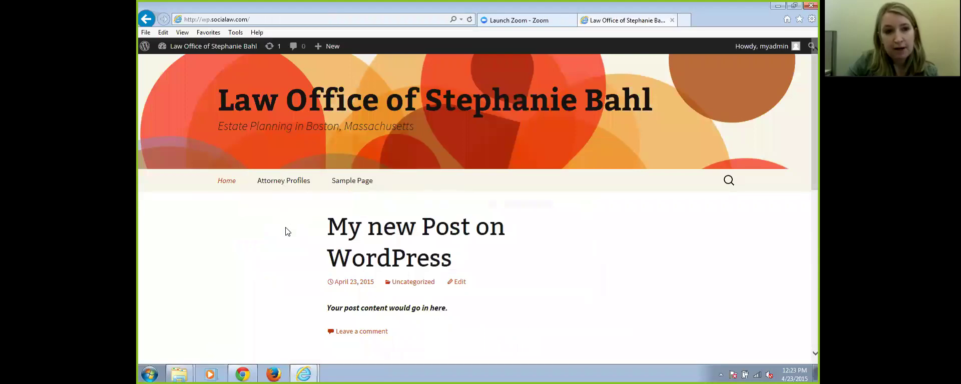
pyautogui.moveTo(201, 48)
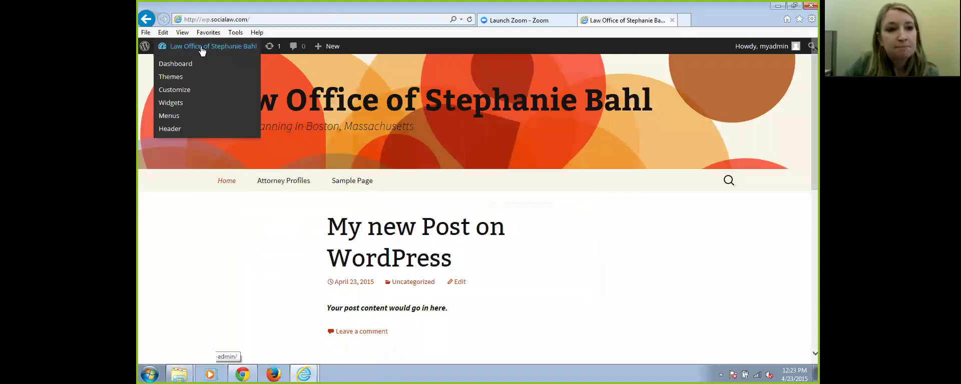
pyautogui.click(204, 49)
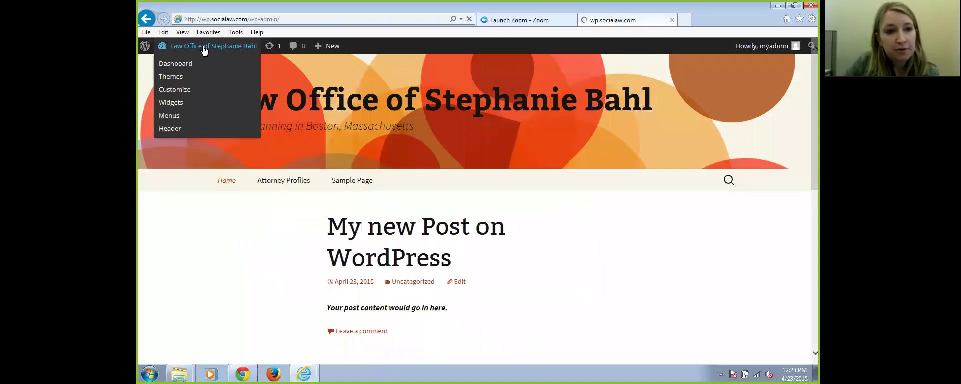
pyautogui.moveTo(157, 171)
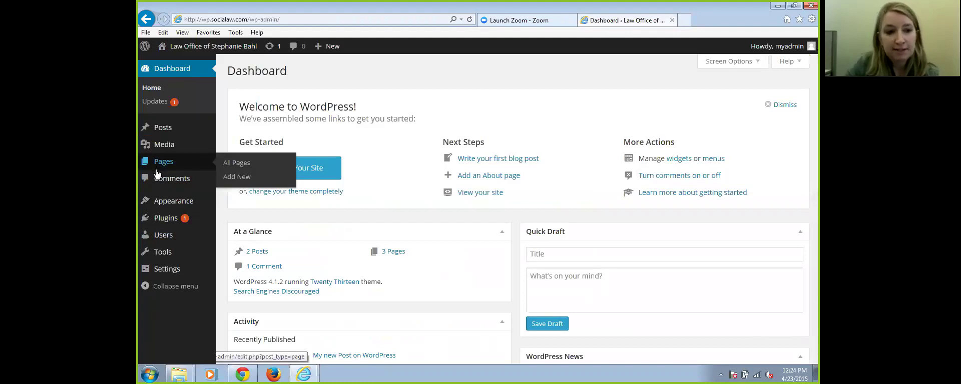
# In Appearance > Menus, nest Sample Page as a sub item under Attorney Profiles
pyautogui.moveTo(172, 205)
pyautogui.click(227, 245)
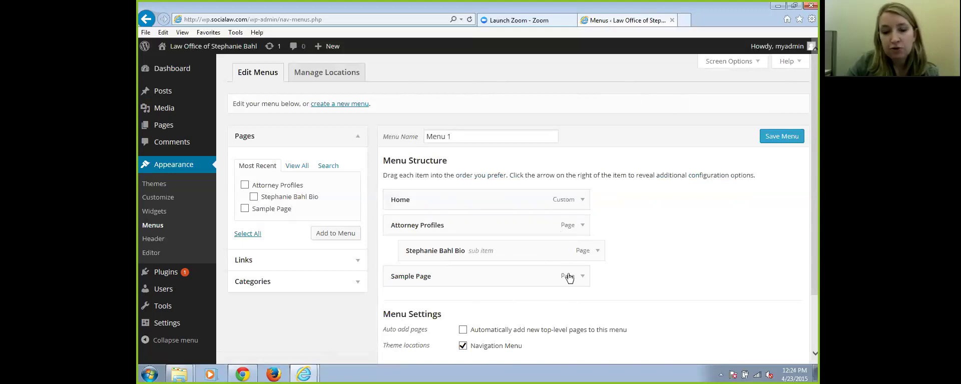
pyautogui.scroll(-2, 517, 210)
pyautogui.scroll(2, 541, 220)
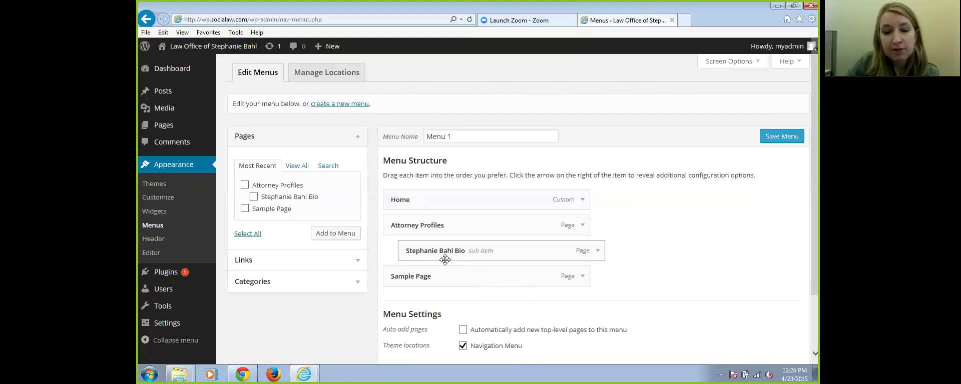
pyautogui.moveTo(442, 276); pyautogui.dragTo(465, 278)
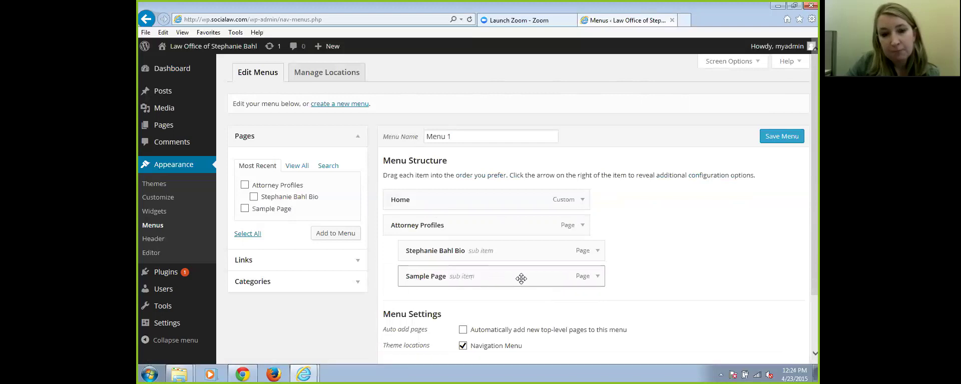
# Change Sample Page's Navigation Label to 'Other Attorney Bio' and save Menu 1
pyautogui.click(595, 279)
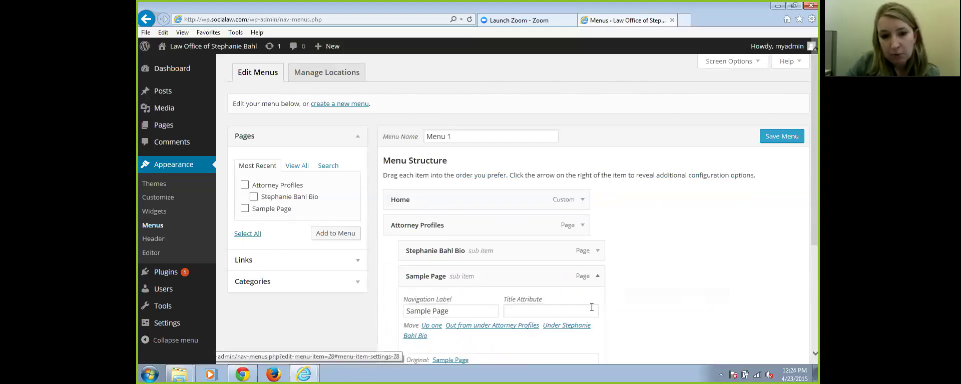
pyautogui.moveTo(461, 311); pyautogui.dragTo(389, 311)
pyautogui.write('Other Attorney Bio')
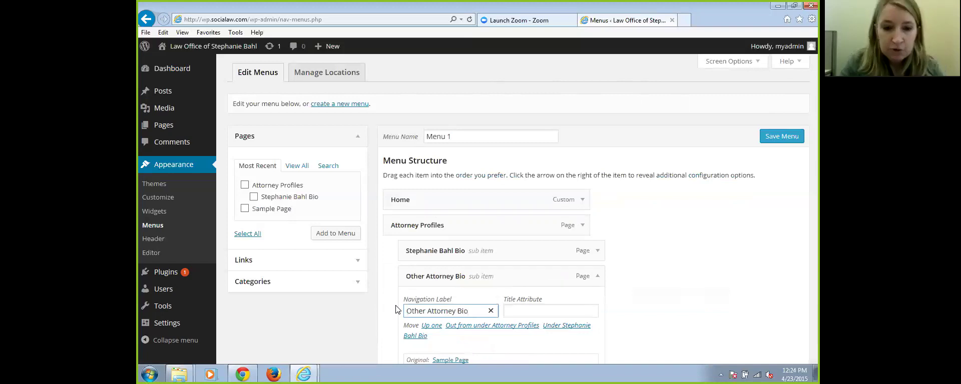
pyautogui.scroll(-1, 727, 301)
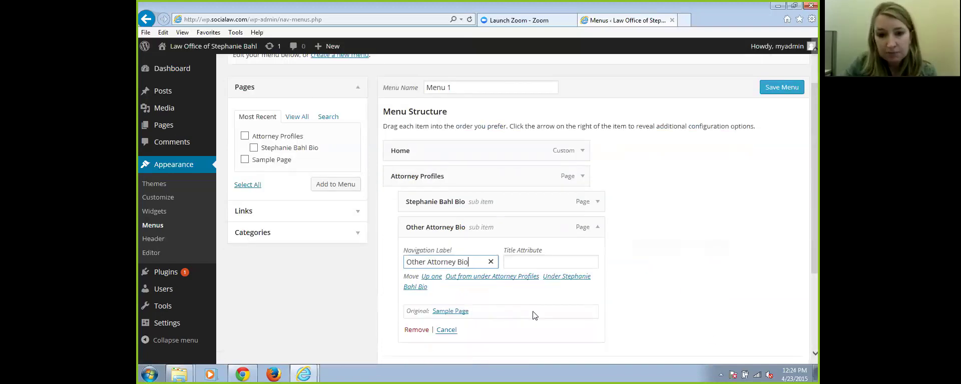
pyautogui.click(659, 255)
pyautogui.scroll(-1, 692, 241)
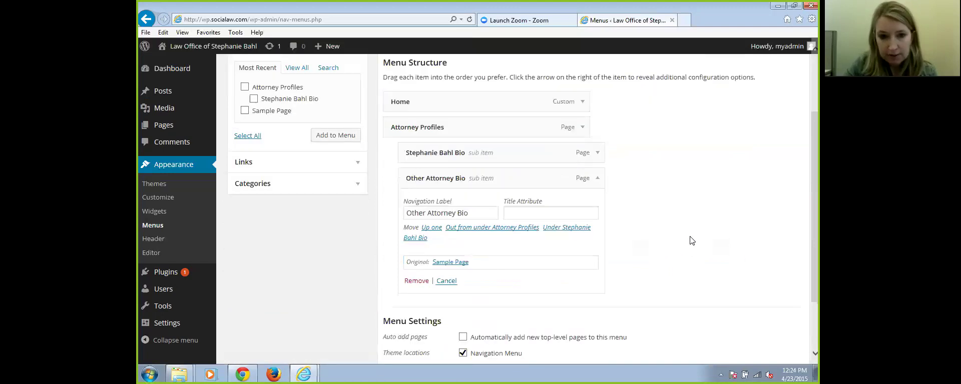
pyautogui.scroll(-2, 522, 206)
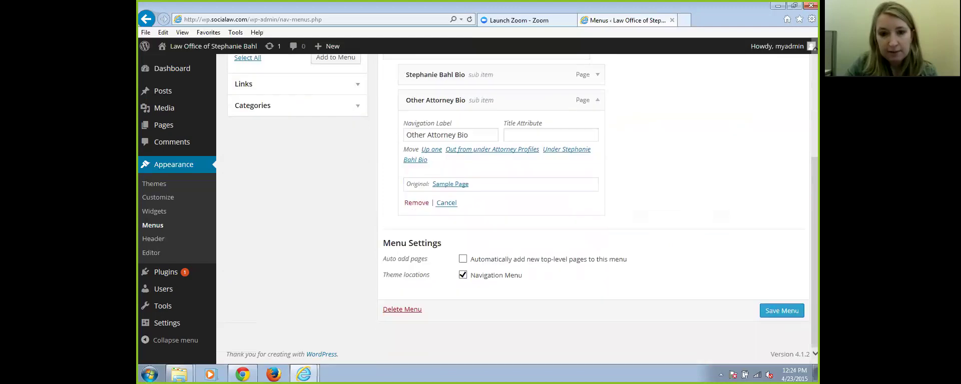
pyautogui.click(793, 310)
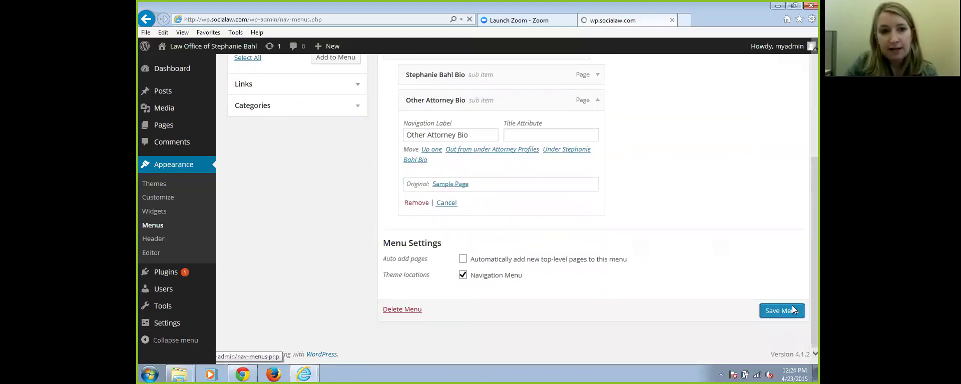
# Preview the live site's Attorney Profiles dropdown with its two attorney sub-items, then return to the Dashboard
pyautogui.click(213, 48)
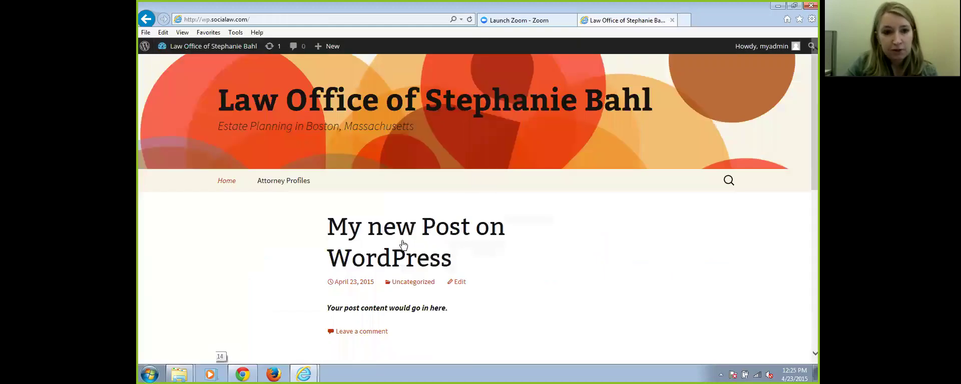
pyautogui.moveTo(278, 182)
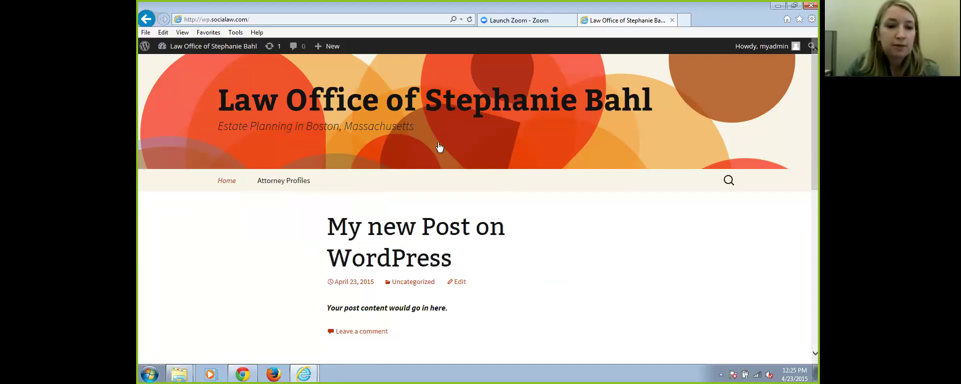
pyautogui.click(205, 46)
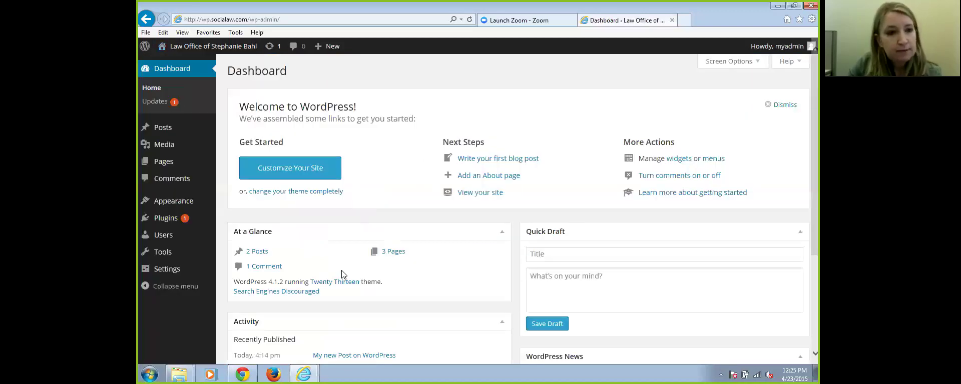
pyautogui.moveTo(168, 204)
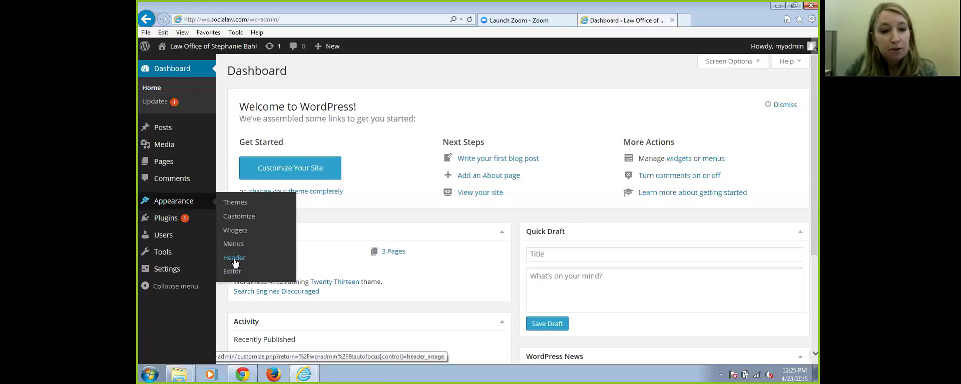
# Go to Appearance > Header and start adding a new image in the Customizer's Header Image section
pyautogui.click(233, 260)
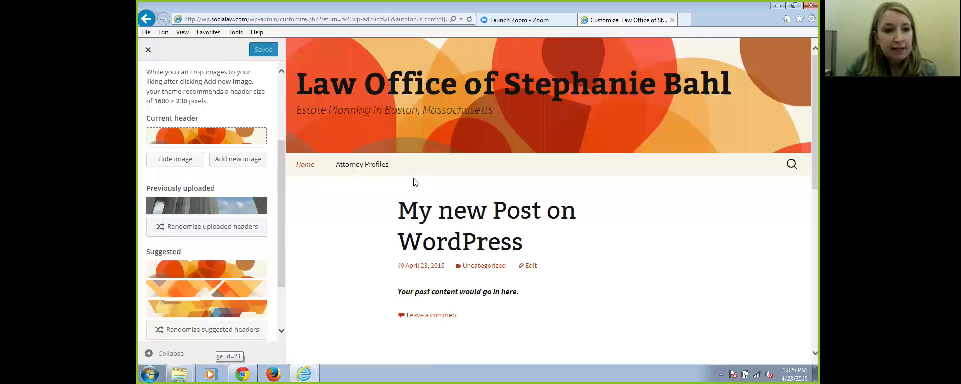
pyautogui.scroll(-3, 355, 227)
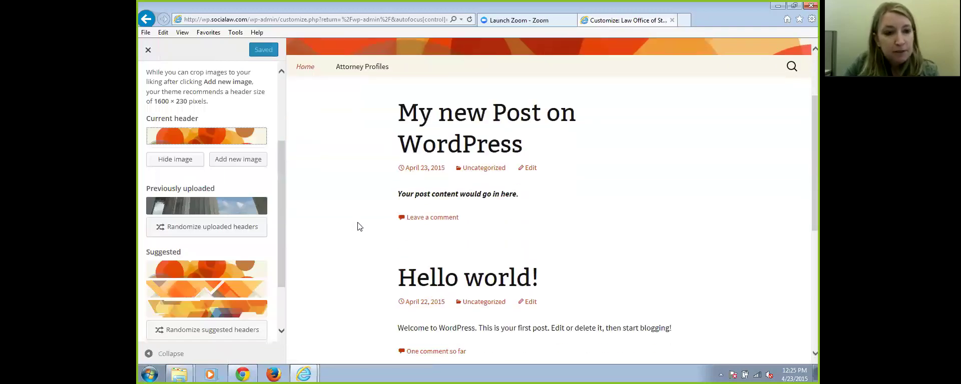
pyautogui.scroll(-2, 357, 226)
pyautogui.scroll(3, 358, 225)
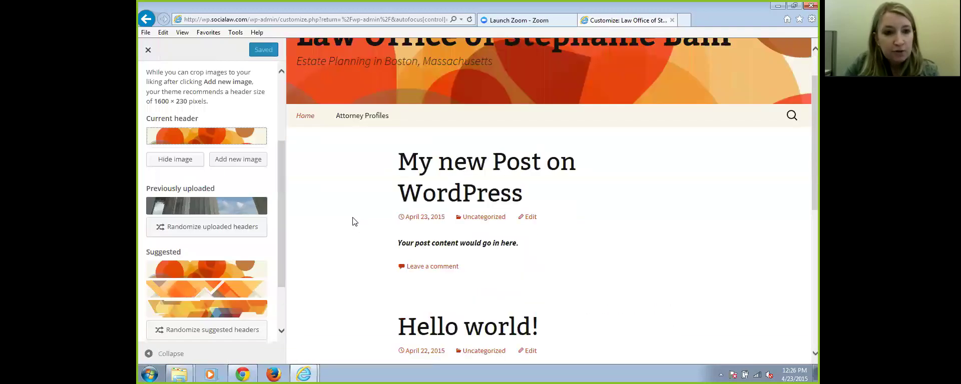
pyautogui.scroll(-2, 280, 161)
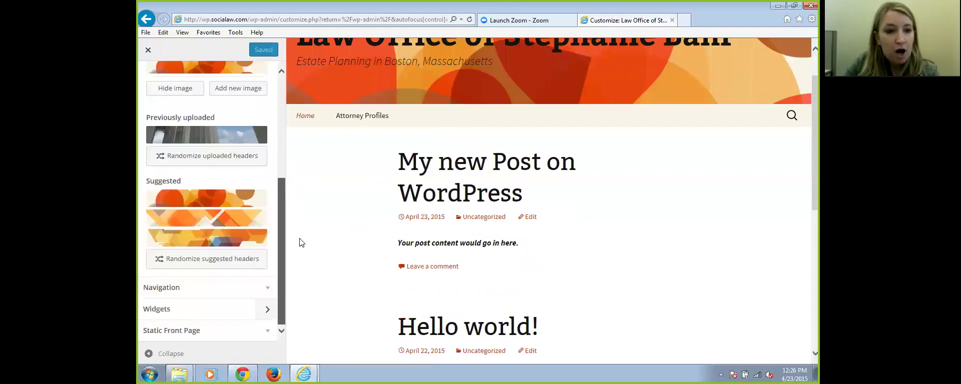
pyautogui.scroll(6, 280, 195)
pyautogui.moveTo(276, 94); pyautogui.dragTo(290, 147)
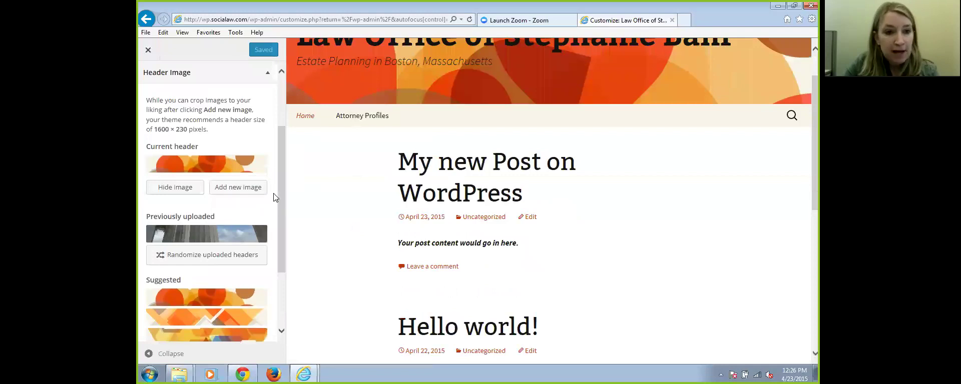
pyautogui.moveTo(280, 197); pyautogui.dragTo(281, 177)
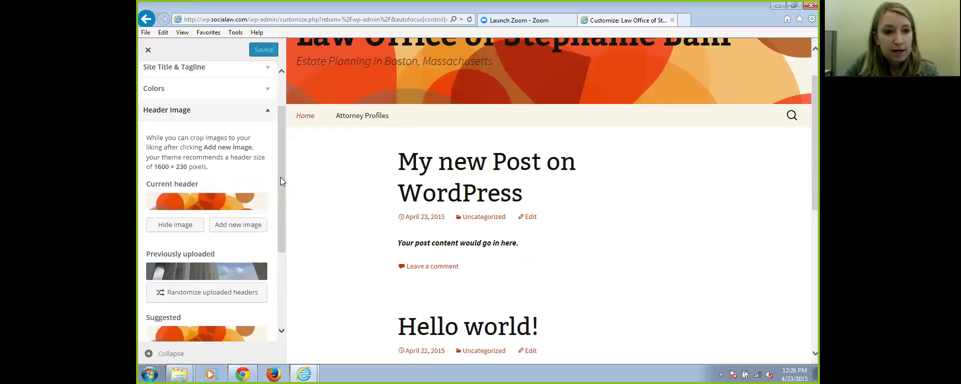
pyautogui.click(237, 227)
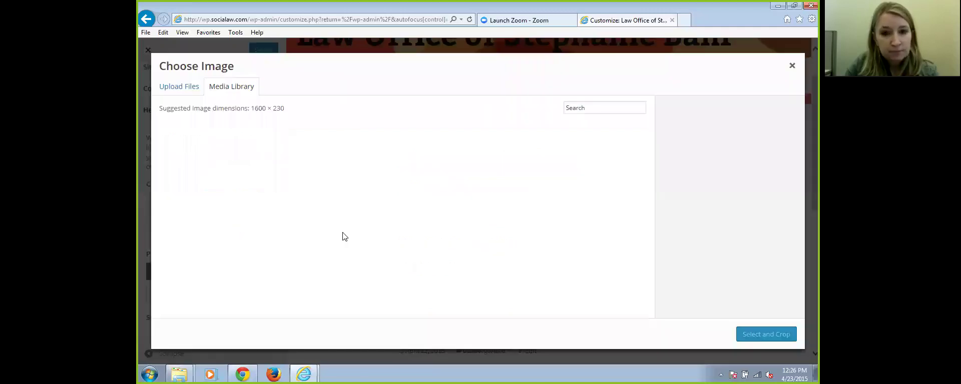
# Choose and crop the uploaded columns photo as the header image, then Save & Publish
pyautogui.click(616, 165)
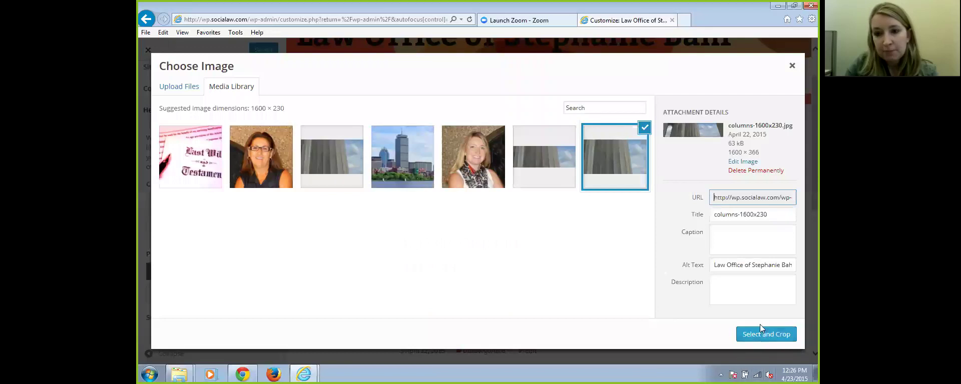
pyautogui.click(762, 338)
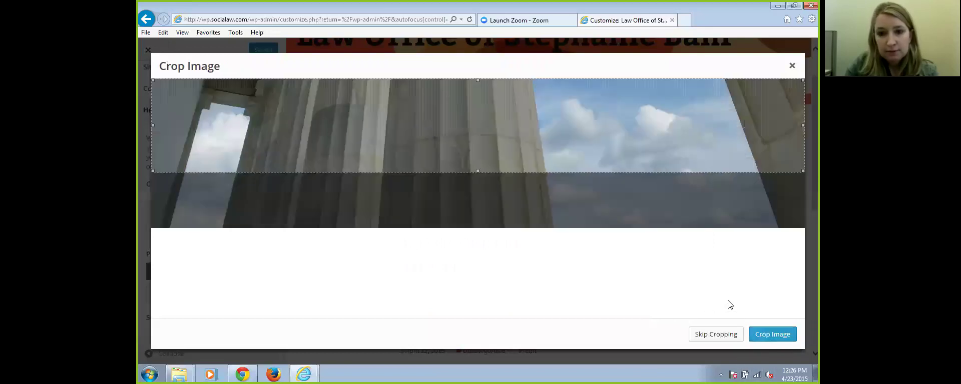
pyautogui.click(772, 335)
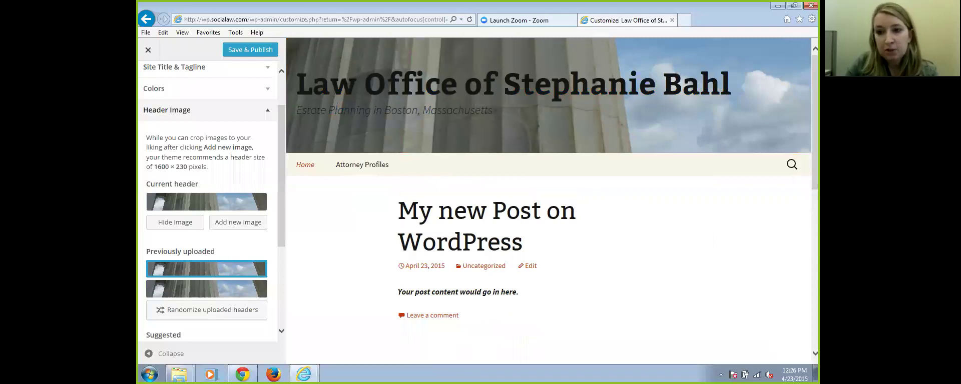
pyautogui.scroll(-8, 796, 106)
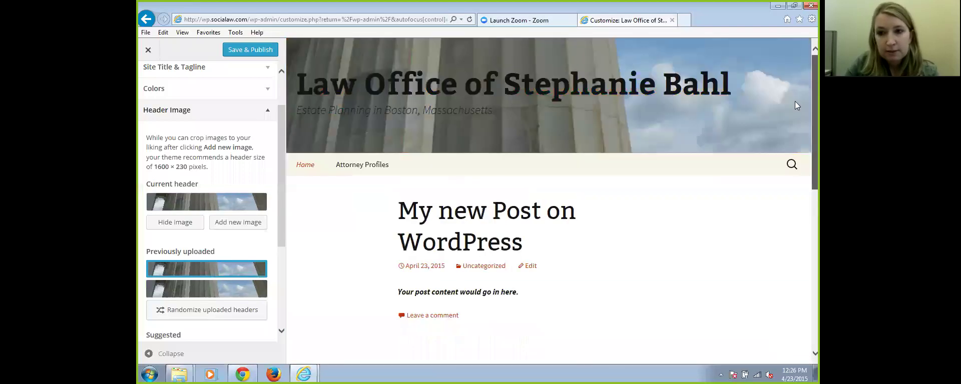
pyautogui.click(252, 50)
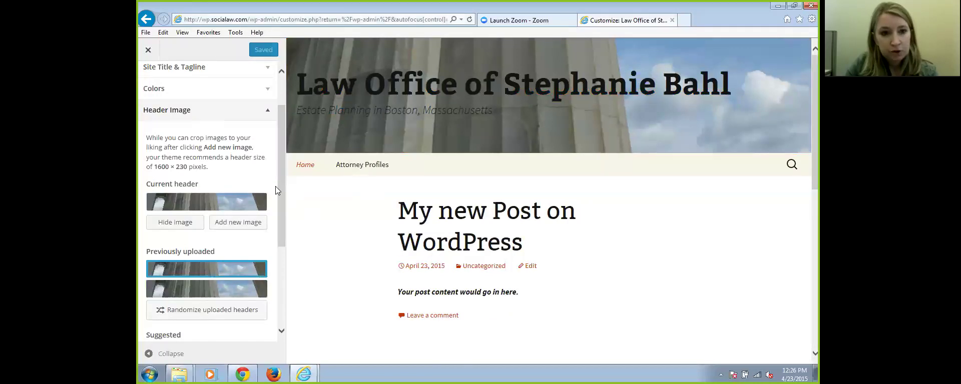
pyautogui.scroll(2, 275, 190)
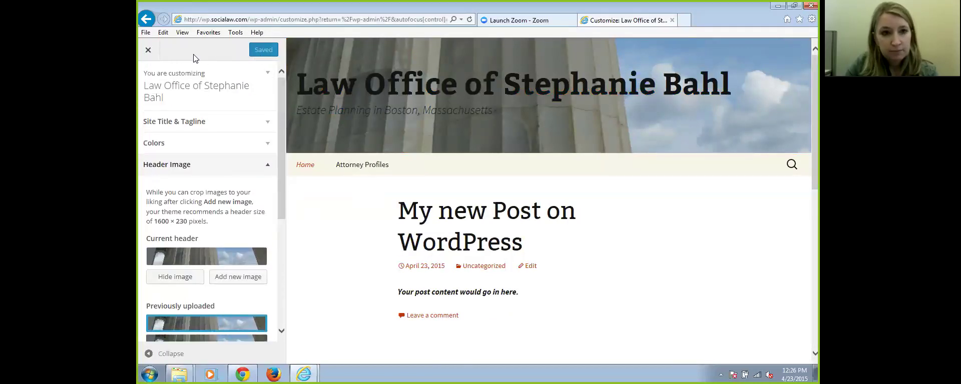
# Close the Customizer, glance at the live site, then reopen the Customizer from Appearance > Themes
pyautogui.click(149, 51)
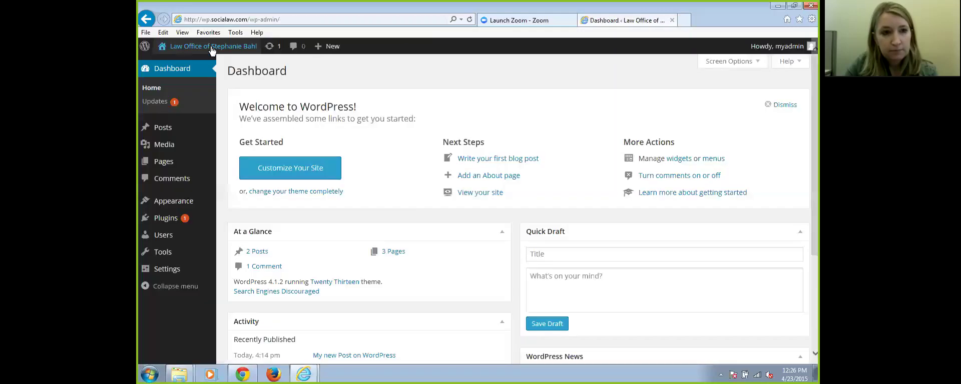
pyautogui.click(212, 46)
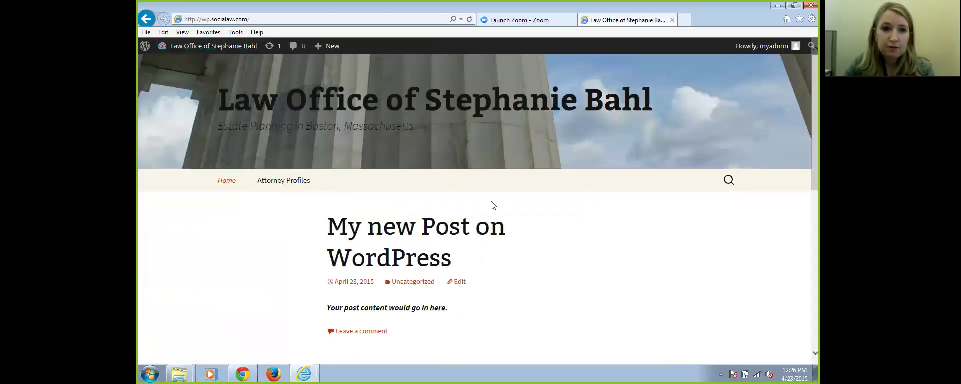
pyautogui.click(200, 48)
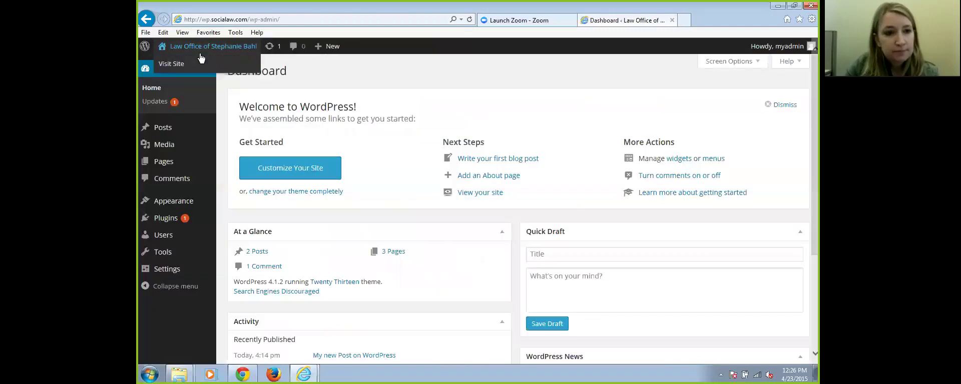
pyautogui.moveTo(189, 205)
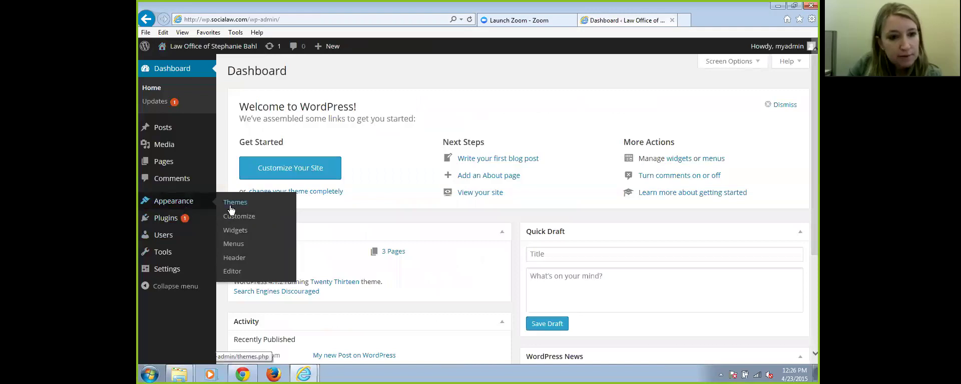
pyautogui.click(177, 203)
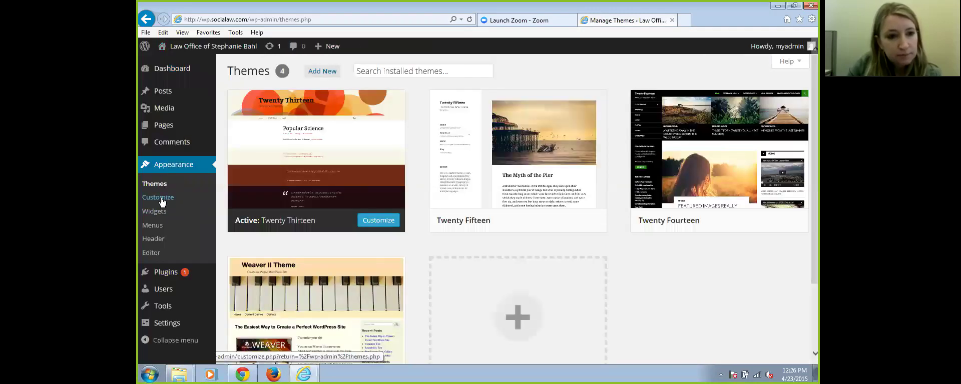
pyautogui.click(161, 201)
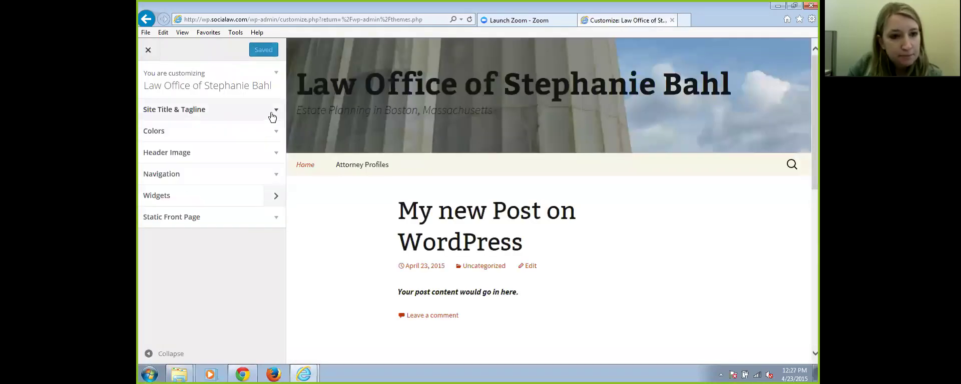
# Set the Header Text Color to white under Colors and Save & Publish
pyautogui.click(272, 114)
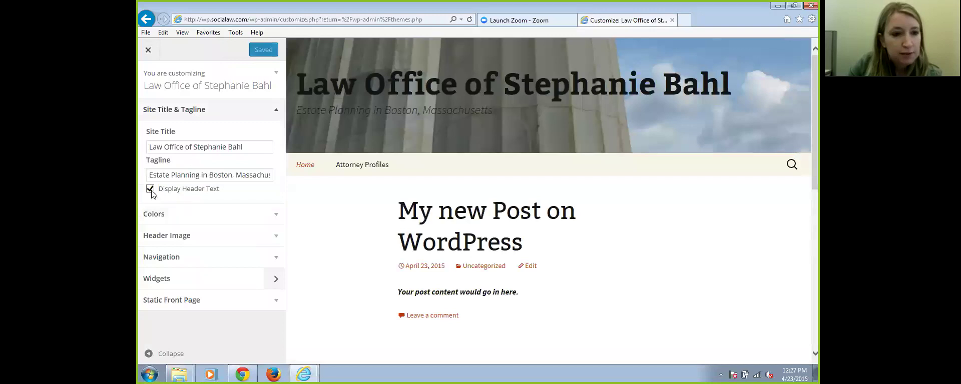
pyautogui.click(276, 218)
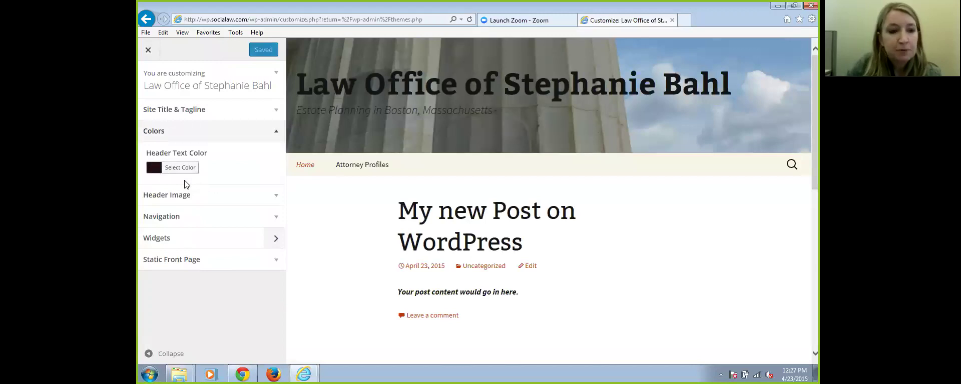
pyautogui.click(154, 169)
pyautogui.moveTo(203, 252); pyautogui.dragTo(190, 253)
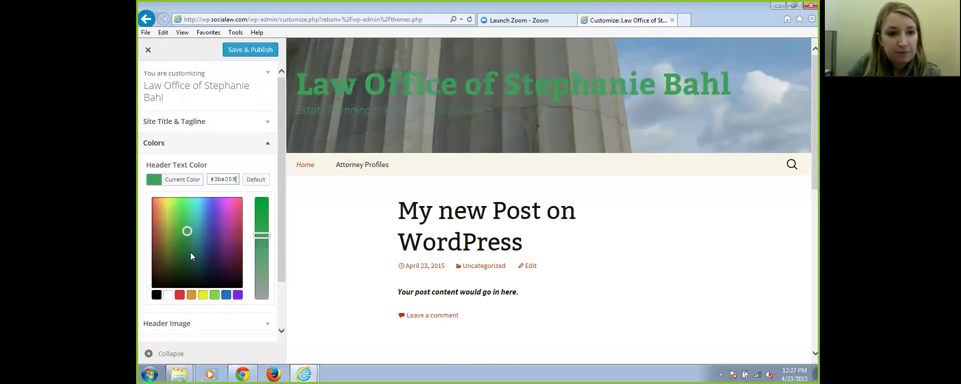
pyautogui.click(168, 297)
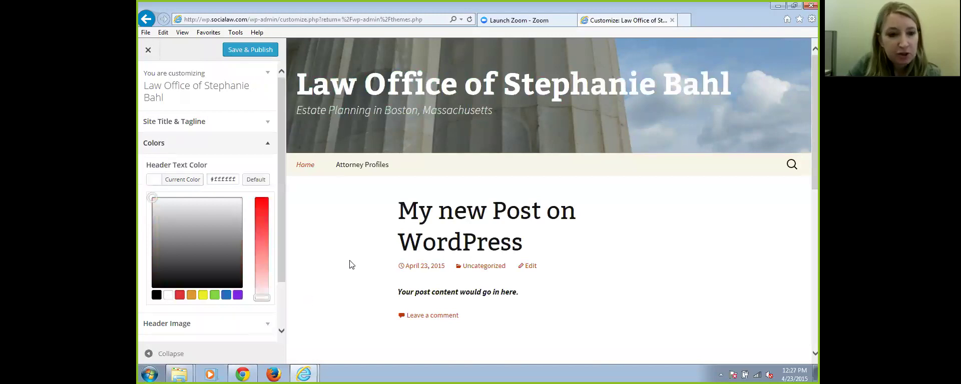
pyautogui.scroll(-1, 351, 263)
pyautogui.click(255, 50)
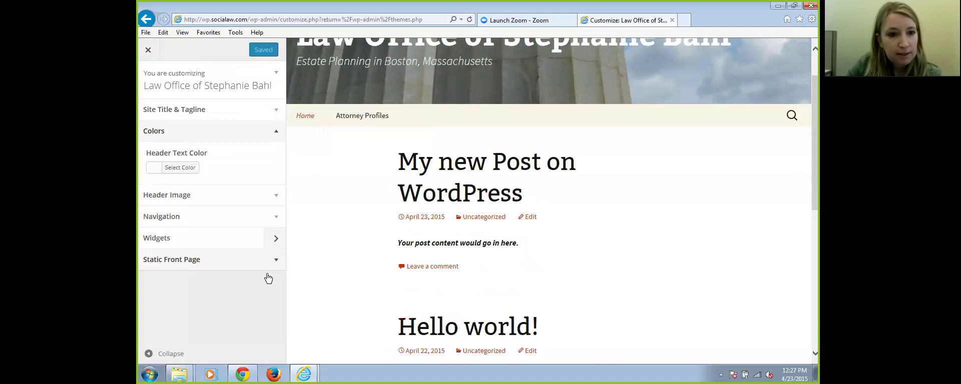
# Look over the Secondary Widget Area settings in Widgets, then close the Customizer
pyautogui.click(276, 242)
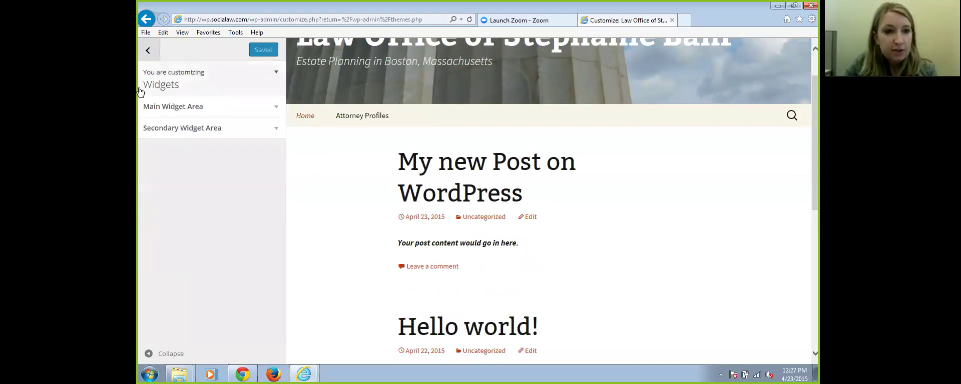
pyautogui.click(275, 129)
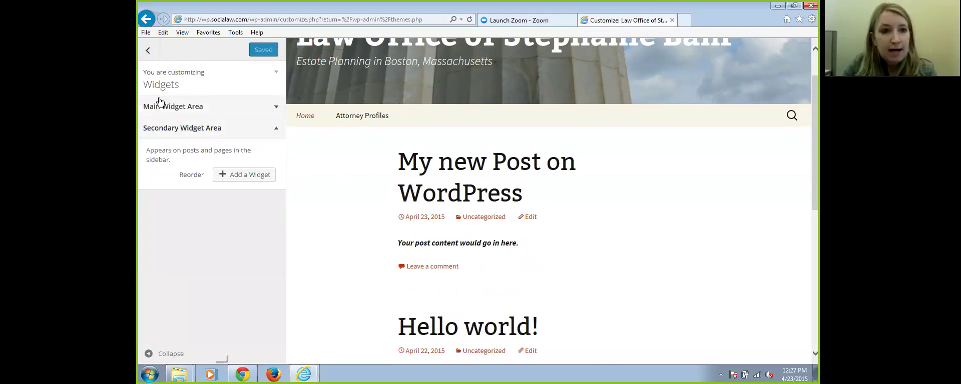
pyautogui.scroll(1, 459, 180)
pyautogui.click(148, 50)
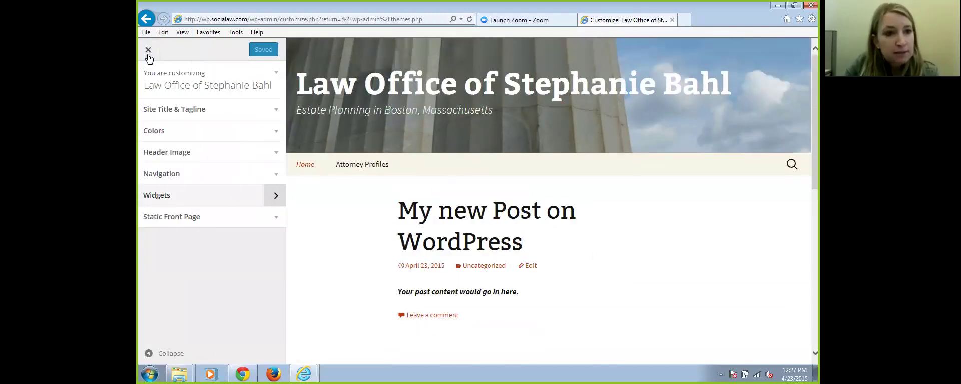
pyautogui.click(146, 50)
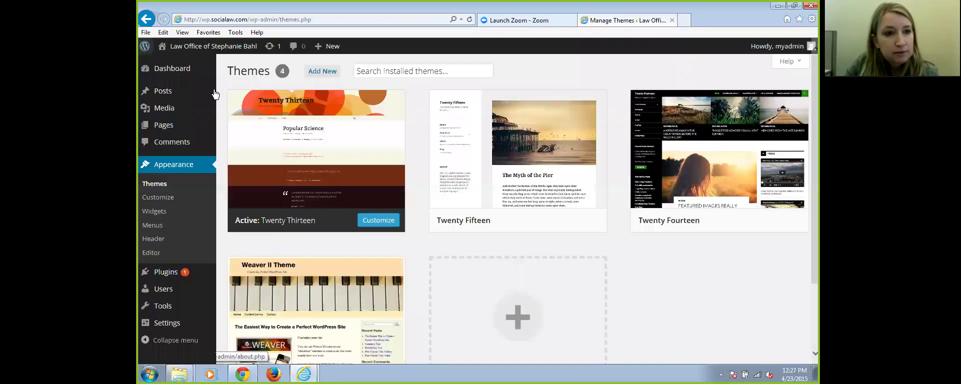
# Scroll the live front page to inspect the white title and footer widgets, then return to the Dashboard
pyautogui.click(200, 50)
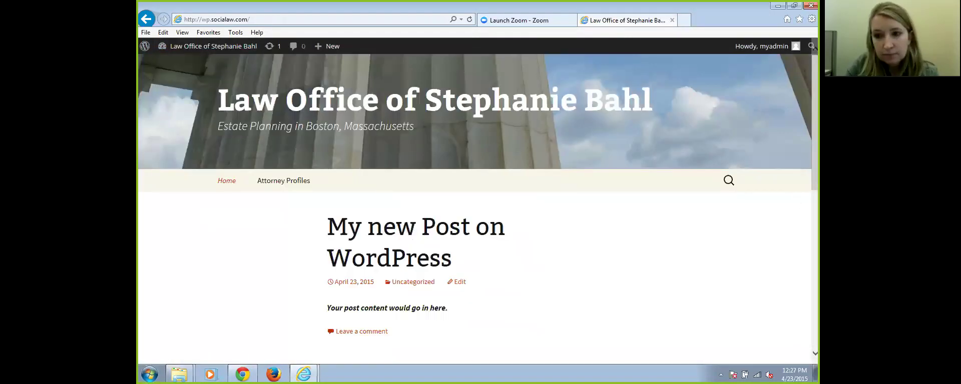
pyautogui.scroll(-8, 769, 300)
pyautogui.scroll(2, 770, 299)
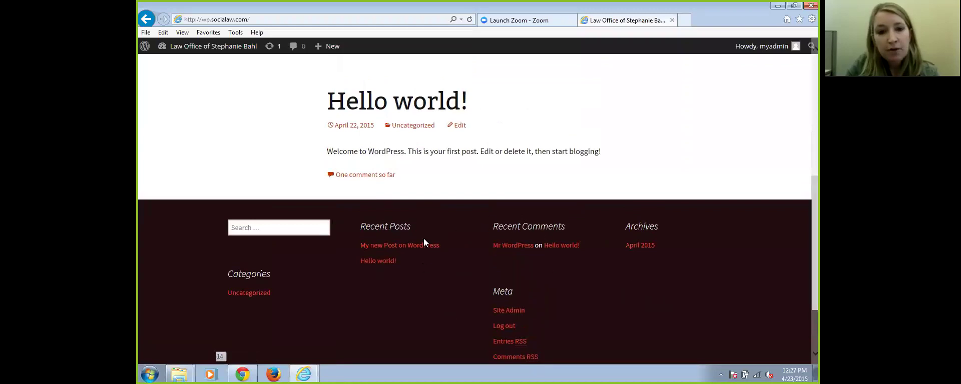
pyautogui.scroll(3, 456, 284)
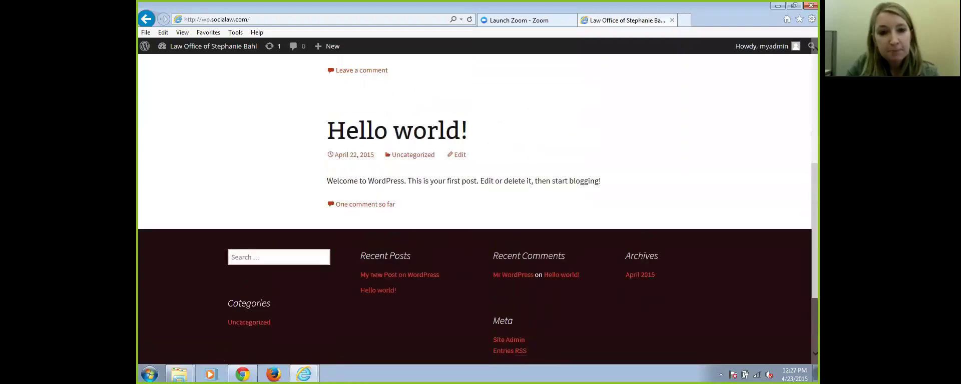
pyautogui.scroll(3, 288, 169)
pyautogui.scroll(-6, 288, 169)
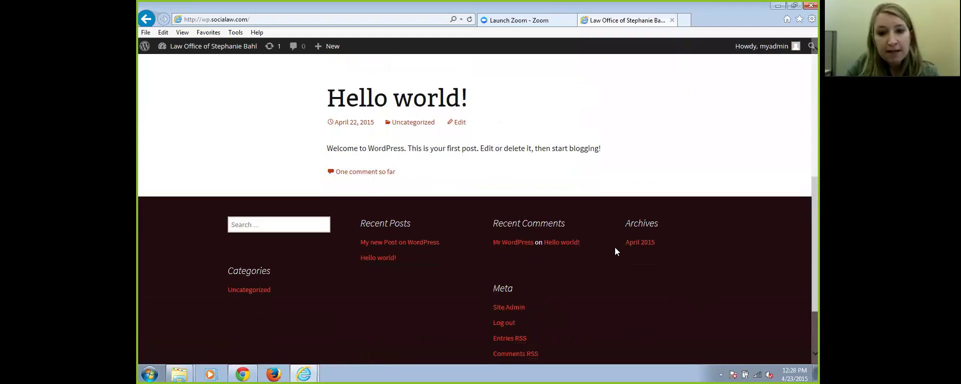
pyautogui.scroll(6, 710, 353)
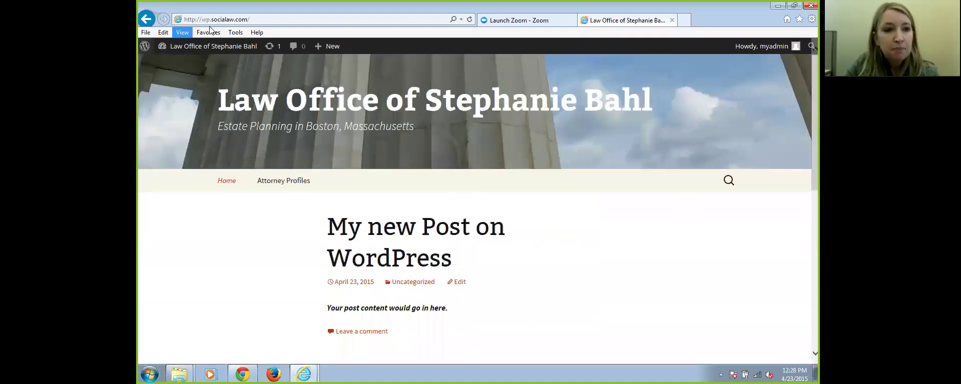
pyautogui.click(217, 46)
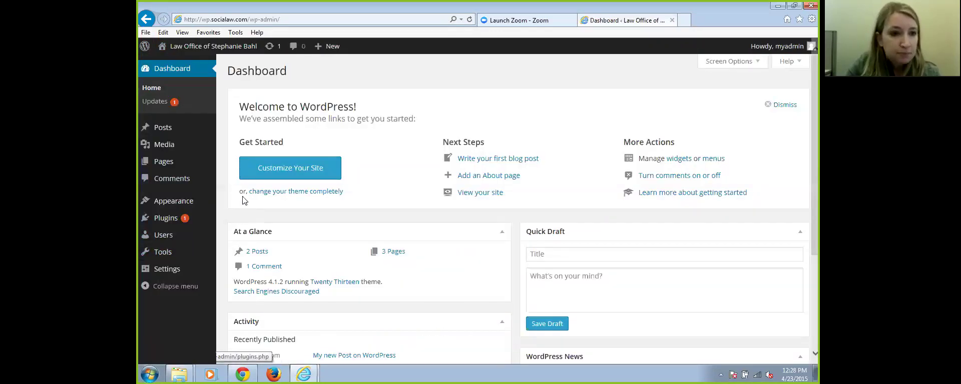
# In Appearance > Widgets, move the Meta widget from Main Widget Area to Inactive Widgets
pyautogui.moveTo(210, 201)
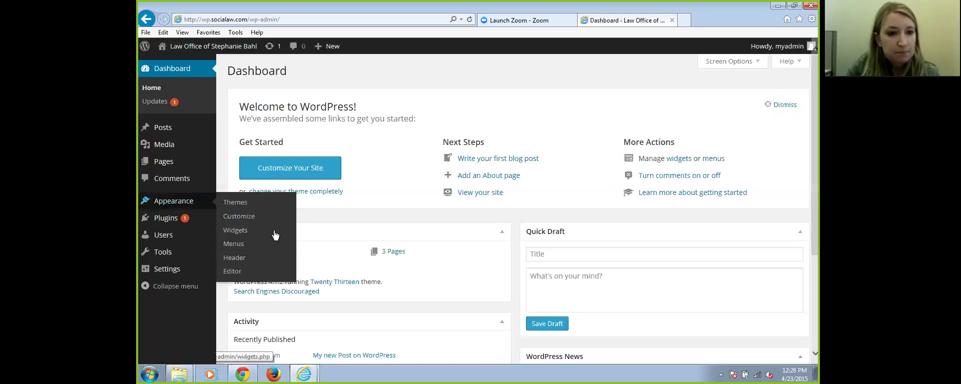
pyautogui.click(245, 235)
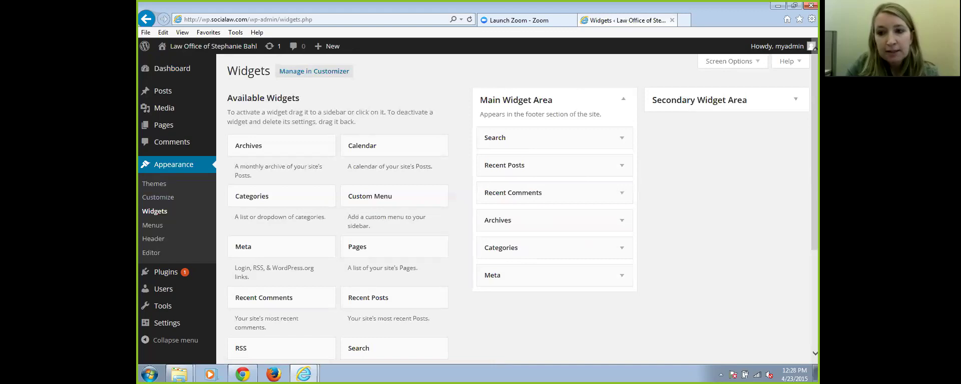
pyautogui.scroll(-3, 522, 209)
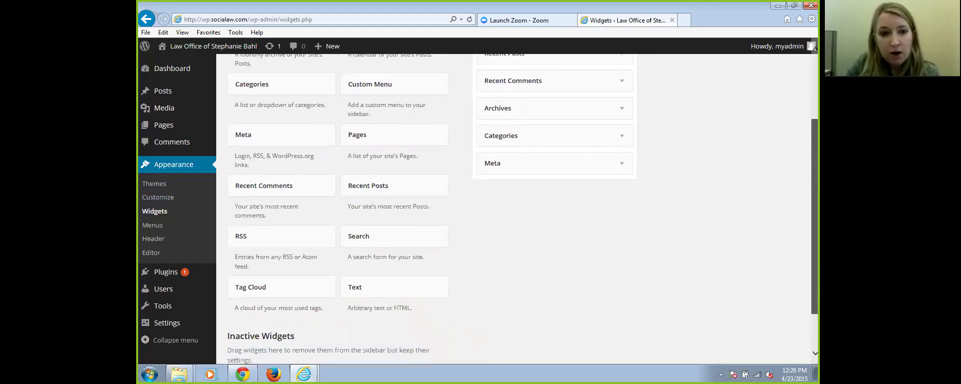
pyautogui.scroll(-1, 522, 209)
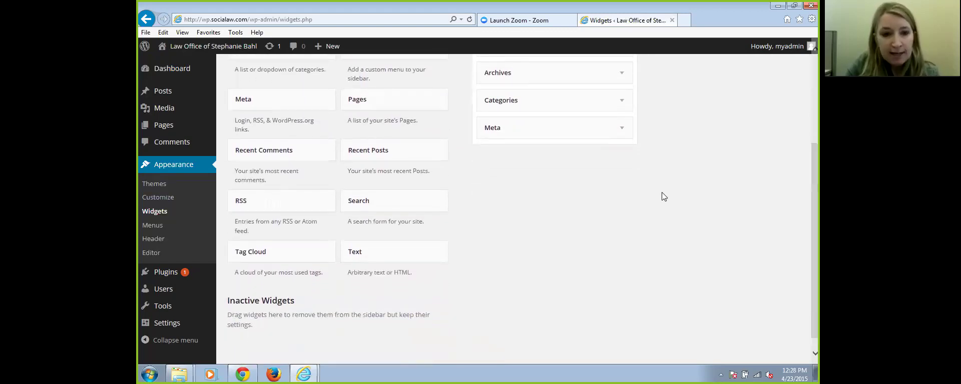
pyautogui.moveTo(503, 129); pyautogui.dragTo(251, 319)
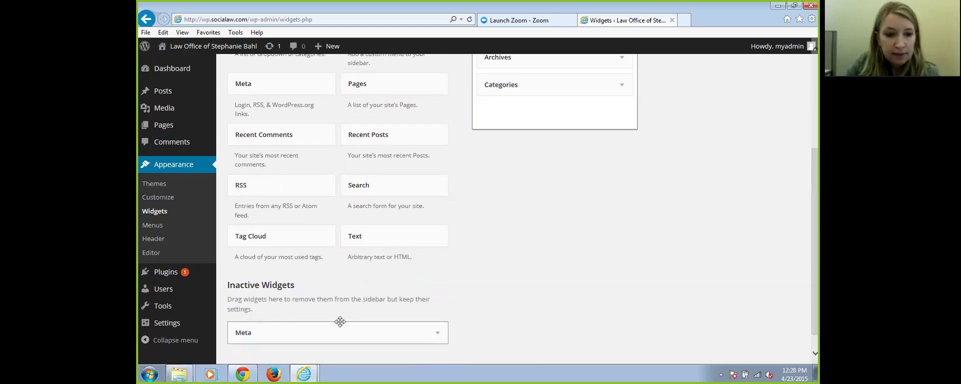
# Drag a Text widget into Main Widget Area below Categories
pyautogui.scroll(3, 339, 322)
pyautogui.scroll(1, 522, 209)
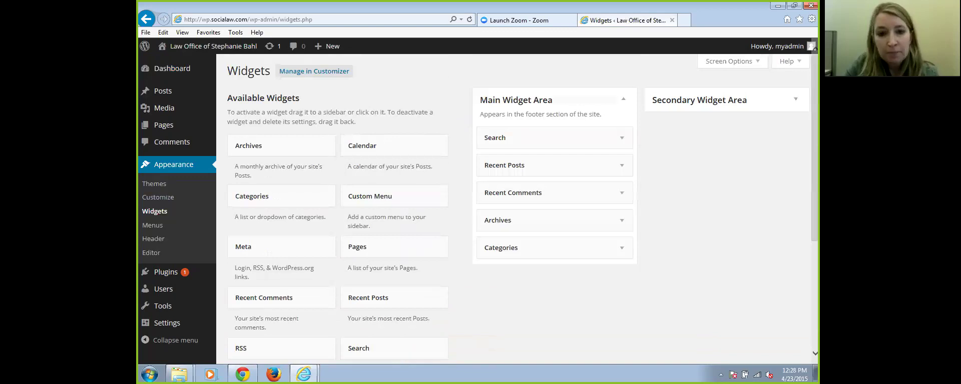
pyautogui.scroll(-3, 516, 210)
pyautogui.scroll(1, 515, 210)
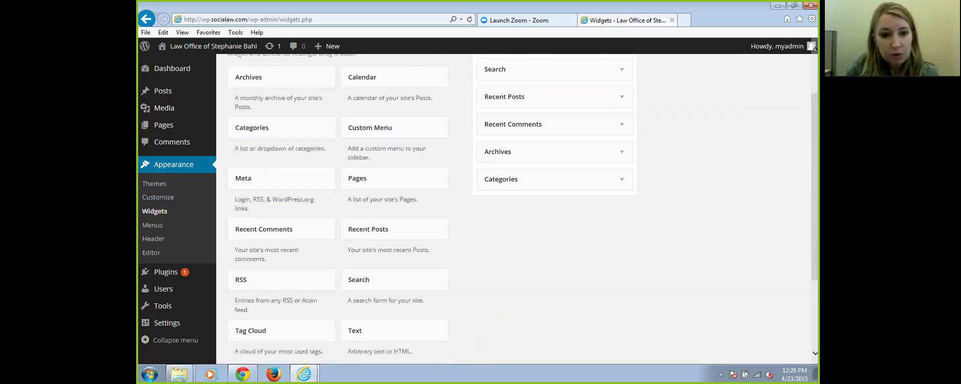
pyautogui.scroll(-3, 515, 210)
pyautogui.scroll(2, 797, 243)
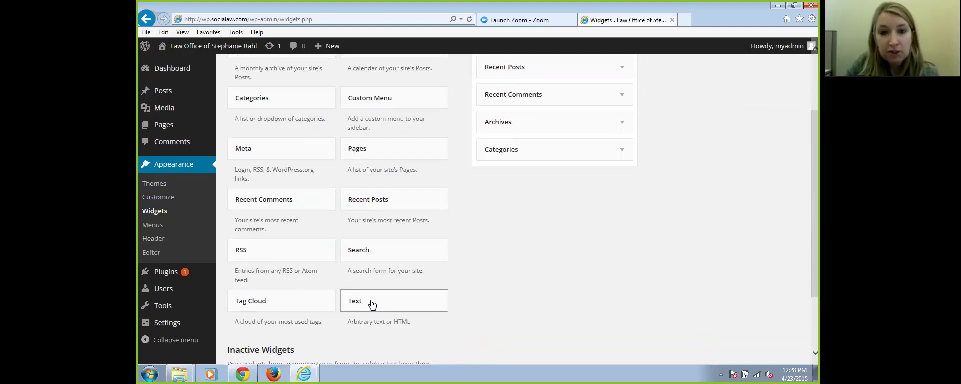
pyautogui.moveTo(371, 305); pyautogui.dragTo(525, 175)
# Type the office's three-line courthouse address into the Text widget's content box
pyautogui.click(501, 246)
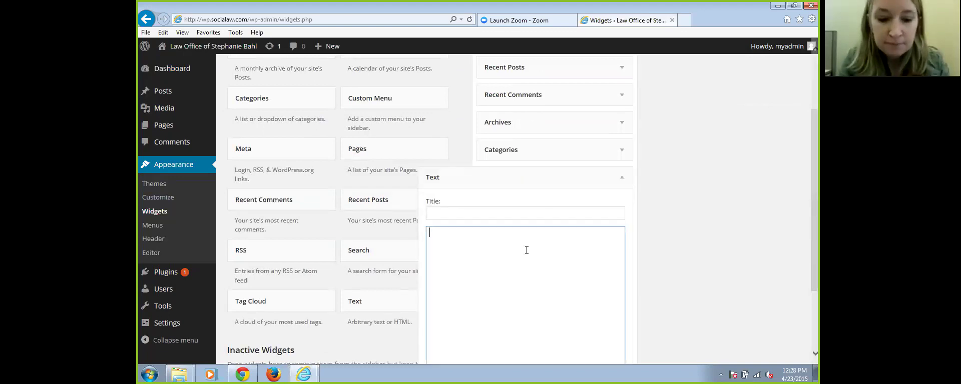
pyautogui.write('John Adams')
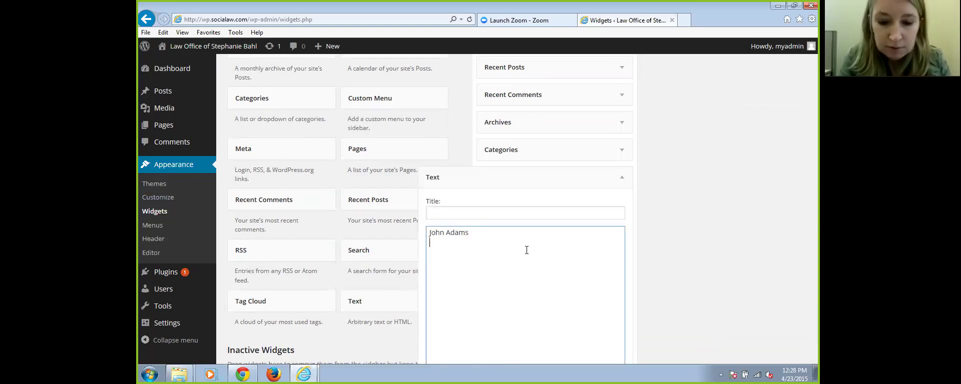
pyautogui.write('Courthouse ')
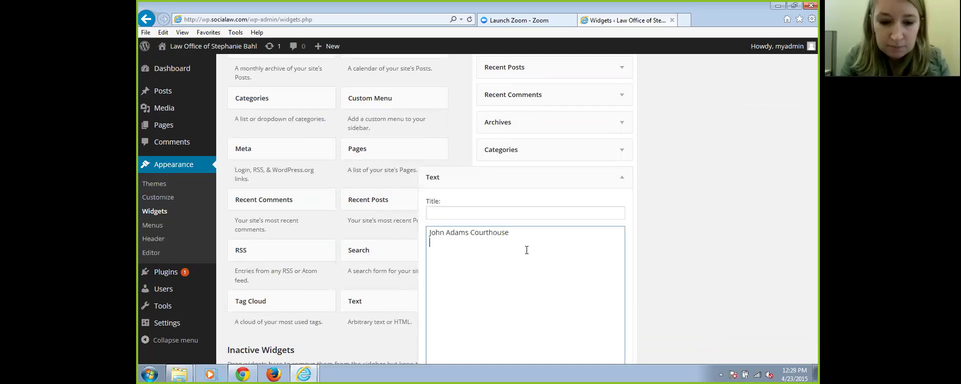
pyautogui.write('Pemberton Square')
pyautogui.press('Return')
pyautogui.write('Boston, ')
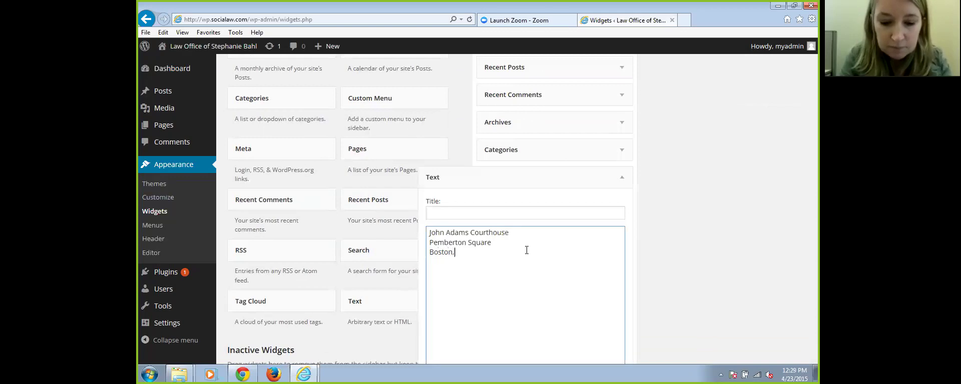
pyautogui.write('MA 02108')
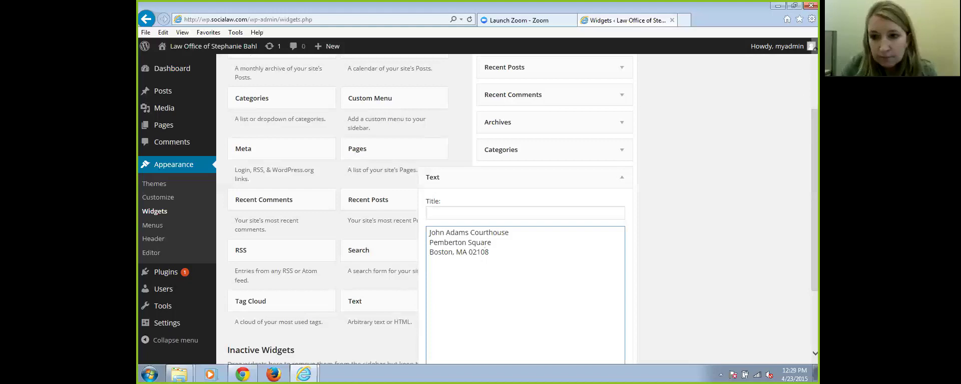
# Tick 'Automatically add paragraphs', save the widget, and view the live site
pyautogui.scroll(-2, 500, 210)
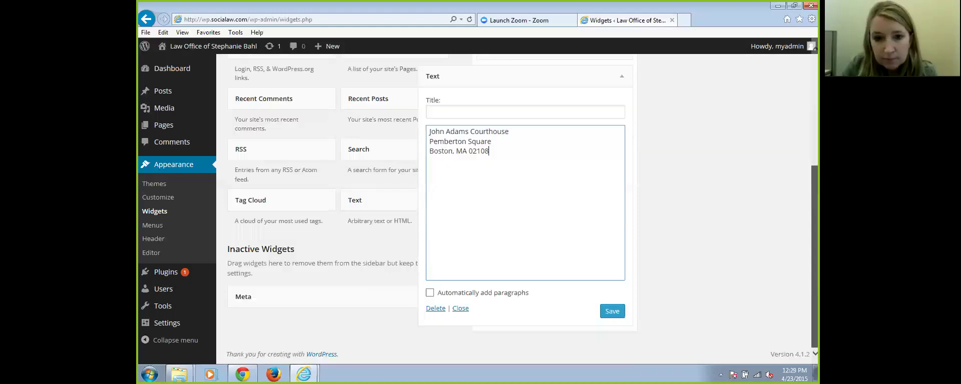
pyautogui.click(430, 293)
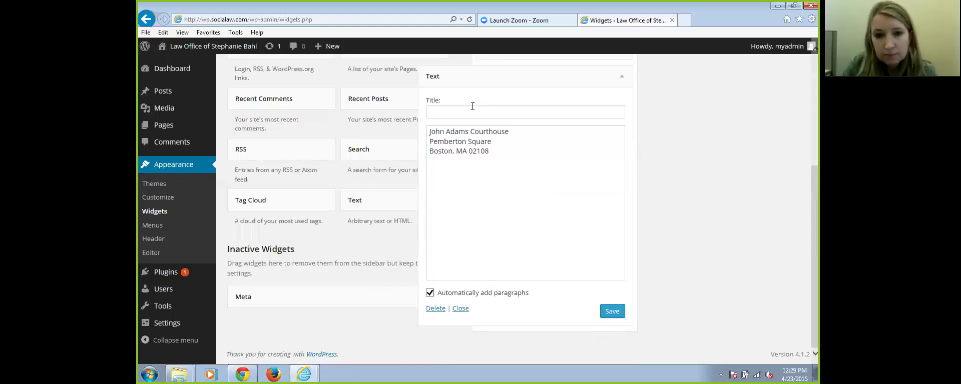
pyautogui.click(611, 311)
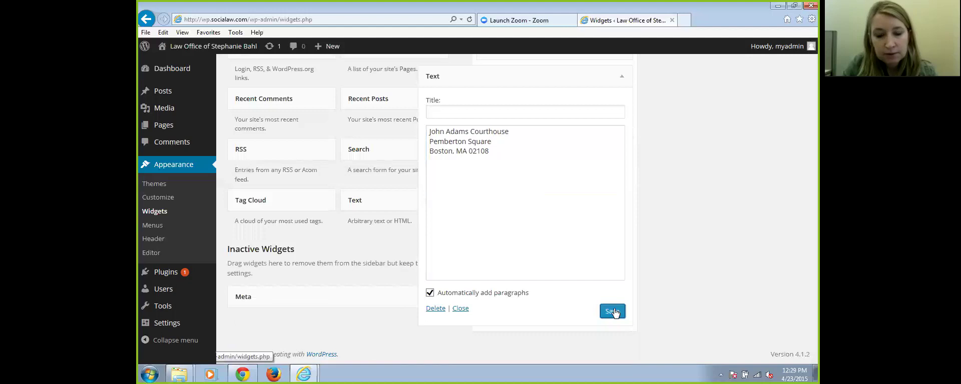
pyautogui.moveTo(222, 50)
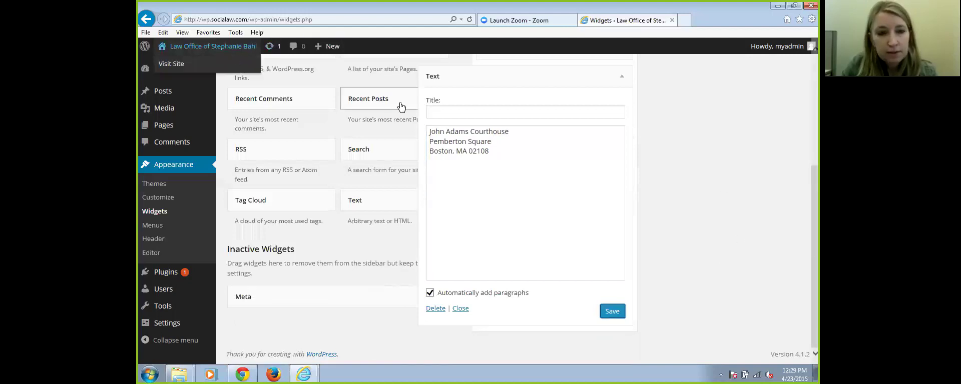
pyautogui.click(223, 47)
# Check the address in the live site's footer, then return to Appearance > Widgets
pyautogui.scroll(-10, 478, 211)
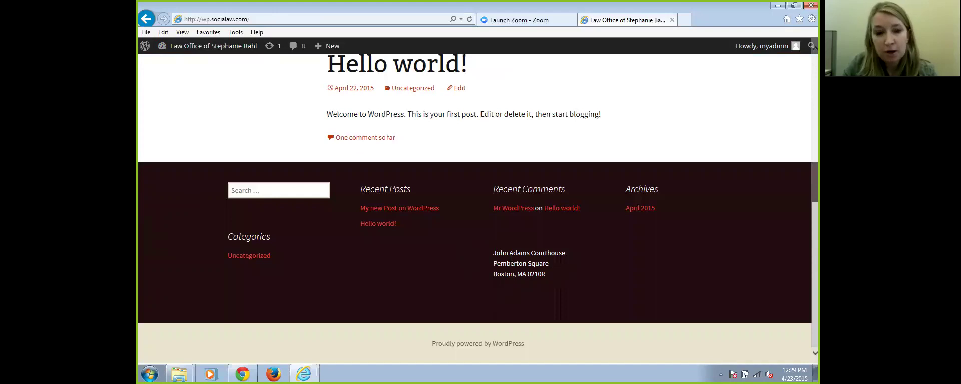
pyautogui.moveTo(203, 47)
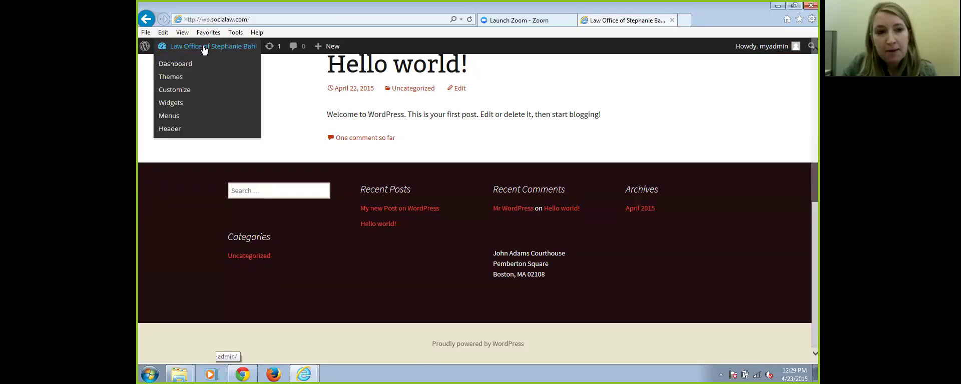
pyautogui.click(203, 47)
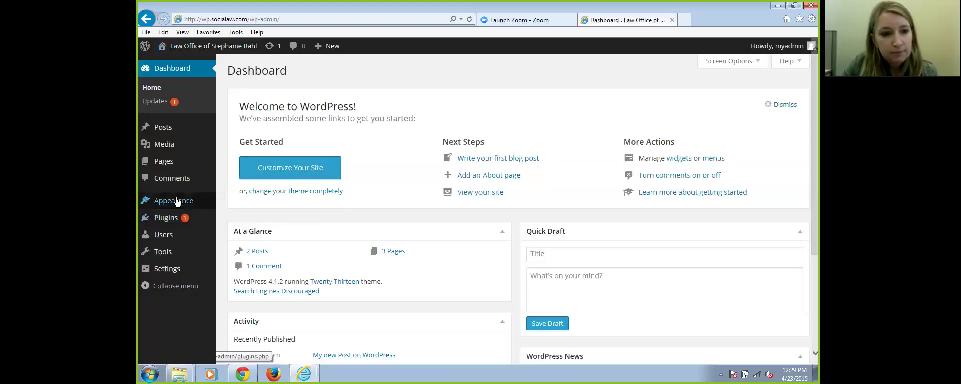
pyautogui.moveTo(176, 202)
pyautogui.click(243, 231)
# Move the address Text widget to the top of Main Widget Area, above Search
pyautogui.moveTo(558, 278); pyautogui.dragTo(557, 141)
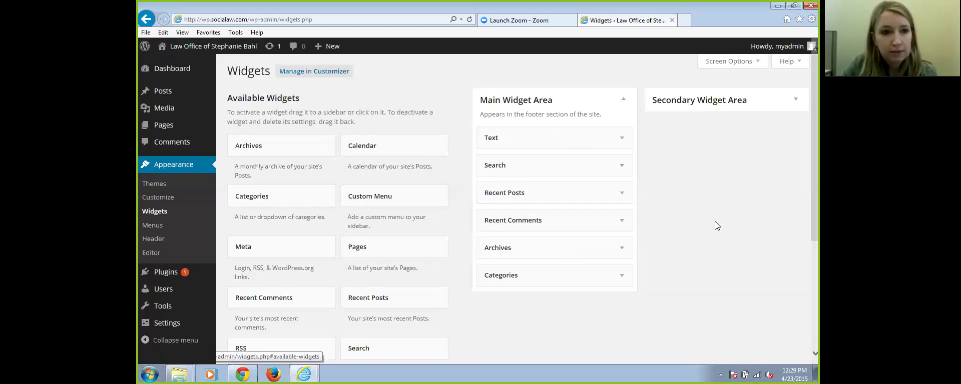
pyautogui.scroll(-4, 715, 221)
pyautogui.scroll(4, 723, 215)
pyautogui.scroll(-4, 730, 206)
pyautogui.scroll(4, 735, 205)
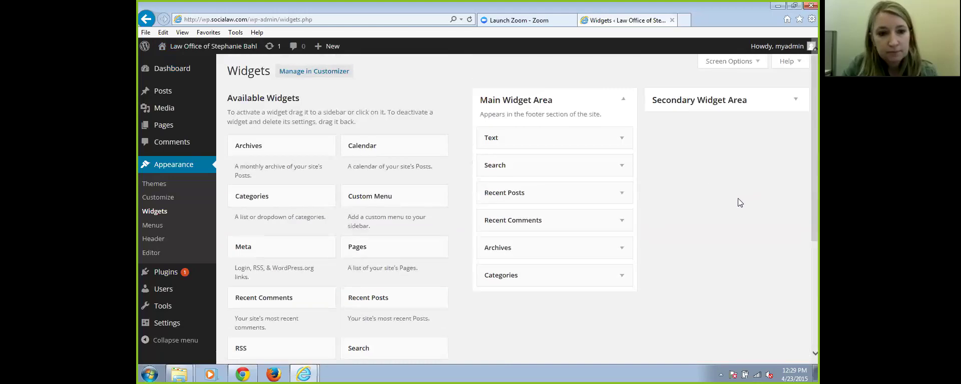
# View the live front page and scroll to check the footer now led by the address
pyautogui.click(207, 47)
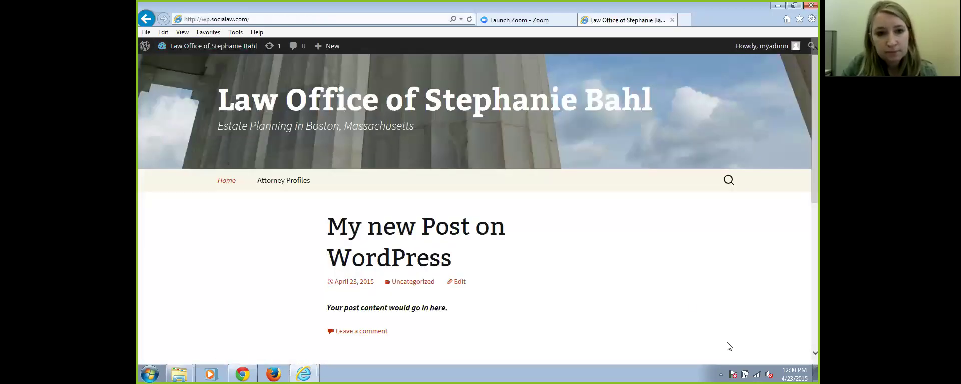
pyautogui.scroll(-6, 765, 325)
pyautogui.scroll(-1, 763, 320)
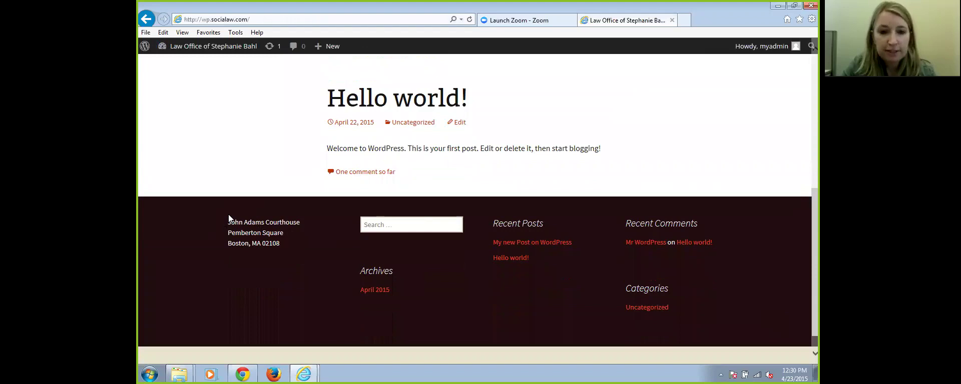
pyautogui.scroll(8, 222, 211)
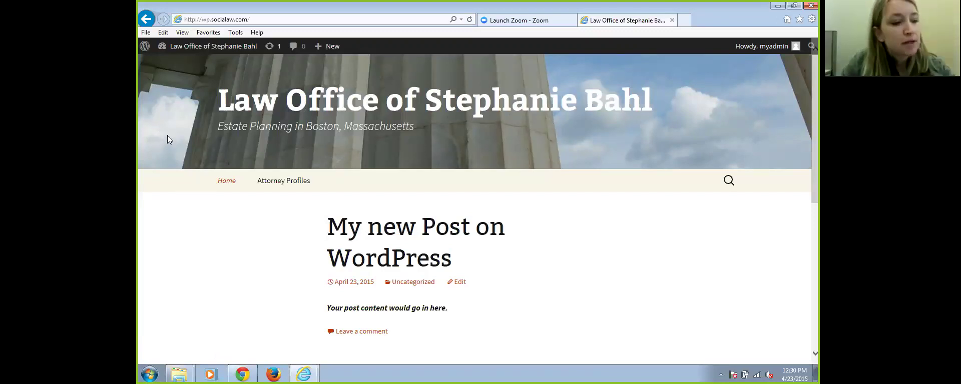
pyautogui.click(208, 48)
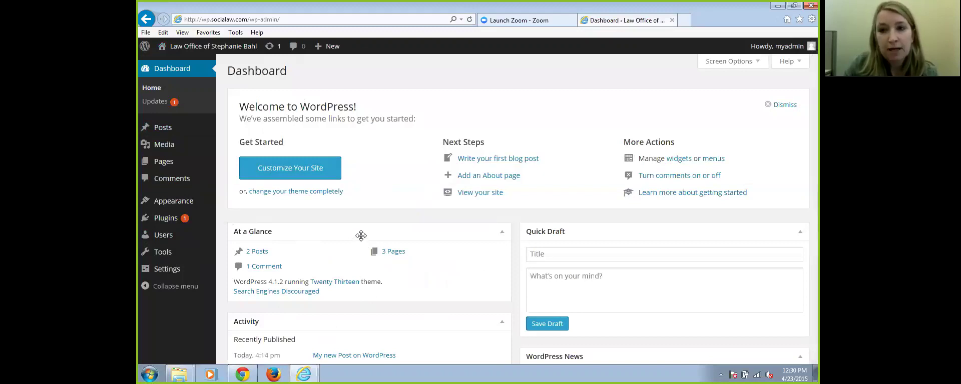
pyautogui.moveTo(185, 206)
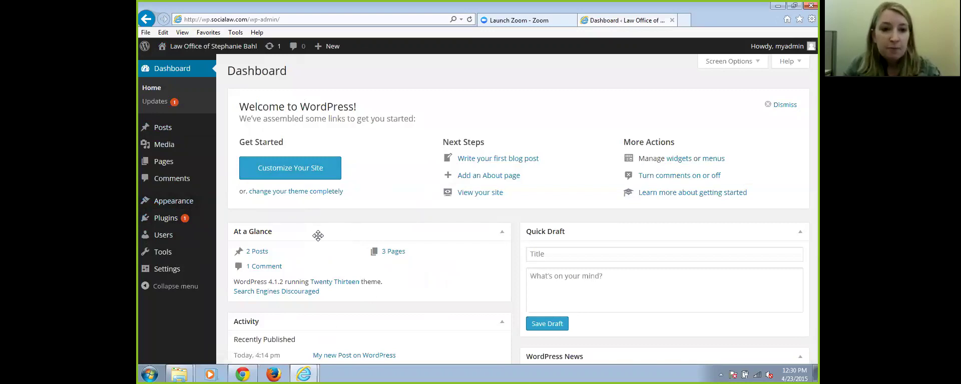
pyautogui.click(200, 52)
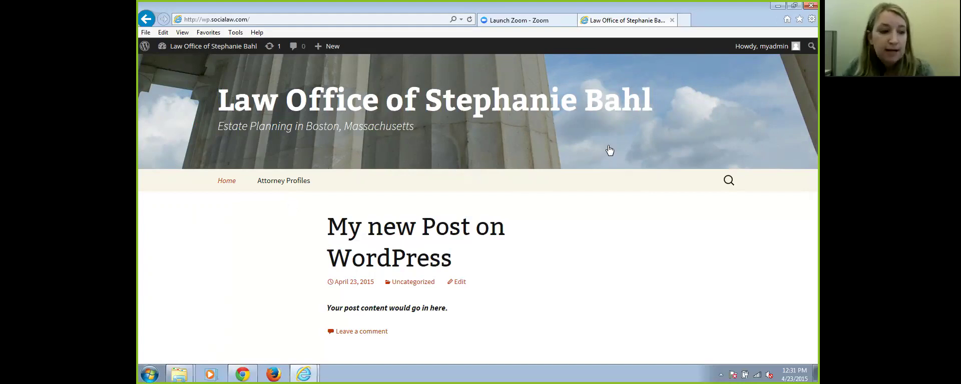
pyautogui.click(199, 47)
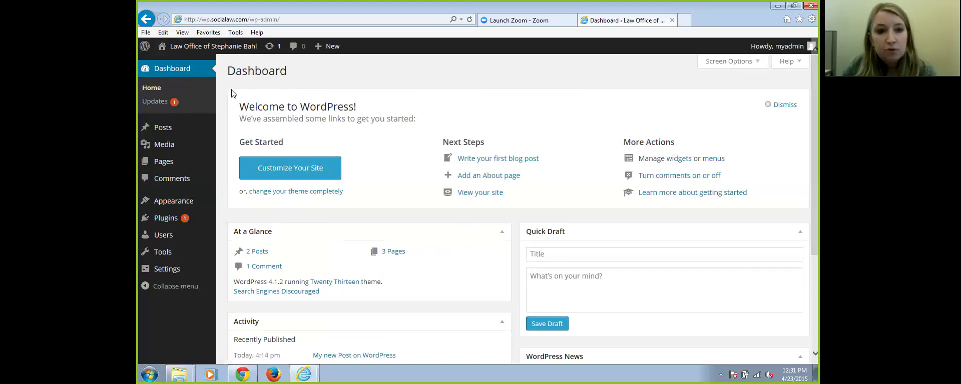
pyautogui.moveTo(217, 54)
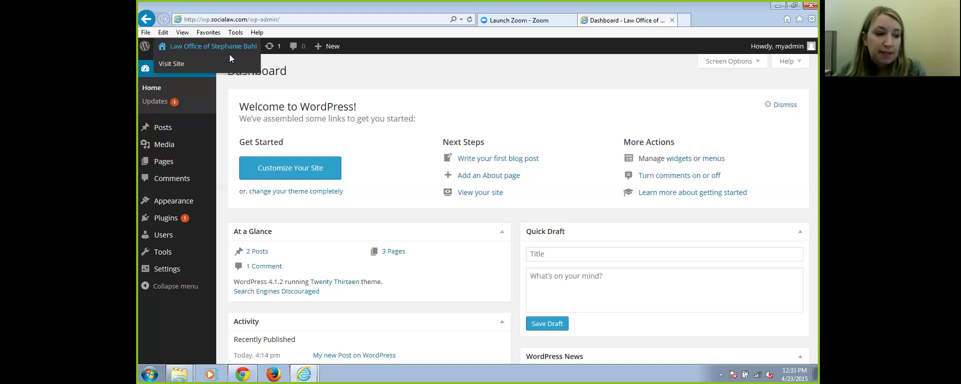
pyautogui.click(212, 47)
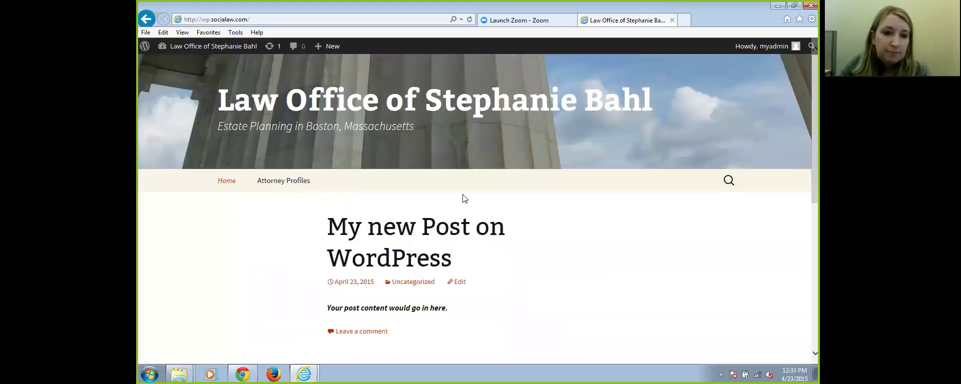
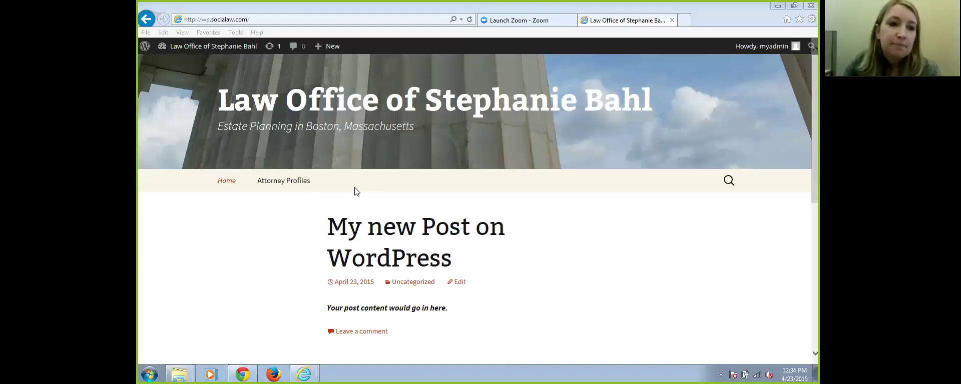
# Go from the public site to the admin Dashboard via the site name in the admin bar
pyautogui.moveTo(207, 50)
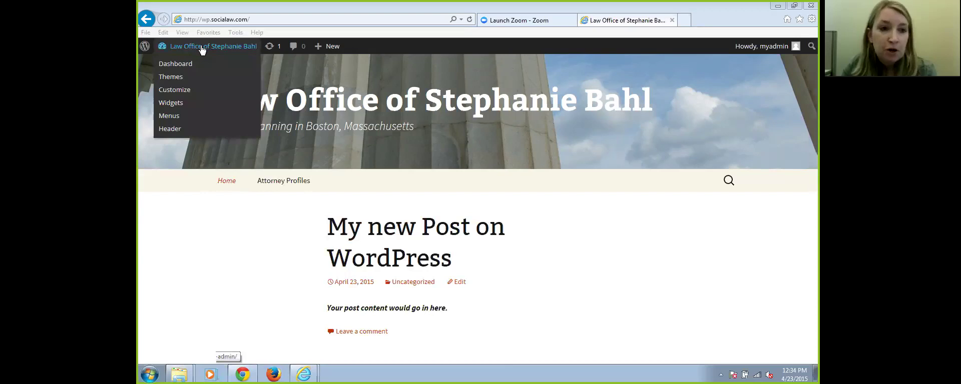
pyautogui.click(203, 48)
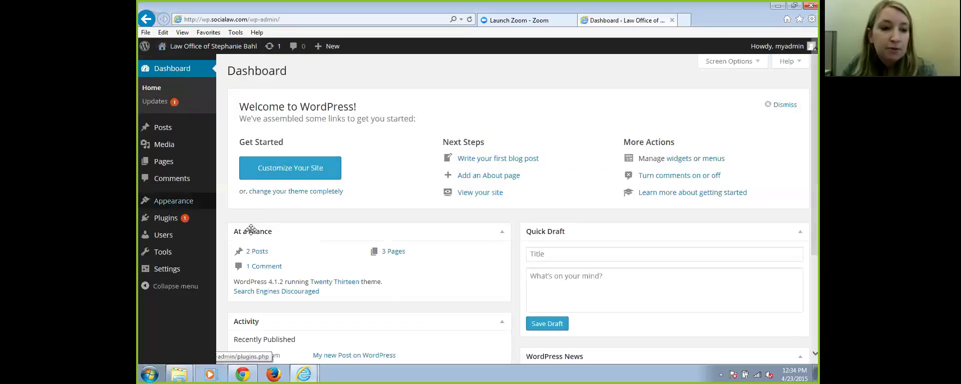
pyautogui.moveTo(173, 201)
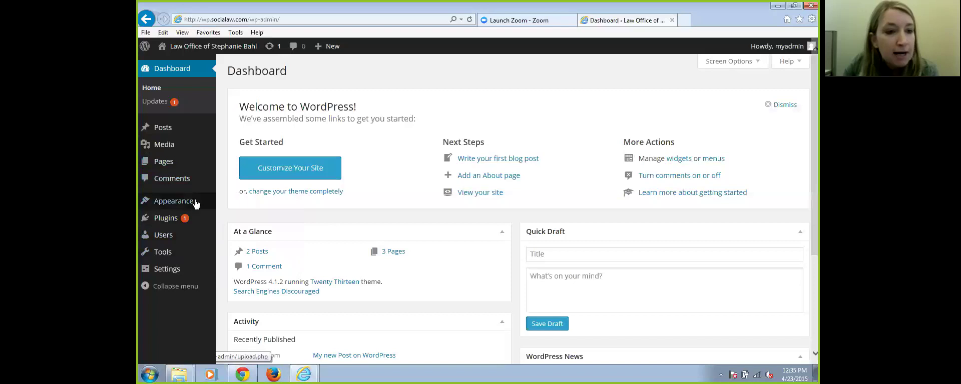
pyautogui.click(300, 19)
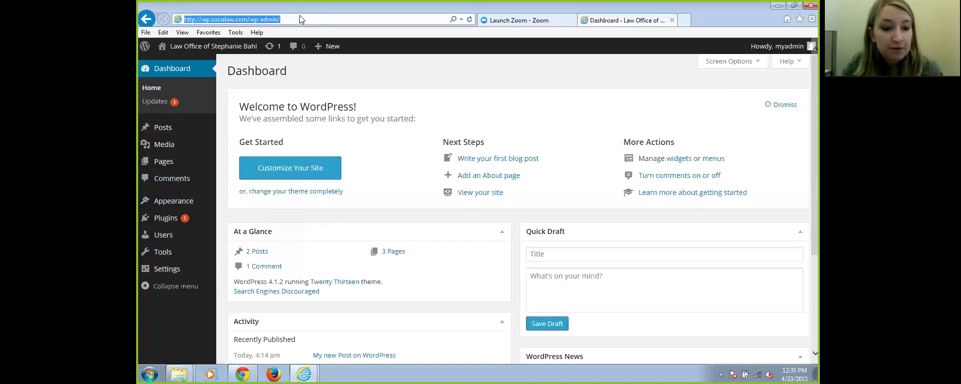
pyautogui.write('wordp')
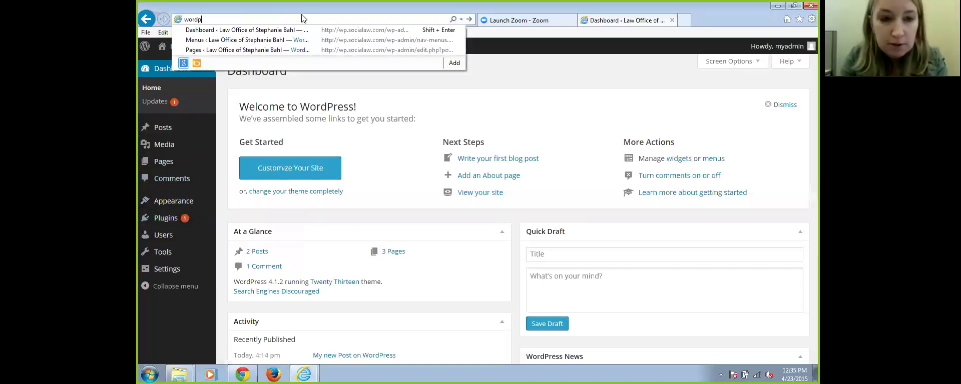
pyautogui.press('BackSpace')
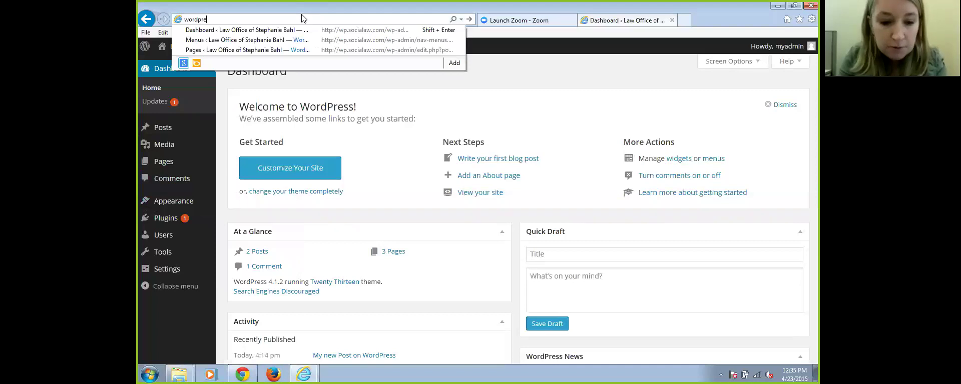
pyautogui.write('press.org')
pyautogui.press('Return')
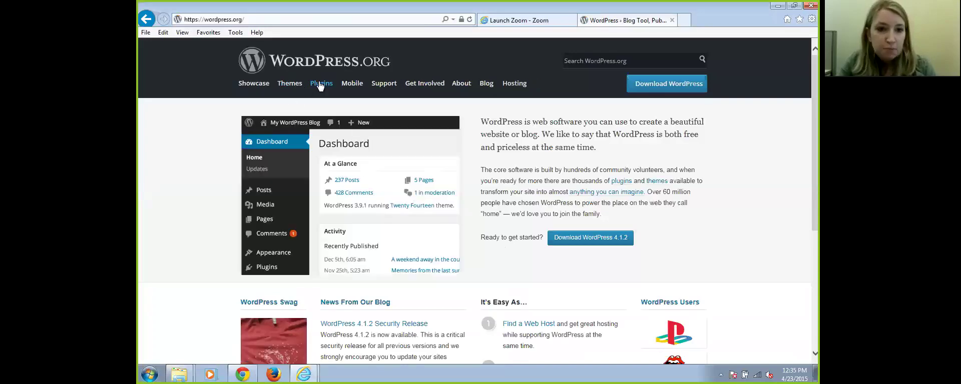
pyautogui.click(286, 85)
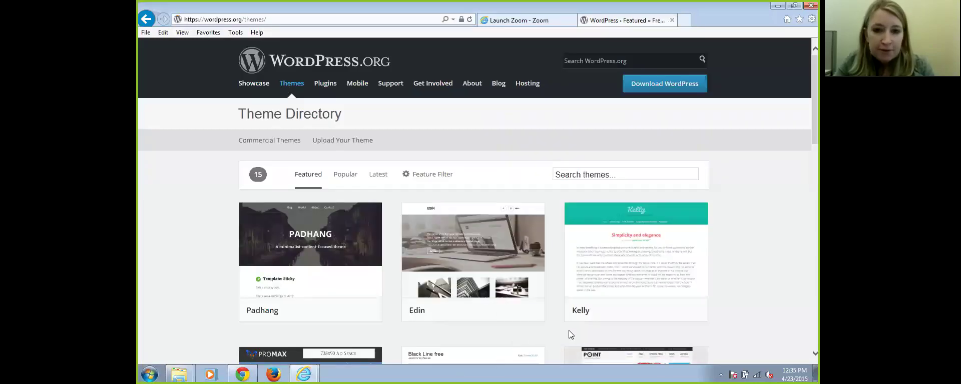
pyautogui.moveTo(509, 259)
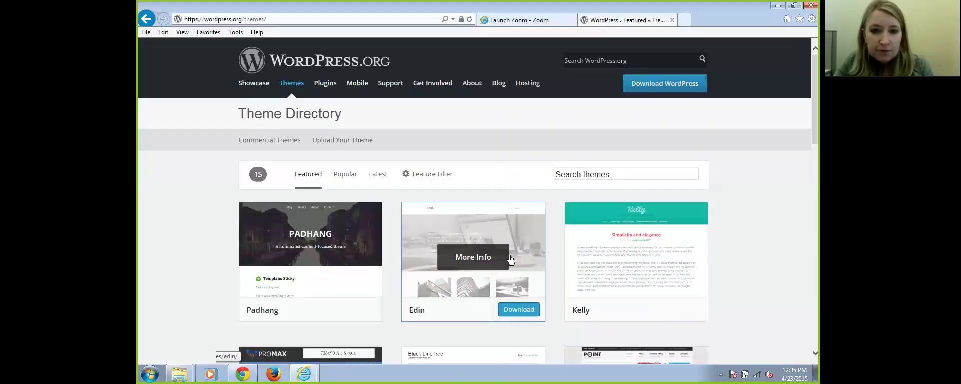
pyautogui.scroll(-2, 300, 276)
pyautogui.scroll(-4, 307, 278)
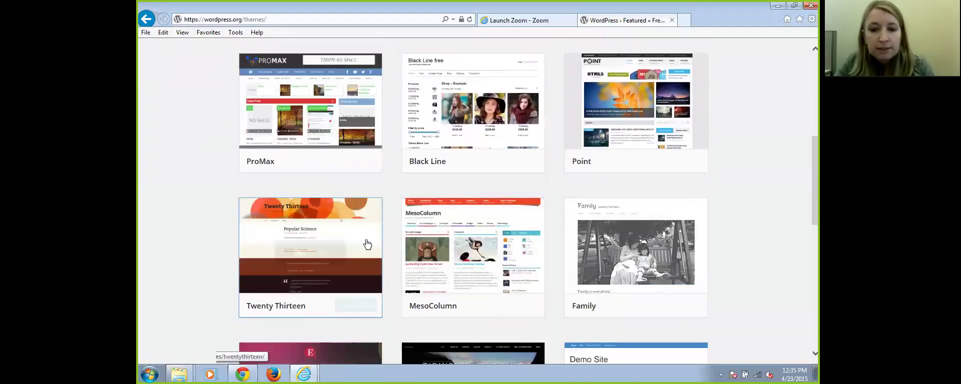
pyautogui.scroll(4, 639, 193)
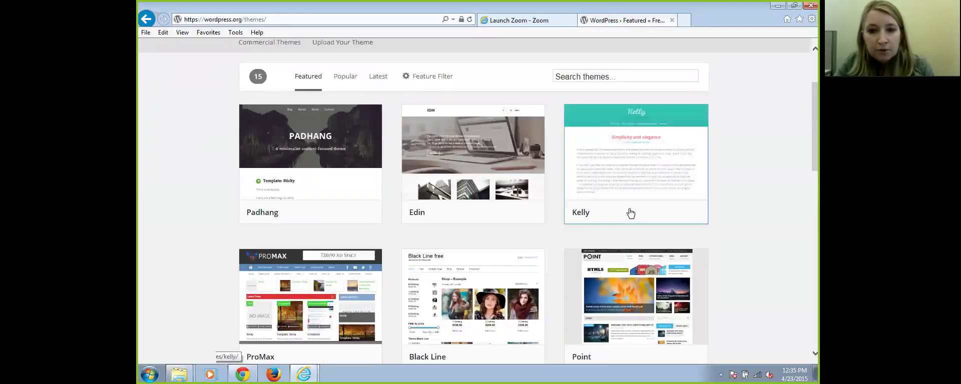
pyautogui.scroll(2, 631, 213)
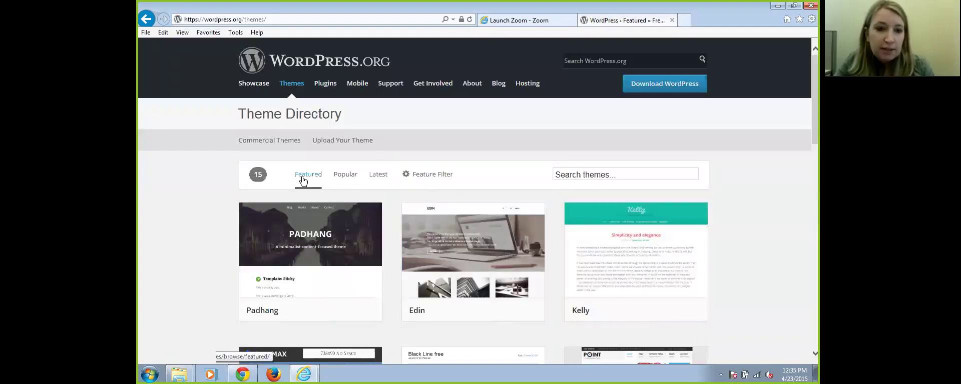
pyautogui.click(353, 180)
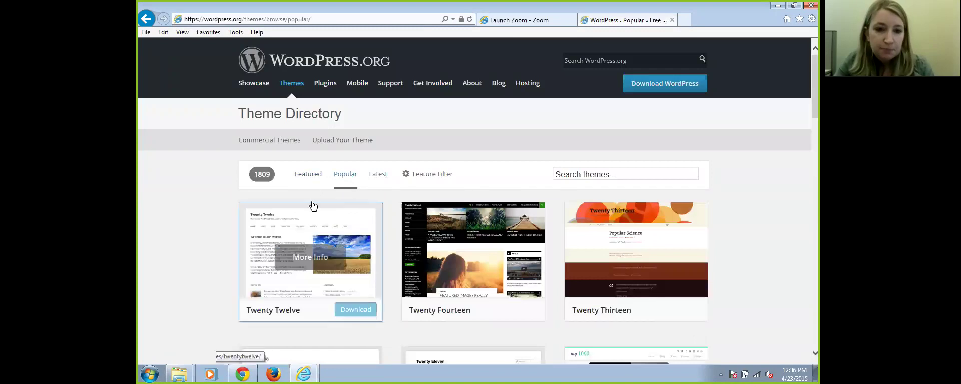
pyautogui.moveTo(617, 238)
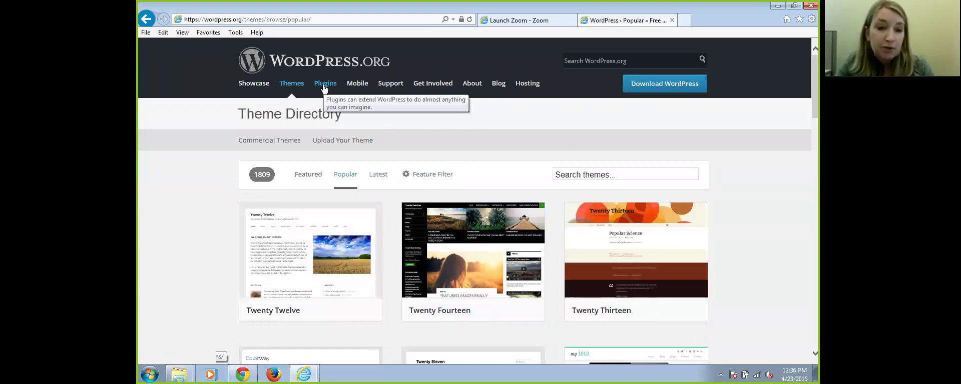
pyautogui.moveTo(352, 285)
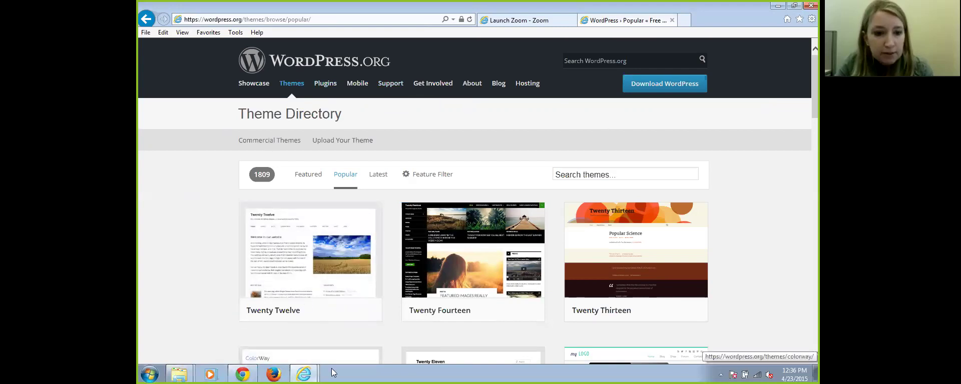
pyautogui.click(306, 374)
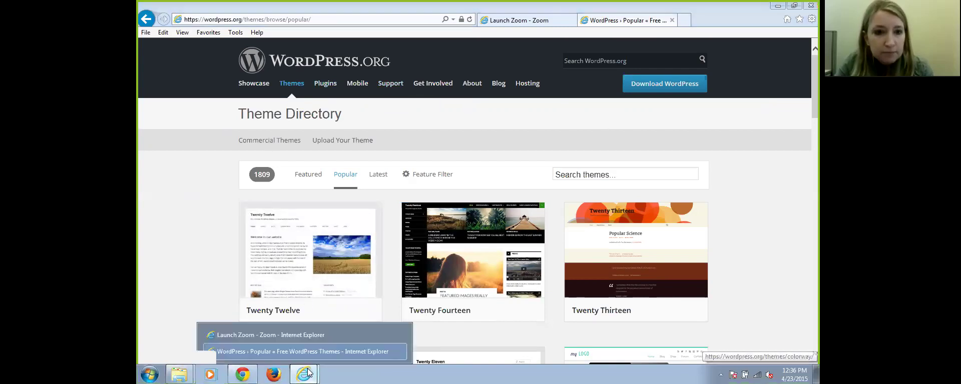
pyautogui.click(259, 352)
pyautogui.click(146, 20)
pyautogui.click(146, 20)
pyautogui.click(146, 20)
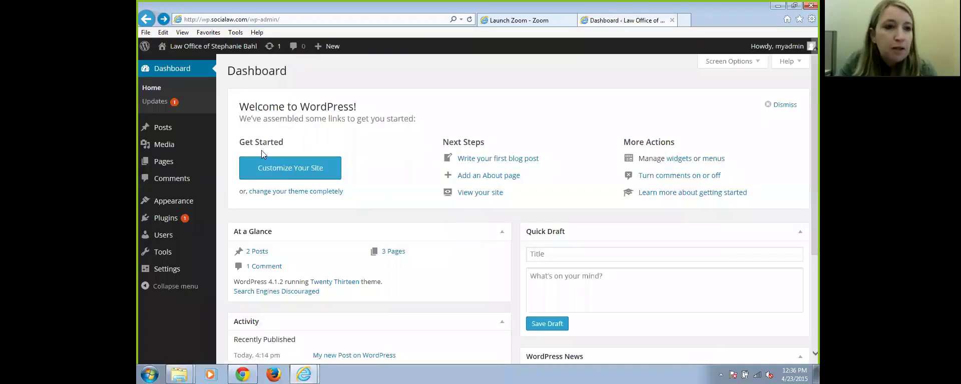
# Browse the installed themes in Appearance > Themes and look at the Add New themes page
pyautogui.moveTo(165, 202)
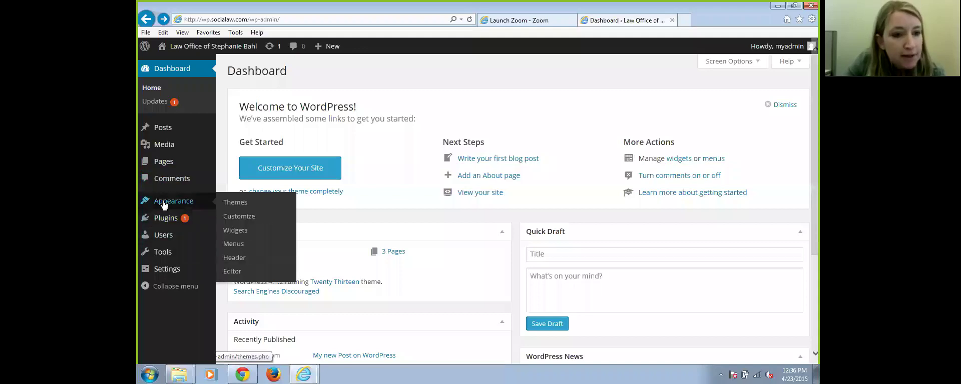
pyautogui.click(242, 206)
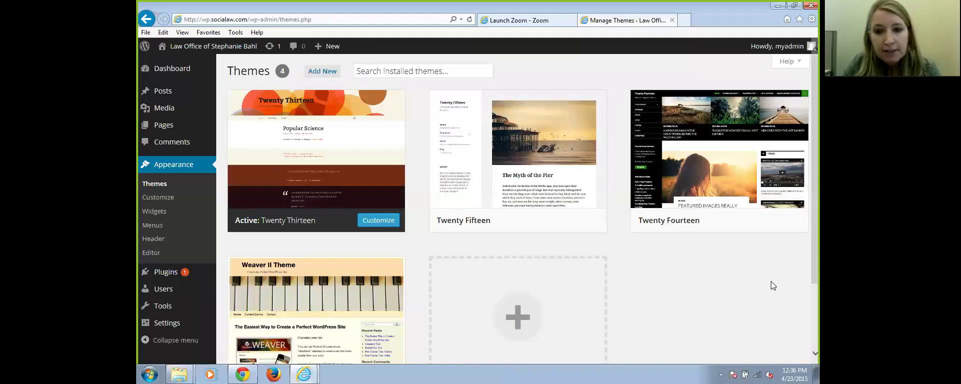
pyautogui.scroll(-2, 774, 283)
pyautogui.scroll(2, 779, 282)
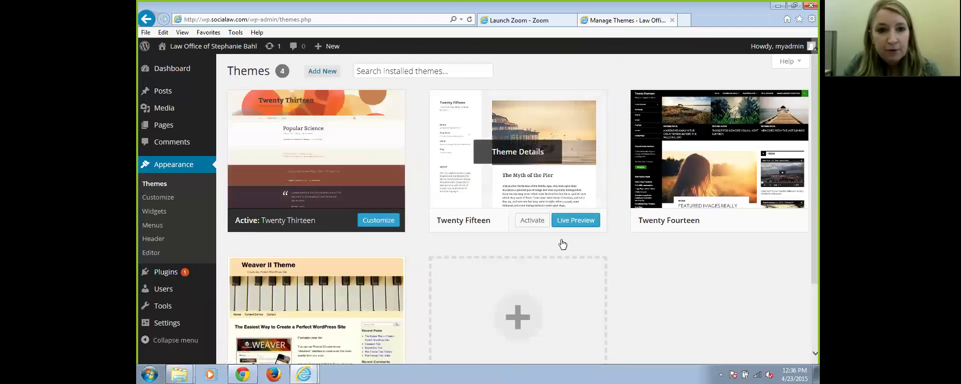
pyautogui.scroll(-2, 712, 290)
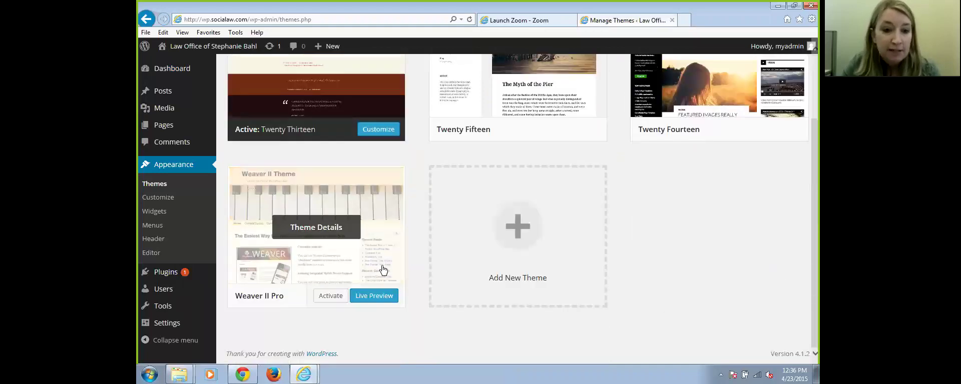
pyautogui.scroll(2, 486, 203)
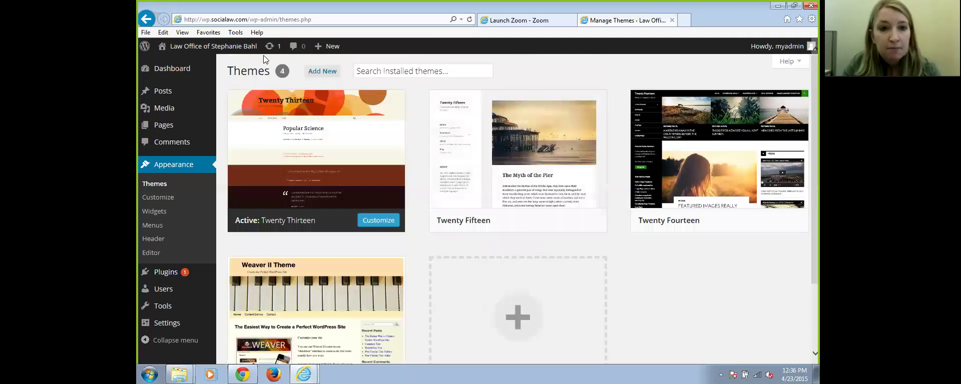
pyautogui.click(326, 71)
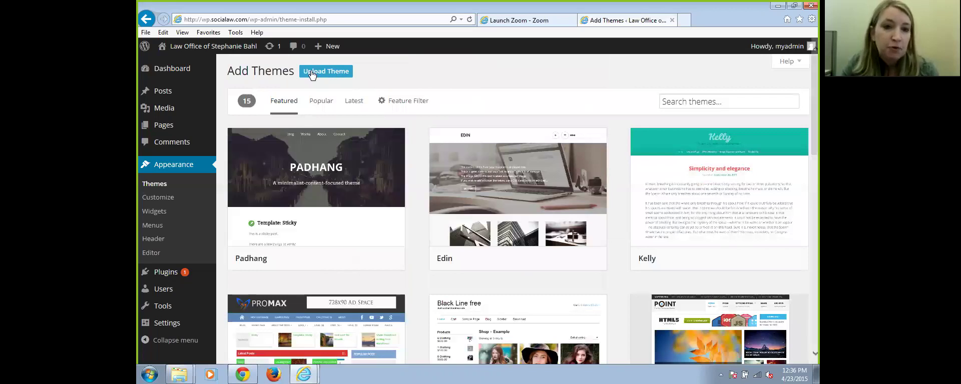
pyautogui.moveTo(355, 203)
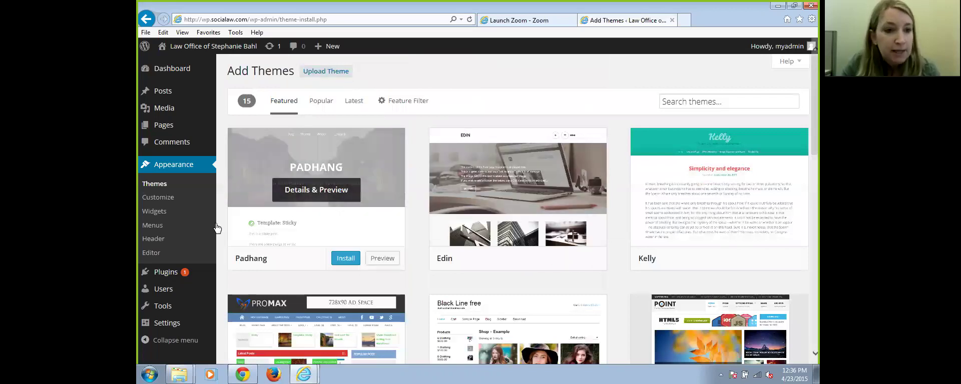
# Return to the installed themes list and activate Weaver II Pro
pyautogui.click(158, 186)
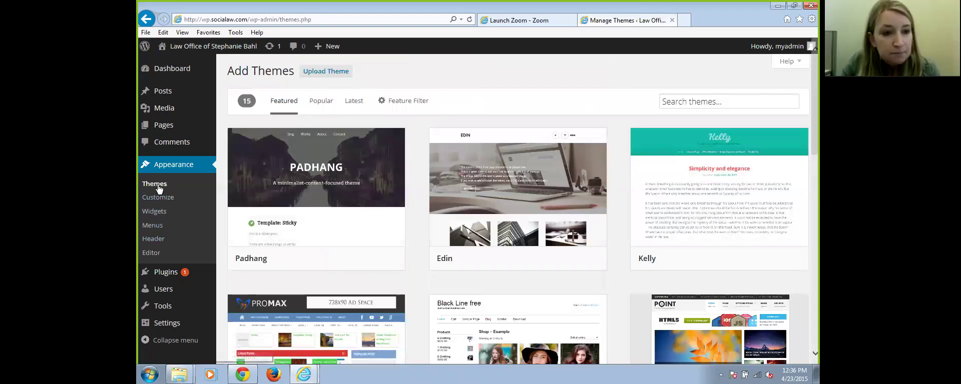
pyautogui.scroll(-3, 704, 237)
pyautogui.moveTo(277, 231)
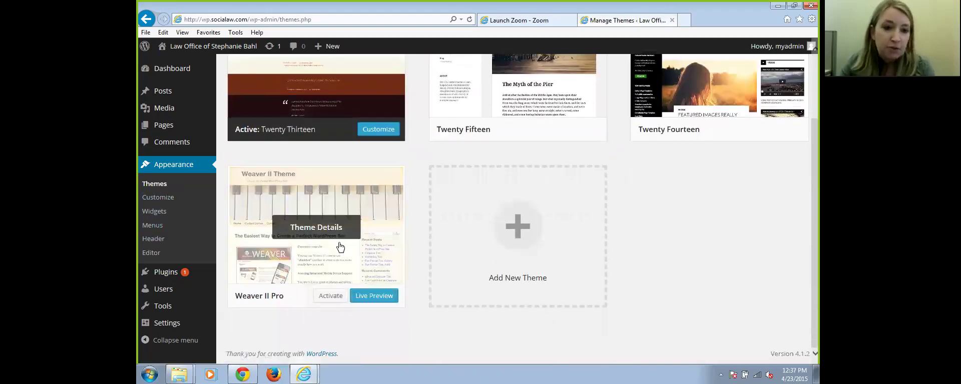
pyautogui.click(324, 296)
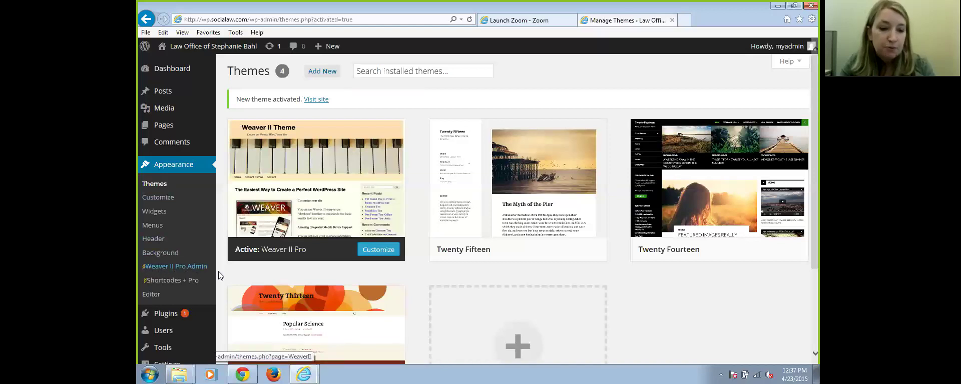
# Preview the public site in Weaver II Pro, then go back to the admin Dashboard
pyautogui.click(200, 49)
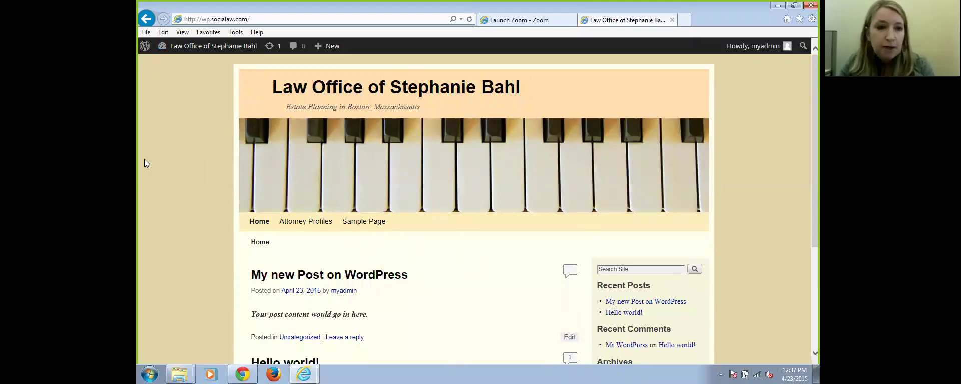
pyautogui.click(201, 50)
pyautogui.moveTo(176, 219)
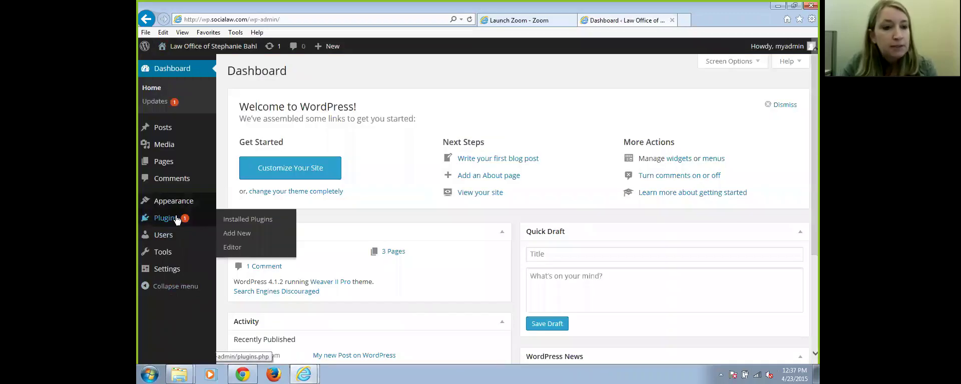
pyautogui.moveTo(162, 200)
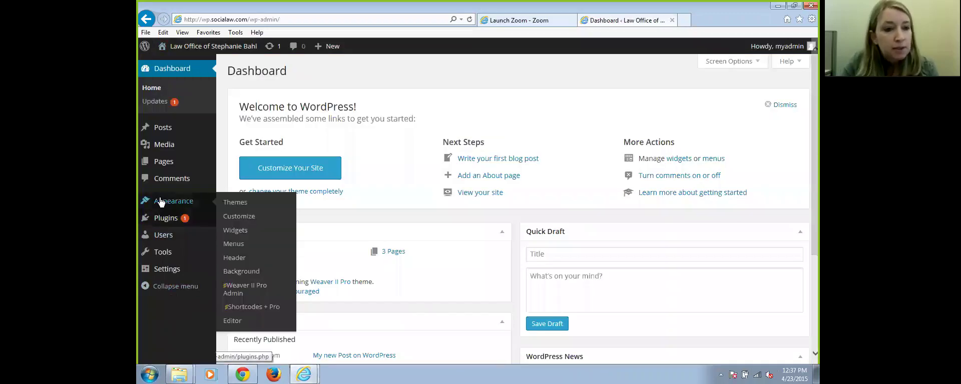
# Open the Weaver II Pro Admin options and scroll through the predefined subthemes list
pyautogui.click(239, 292)
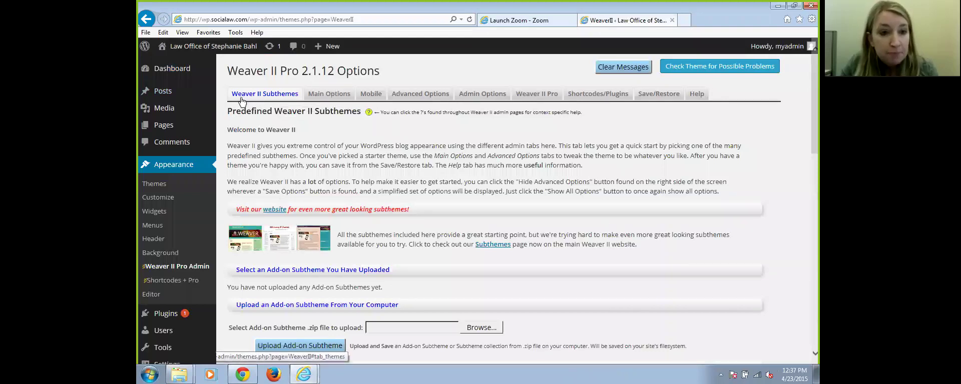
pyautogui.scroll(-10, 322, 150)
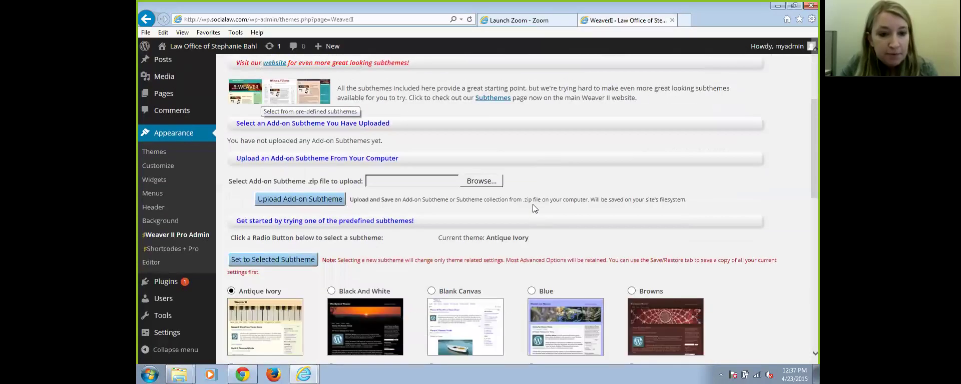
pyautogui.scroll(-4, 556, 281)
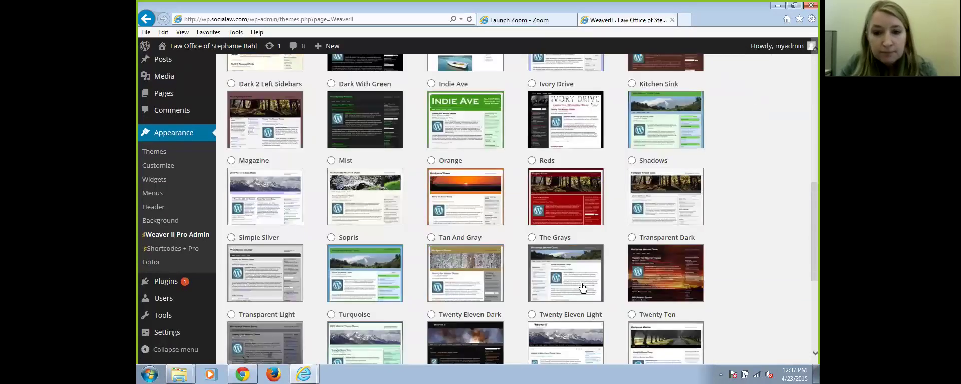
pyautogui.scroll(5, 488, 275)
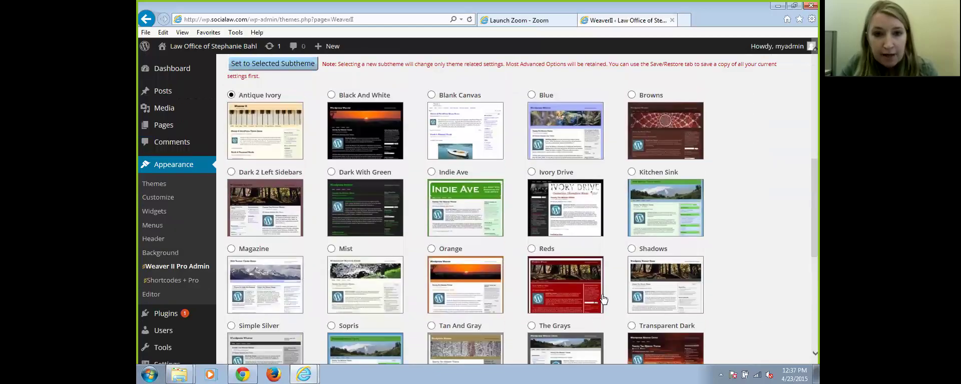
pyautogui.scroll(-2, 603, 299)
pyautogui.scroll(2, 602, 294)
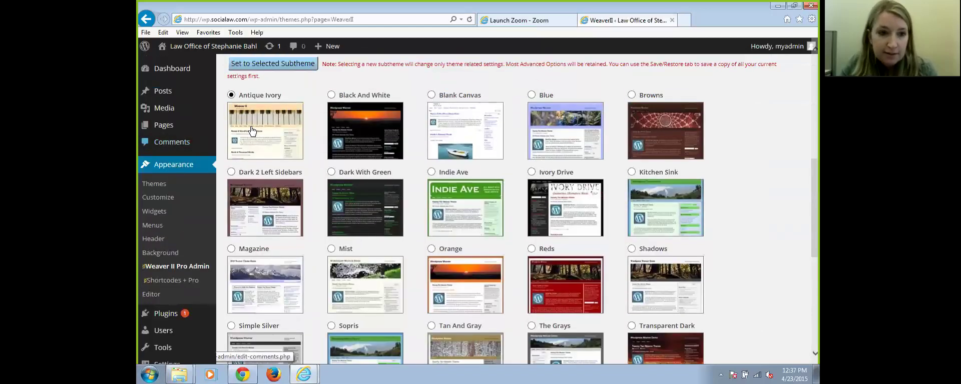
pyautogui.scroll(-4, 716, 315)
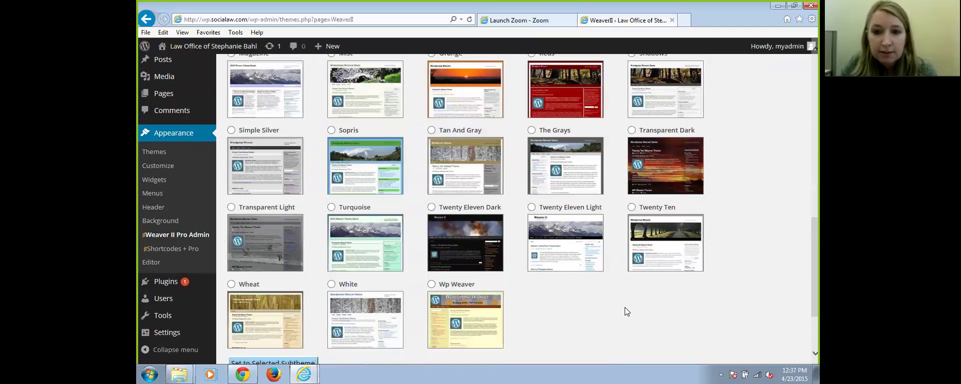
pyautogui.scroll(4, 625, 307)
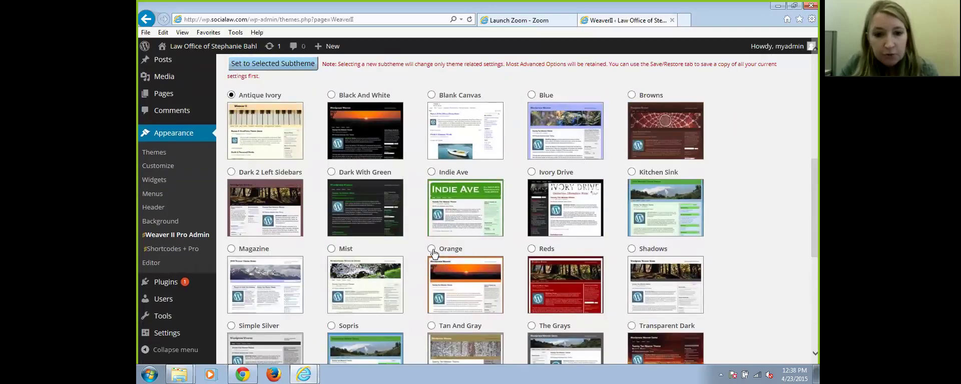
# Select the Orange subtheme as a candidate
pyautogui.click(431, 249)
pyautogui.scroll(-6, 802, 264)
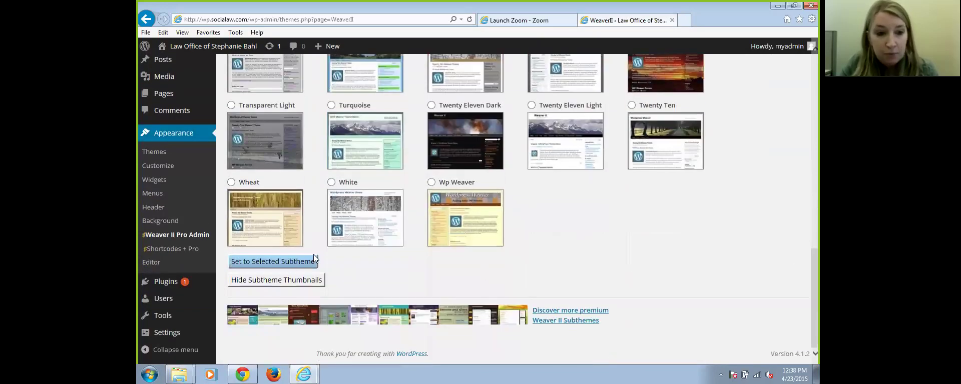
pyautogui.scroll(11, 664, 266)
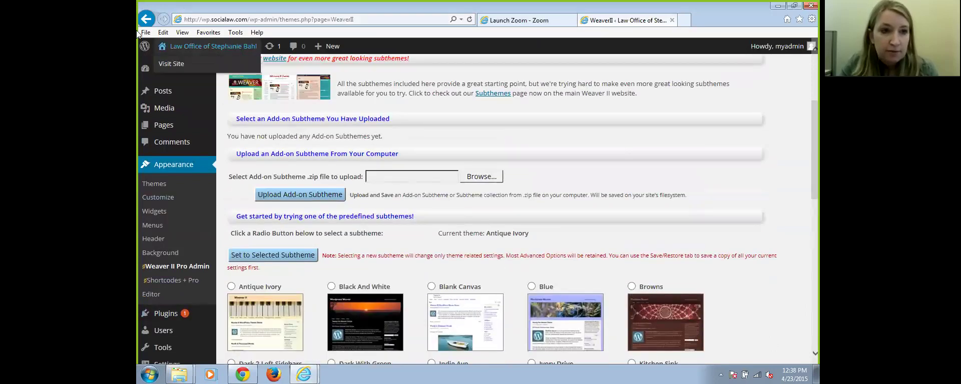
pyautogui.scroll(3, 642, 311)
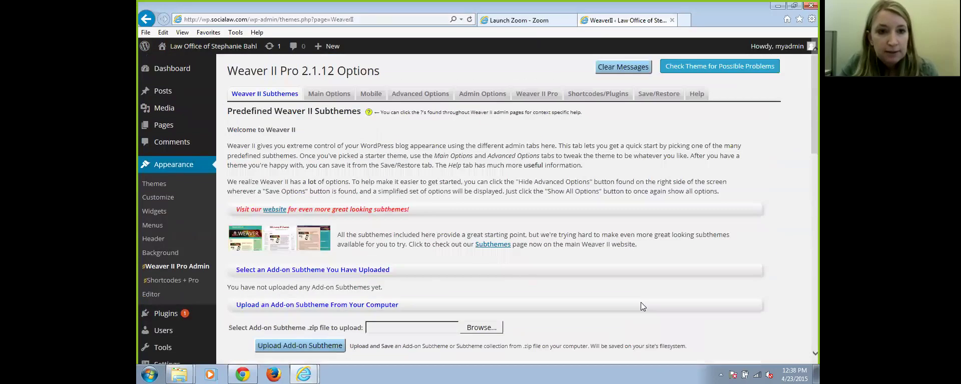
# In Main Options, change the Outside BG colour from #E3D5A7 to light green #C5E3C9
pyautogui.click(319, 95)
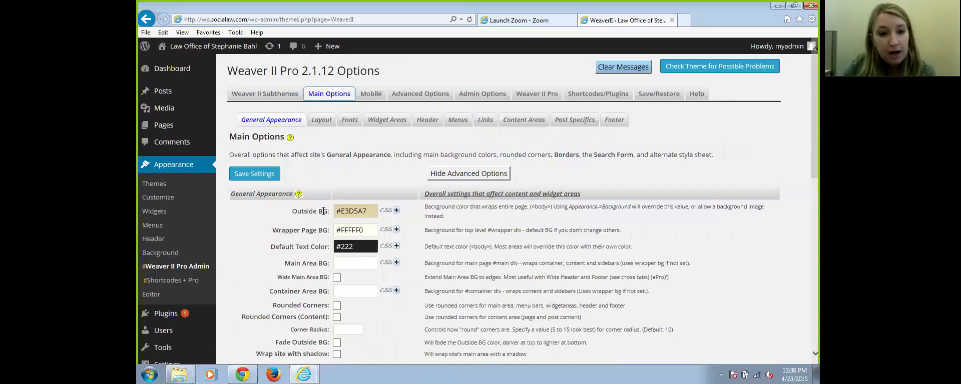
pyautogui.click(342, 212)
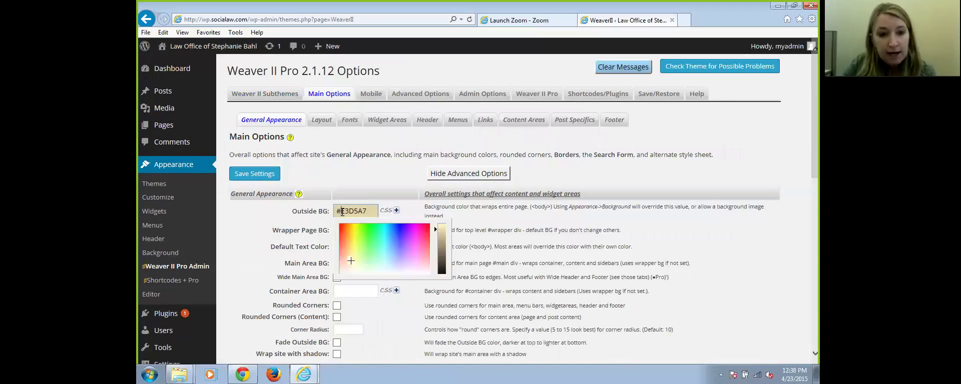
pyautogui.click(382, 232)
pyautogui.click(346, 259)
pyautogui.moveTo(351, 244)
pyautogui.mouseDown()
pyautogui.moveTo(415, 252)
pyautogui.moveTo(371, 267)
pyautogui.mouseUp()
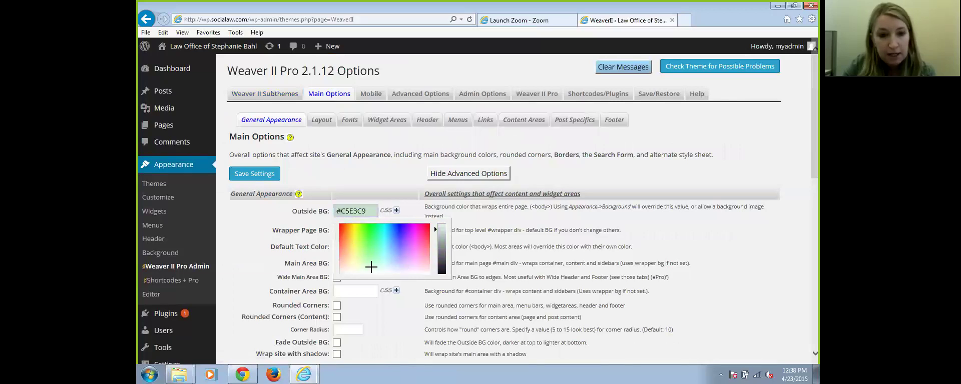
pyautogui.click(417, 207)
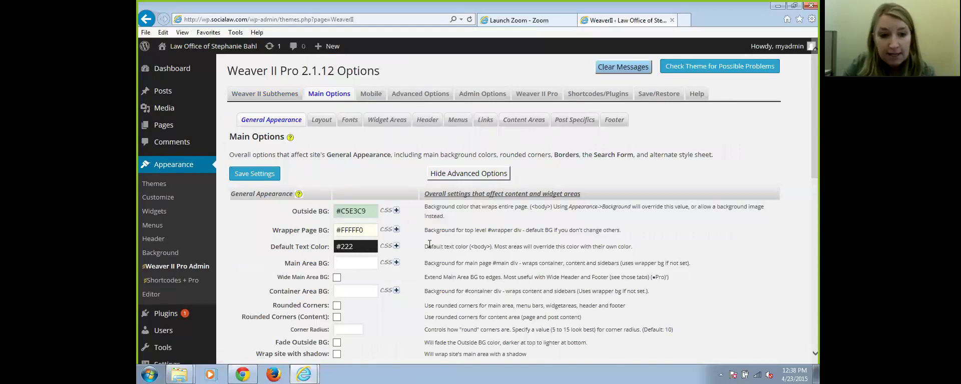
pyautogui.scroll(-3, 495, 275)
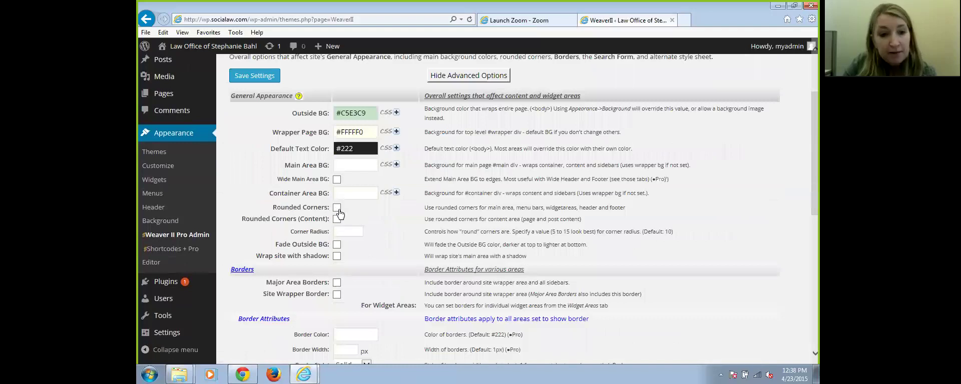
pyautogui.scroll(-5, 440, 233)
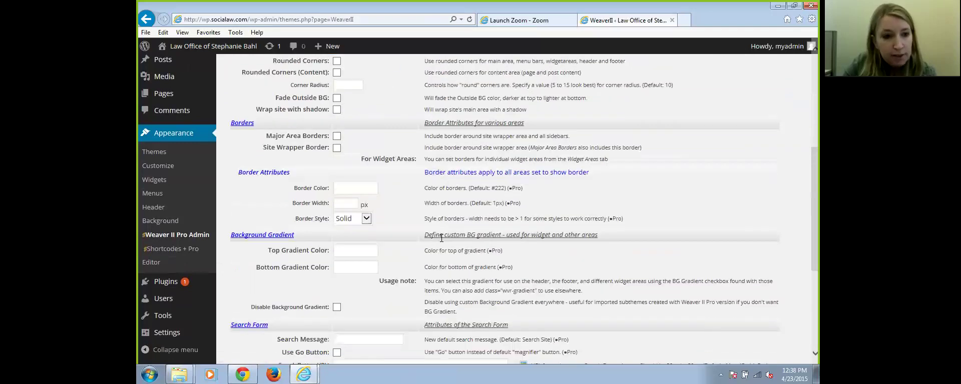
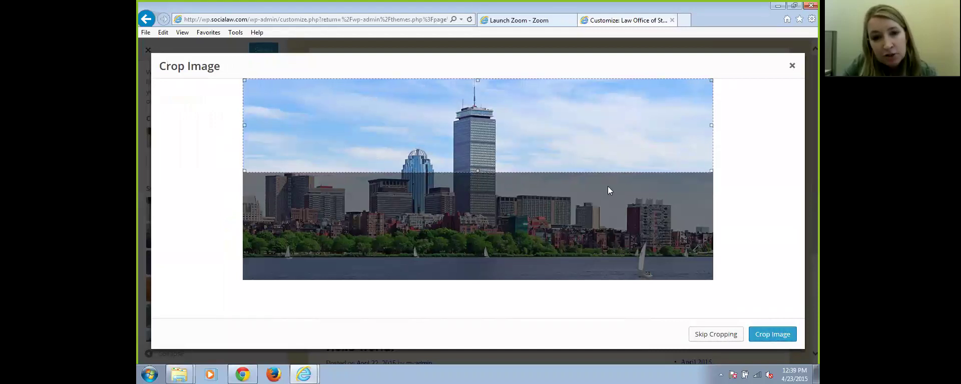
# Skip cropping the skyline image, then leave the Customizer without saving
pyautogui.click(717, 336)
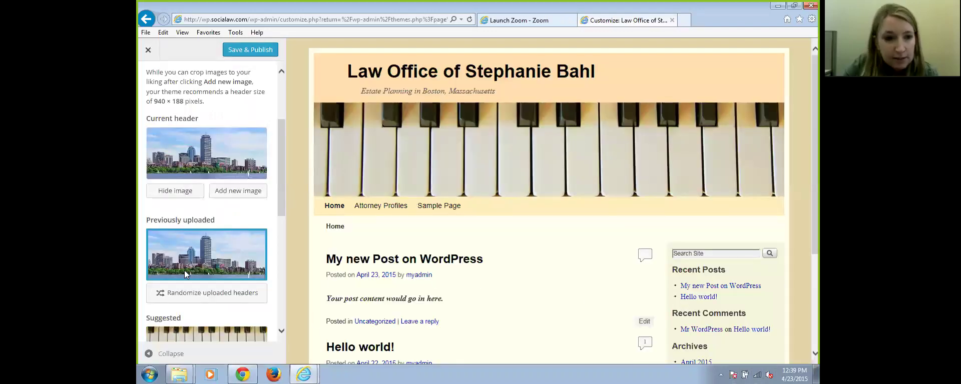
pyautogui.click(148, 49)
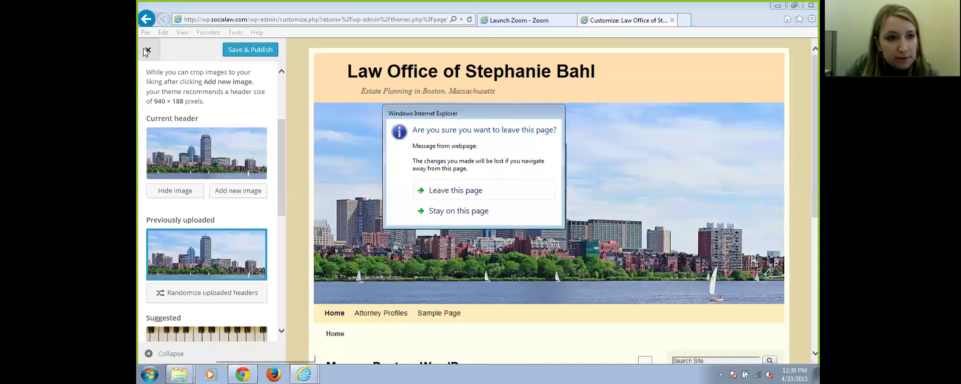
pyautogui.click(440, 192)
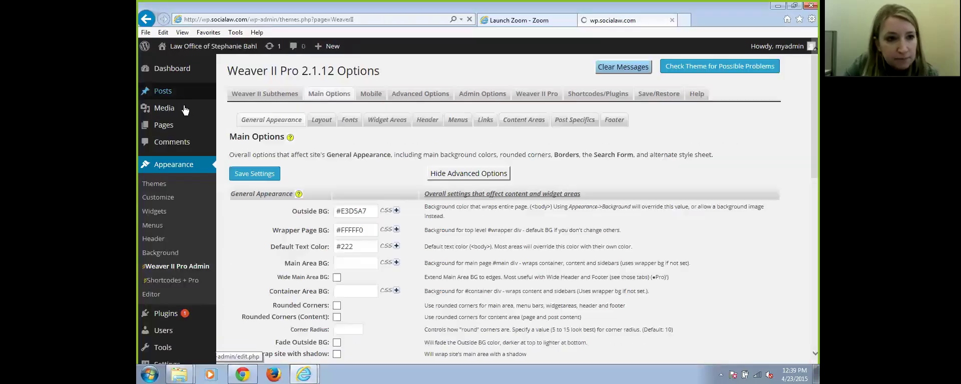
# Check the 940 × 403 skyline photo's details in the Media Library, then close them
pyautogui.click(163, 109)
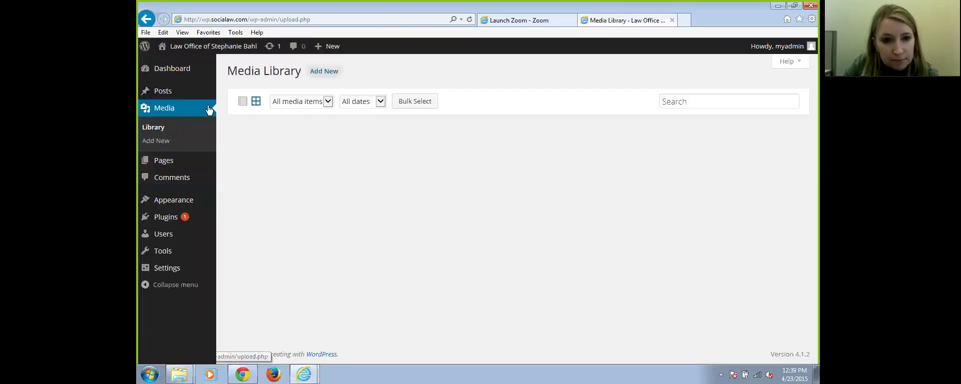
pyautogui.click(558, 182)
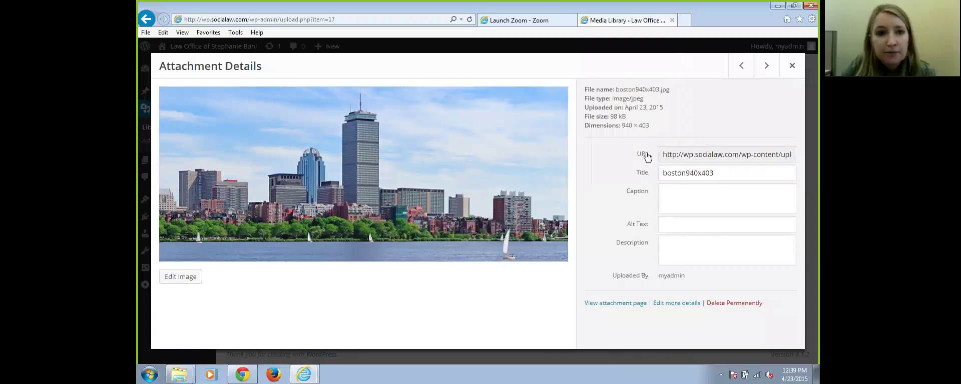
pyautogui.click(146, 19)
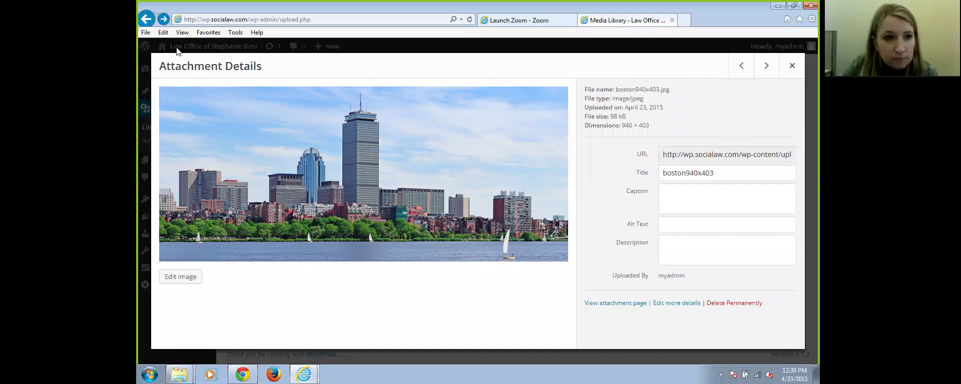
pyautogui.press('Escape')
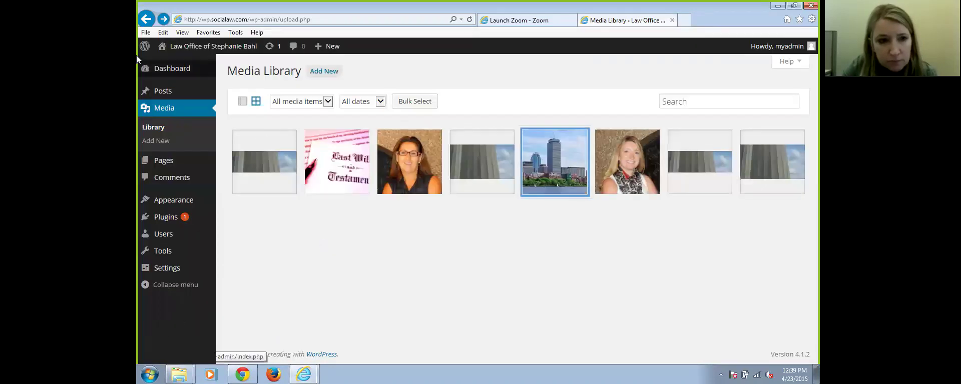
pyautogui.moveTo(180, 200)
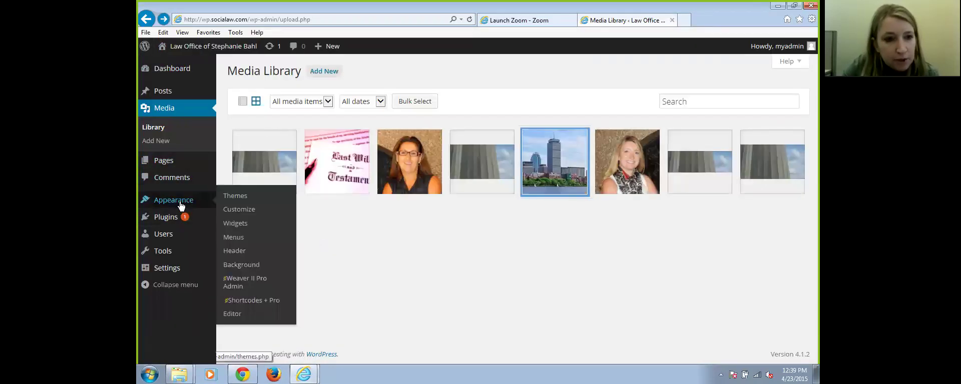
# In Weaver II Header options, change the suggested header image height from 188 to 403 and save
pyautogui.click(284, 283)
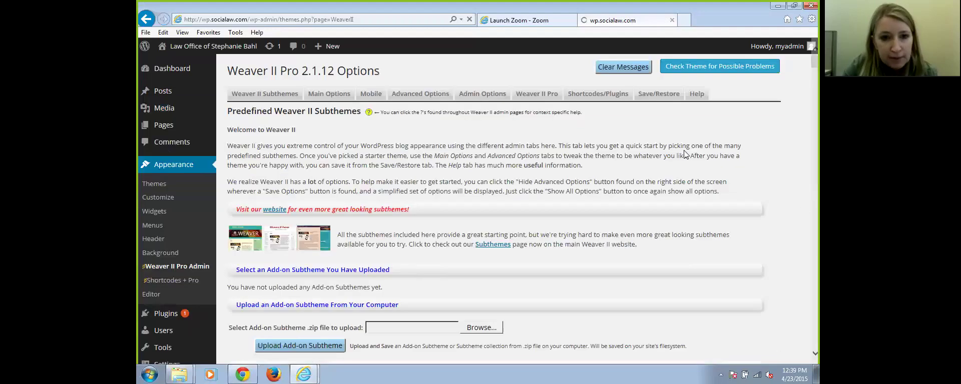
pyautogui.click(427, 120)
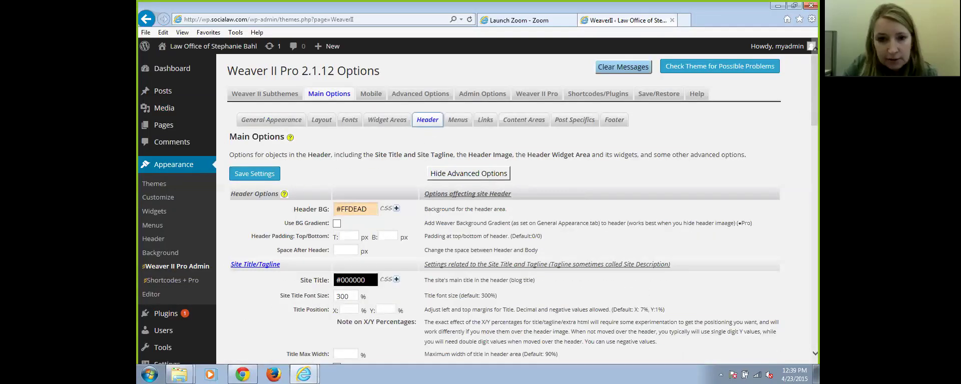
pyautogui.scroll(-10, 521, 210)
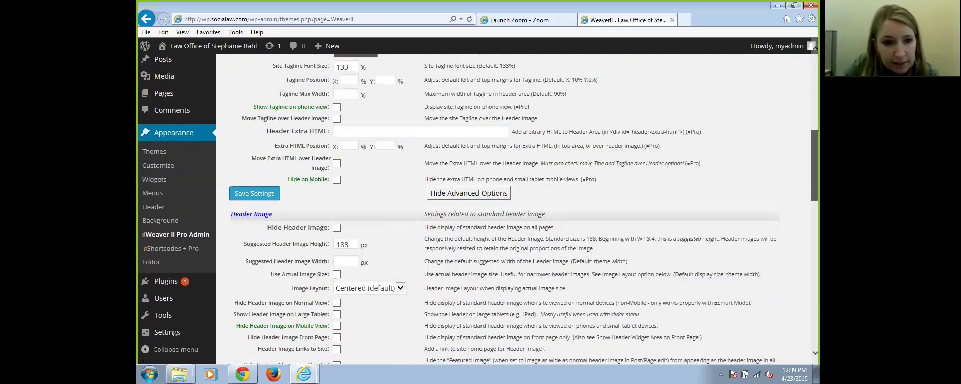
pyautogui.scroll(-1, 450, 350)
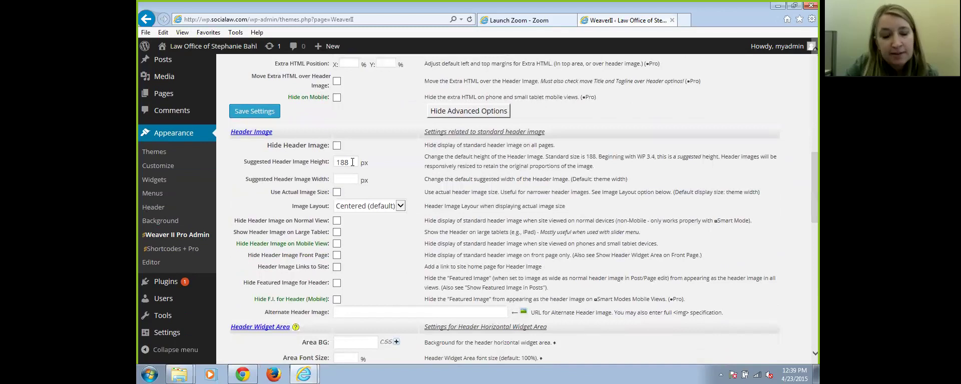
pyautogui.moveTo(352, 162); pyautogui.dragTo(322, 161)
pyautogui.write('403')
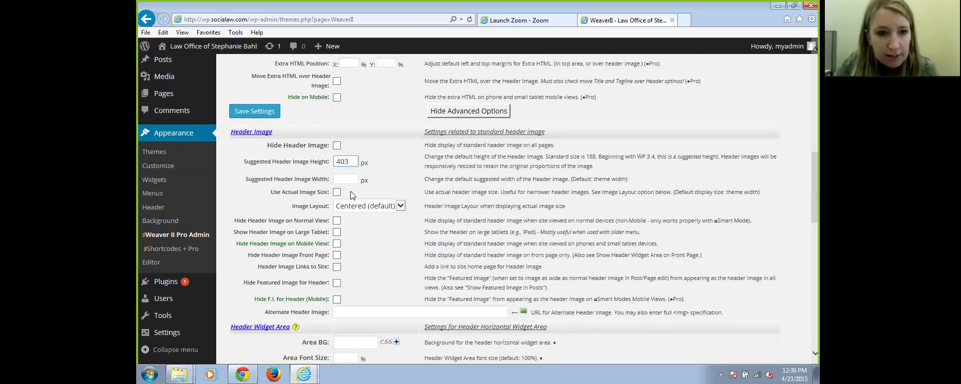
pyautogui.click(255, 112)
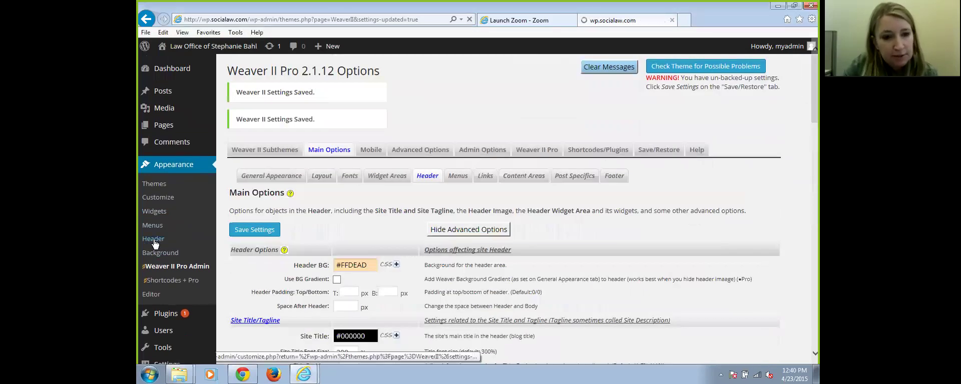
# Publish the previously uploaded Boston skyline as the header image, then close the Customizer
pyautogui.click(153, 239)
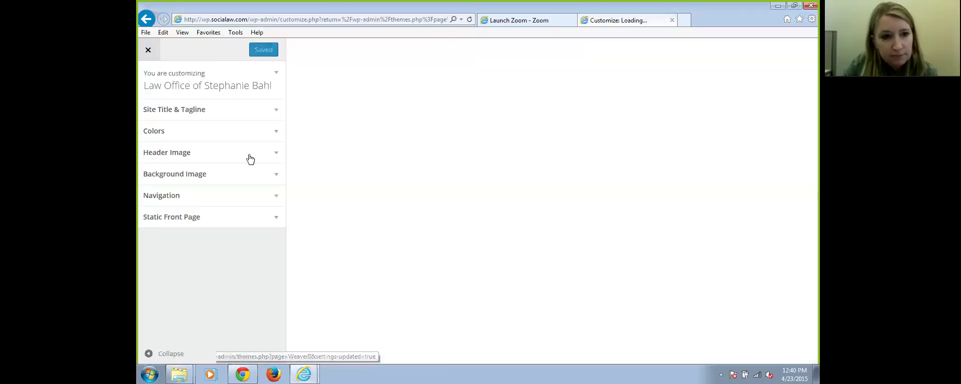
pyautogui.click(251, 159)
pyautogui.scroll(-3, 260, 210)
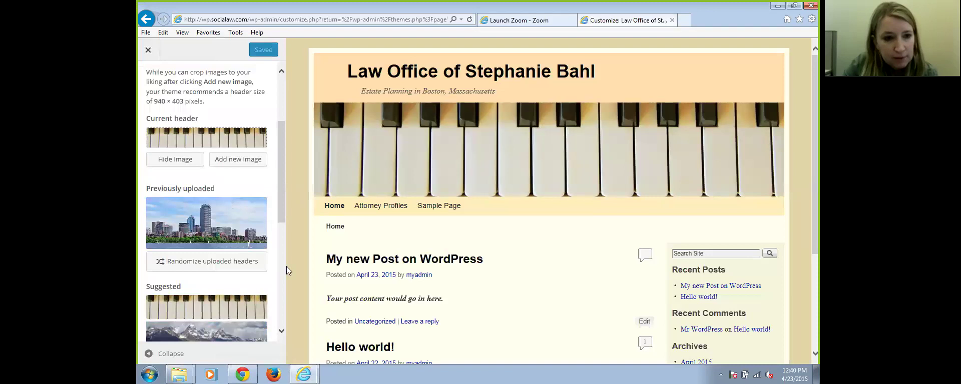
pyautogui.click(221, 222)
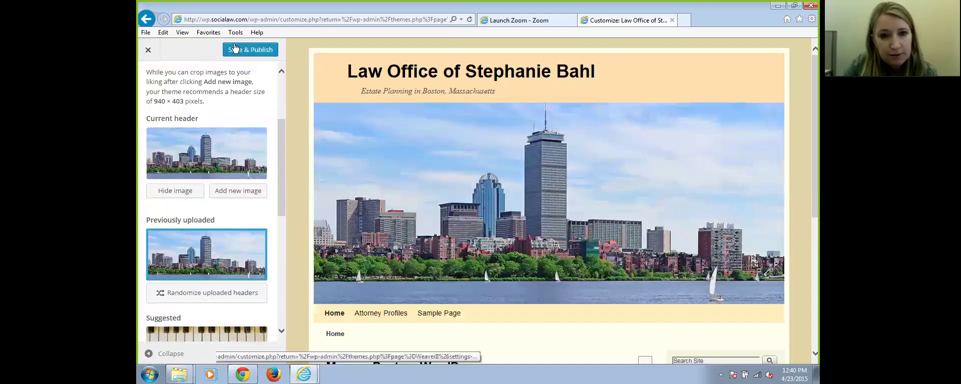
pyautogui.click(245, 51)
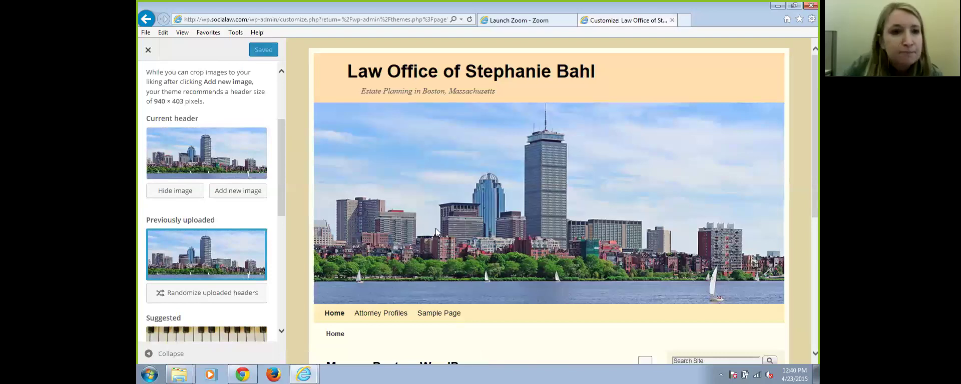
pyautogui.click(145, 51)
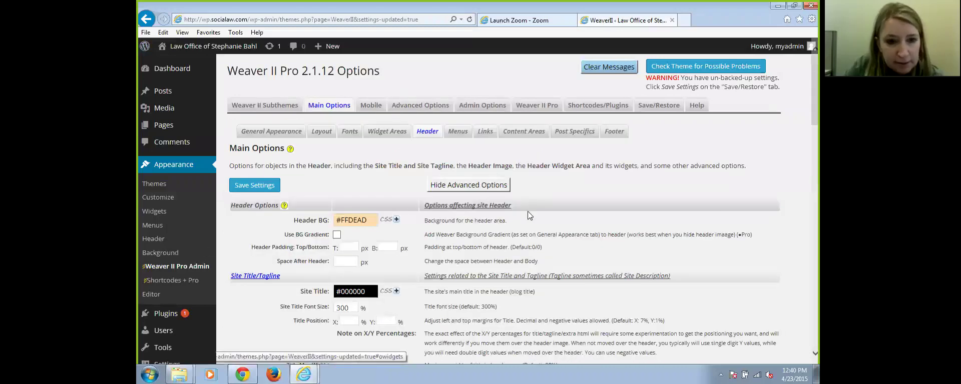
# Save Move Title over Header Image in Weaver II header options and view the live site
pyautogui.scroll(-2, 527, 211)
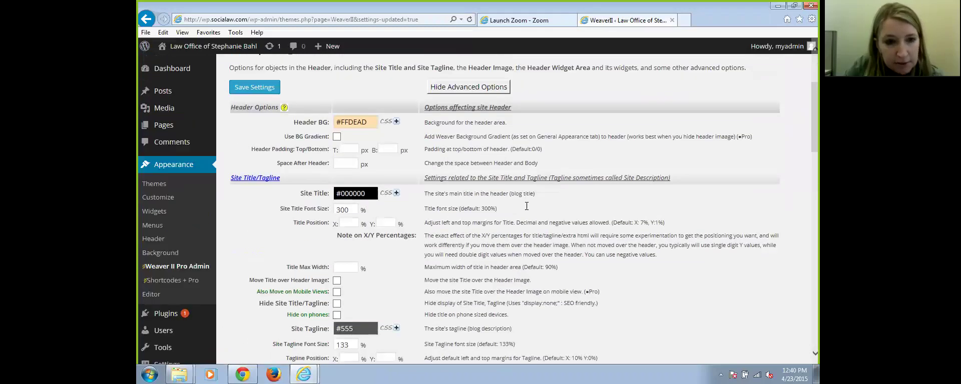
pyautogui.scroll(-2, 526, 207)
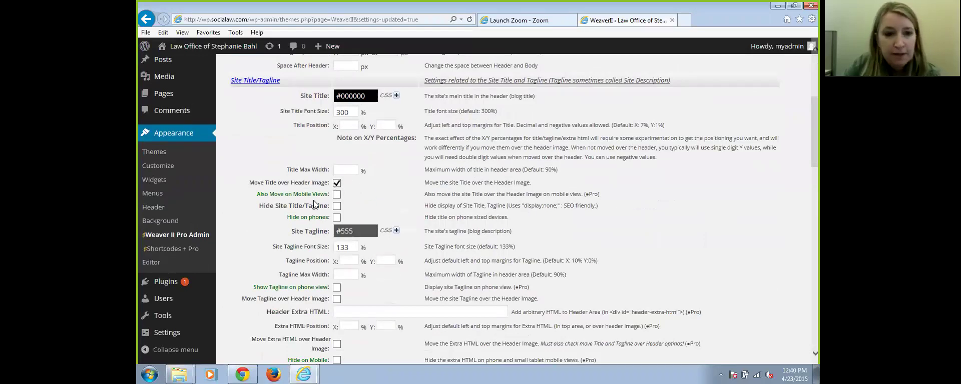
pyautogui.scroll(4, 445, 193)
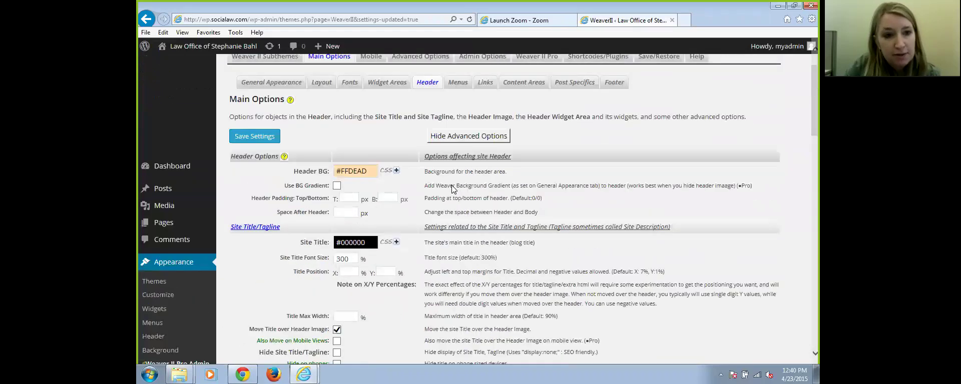
pyautogui.click(250, 190)
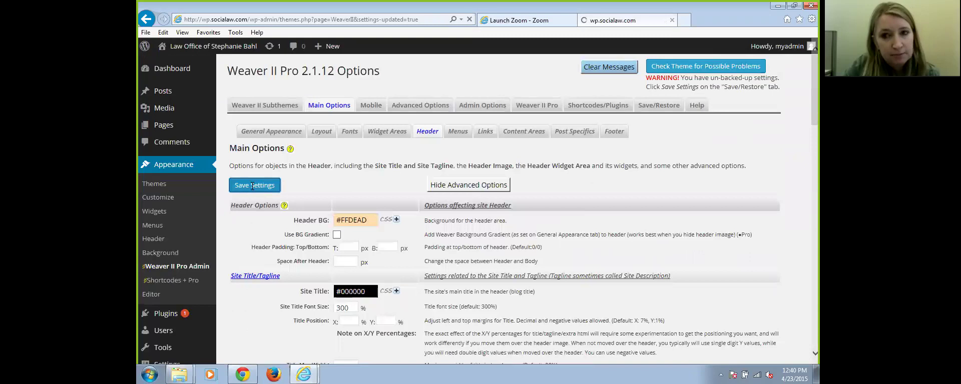
pyautogui.moveTo(220, 47)
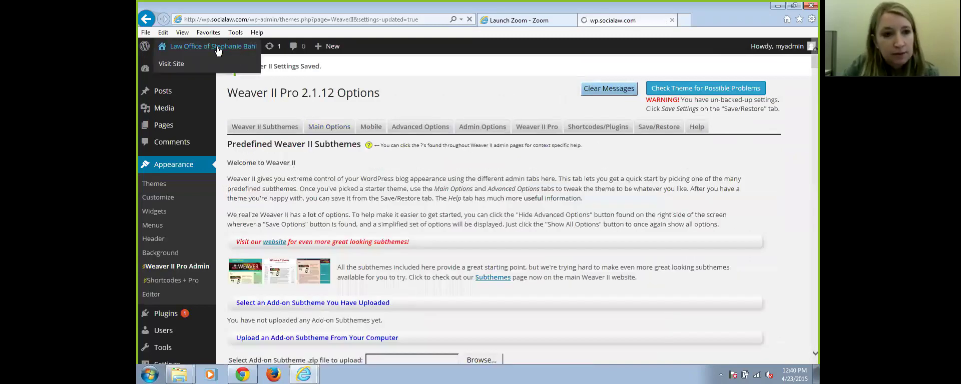
pyautogui.click(217, 47)
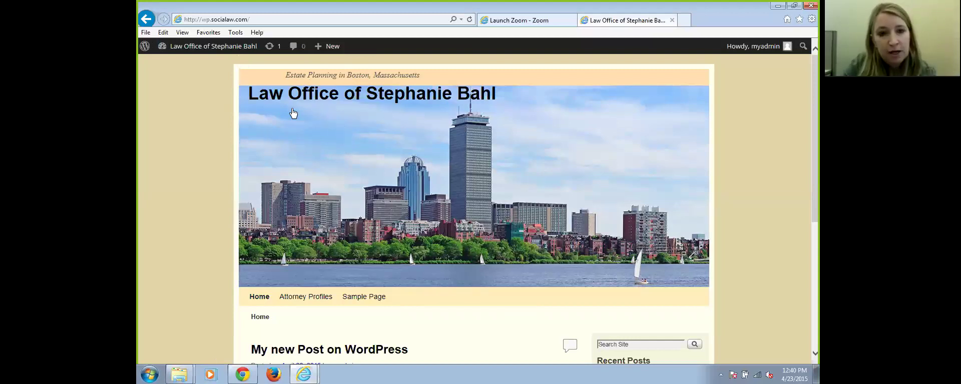
# Go from the Dashboard back to Weaver II Pro Admin's Header options
pyautogui.click(200, 47)
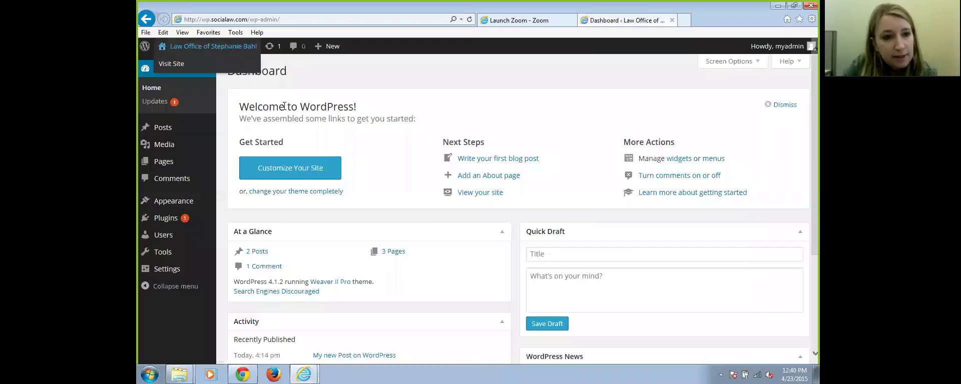
pyautogui.moveTo(176, 204)
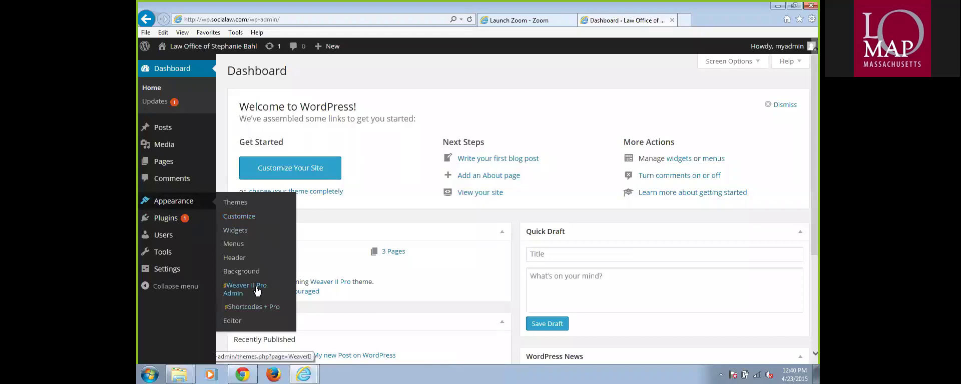
pyautogui.click(256, 289)
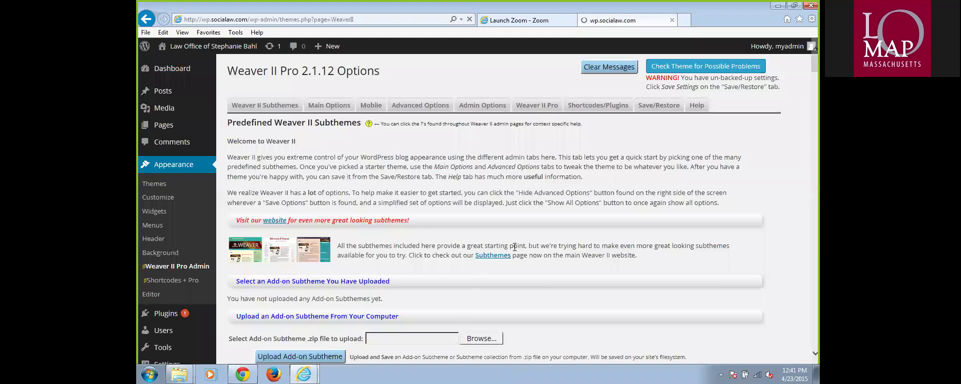
pyautogui.scroll(-3, 626, 209)
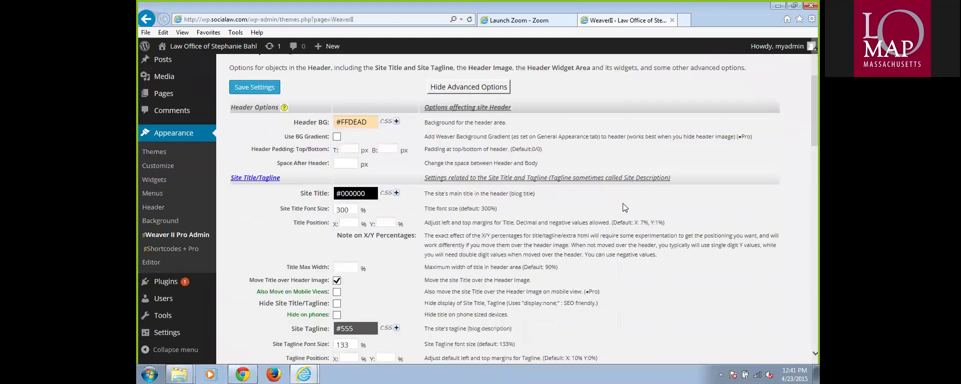
pyautogui.scroll(2, 622, 204)
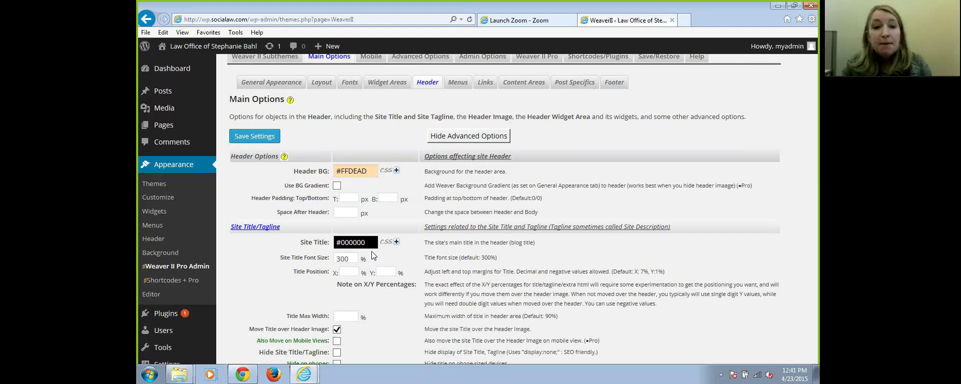
pyautogui.scroll(2, 433, 362)
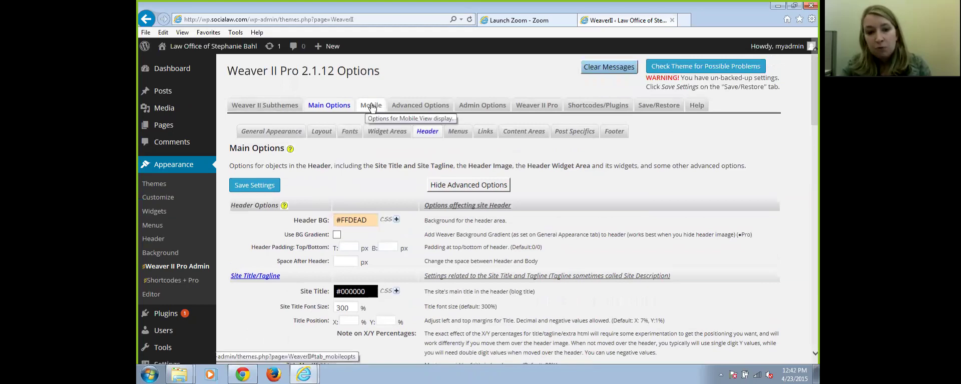
pyautogui.click(371, 106)
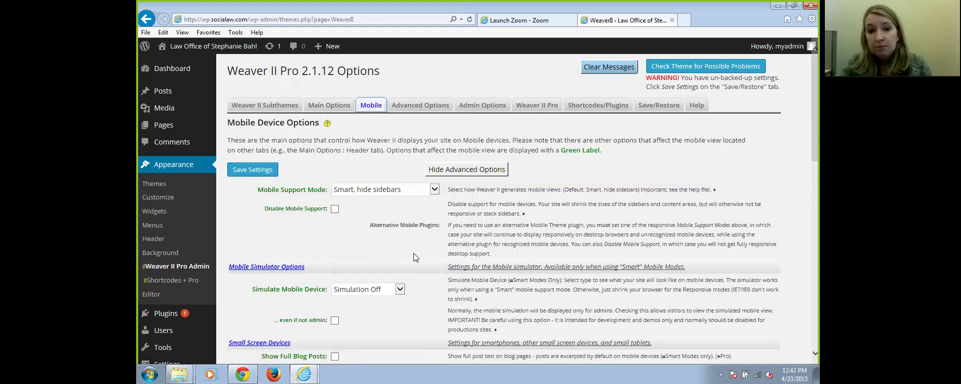
pyautogui.scroll(-3, 396, 235)
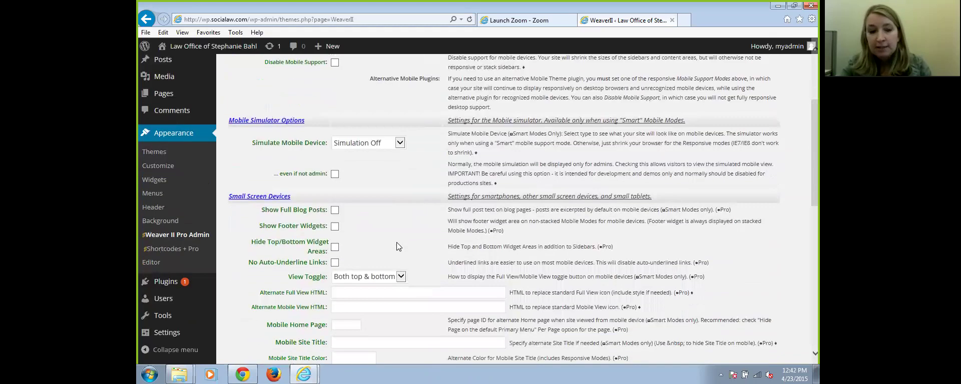
pyautogui.scroll(3, 394, 247)
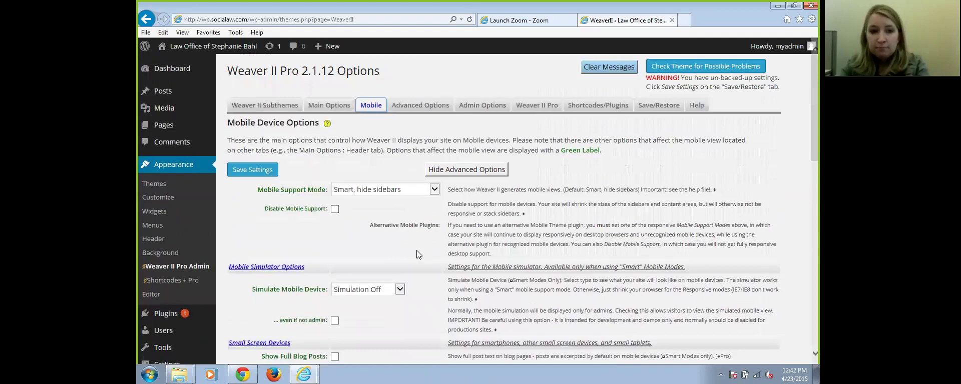
pyautogui.scroll(-2, 416, 250)
pyautogui.scroll(-5, 416, 251)
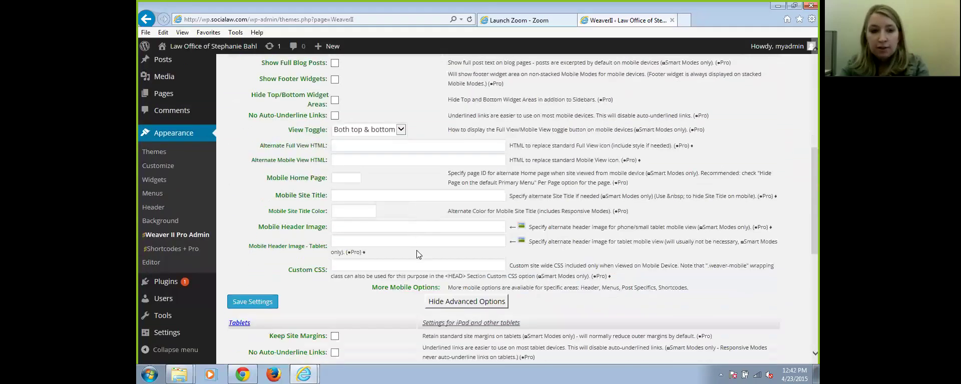
pyautogui.scroll(7, 416, 250)
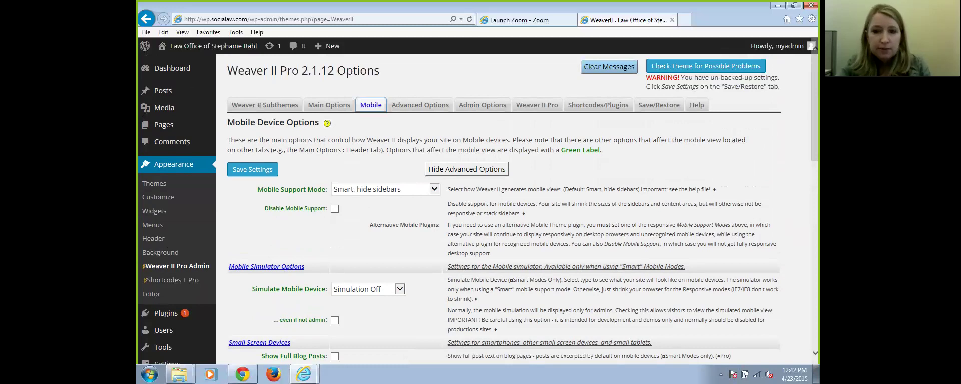
pyautogui.scroll(-2, 488, 225)
pyautogui.scroll(2, 488, 225)
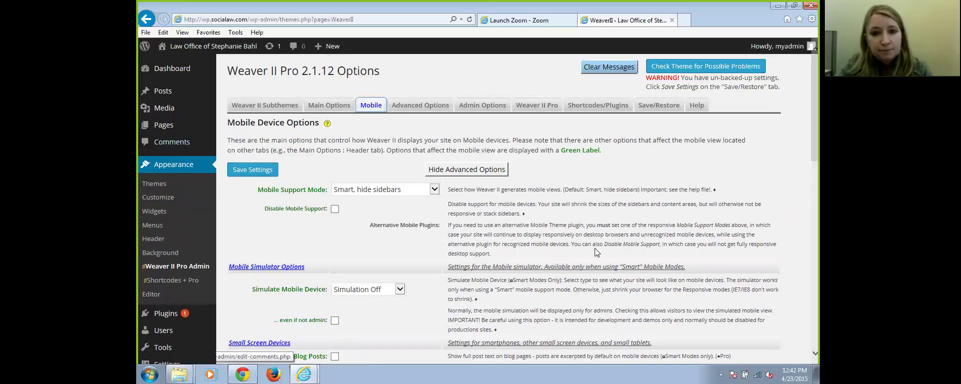
pyautogui.scroll(-2, 662, 247)
pyautogui.scroll(2, 669, 226)
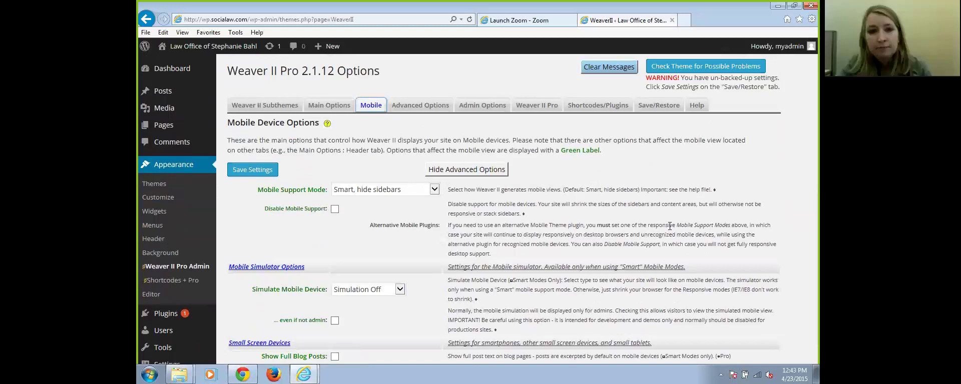
pyautogui.scroll(-3, 465, 194)
pyautogui.scroll(-2, 465, 194)
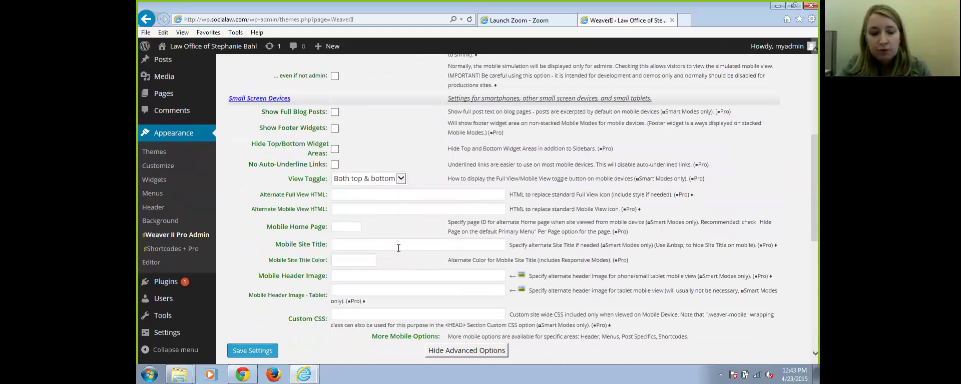
pyautogui.scroll(-3, 395, 225)
pyautogui.scroll(2, 392, 203)
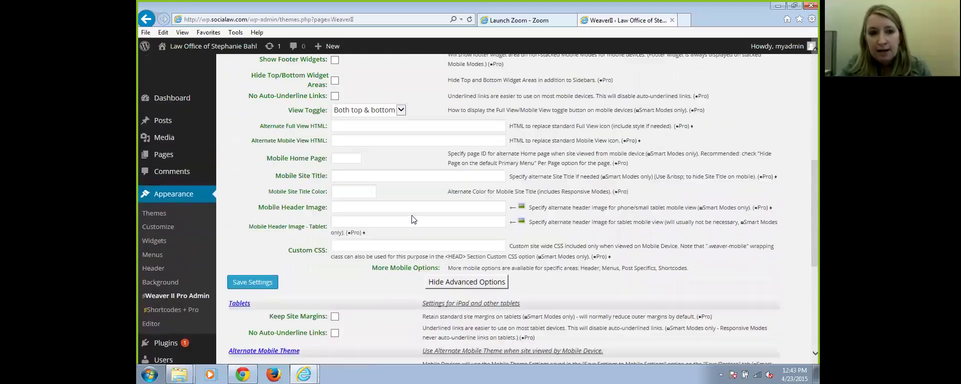
pyautogui.scroll(5, 411, 220)
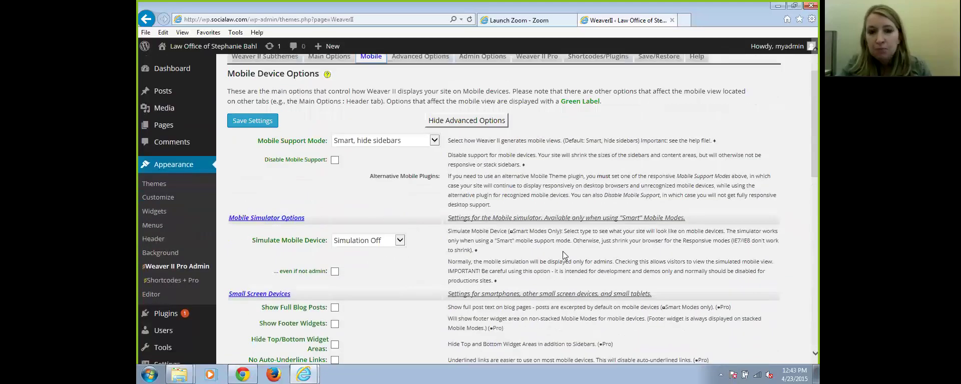
pyautogui.scroll(1, 564, 255)
pyautogui.scroll(-1, 461, 217)
pyautogui.scroll(1, 499, 210)
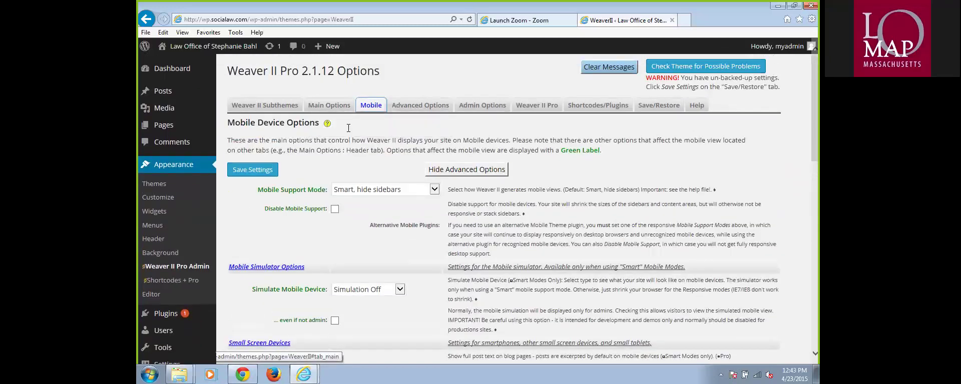
pyautogui.click(194, 271)
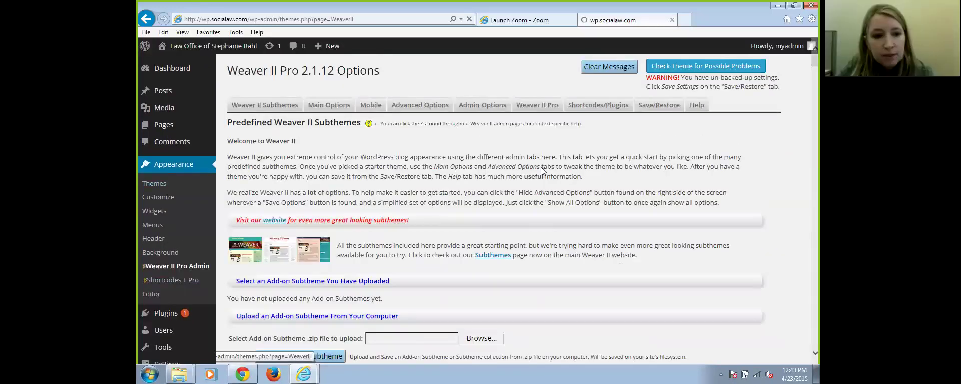
# Switch to Main Options and scroll through the header background, site title and tagline settings
pyautogui.click(322, 105)
pyautogui.scroll(-3, 408, 206)
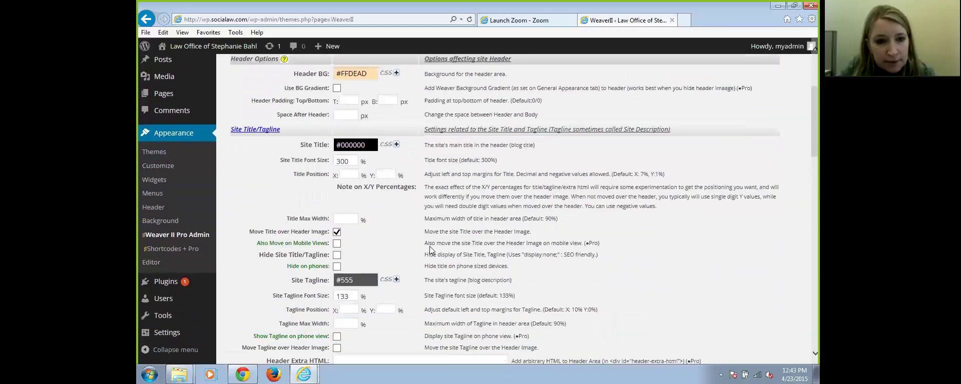
pyautogui.scroll(-5, 429, 250)
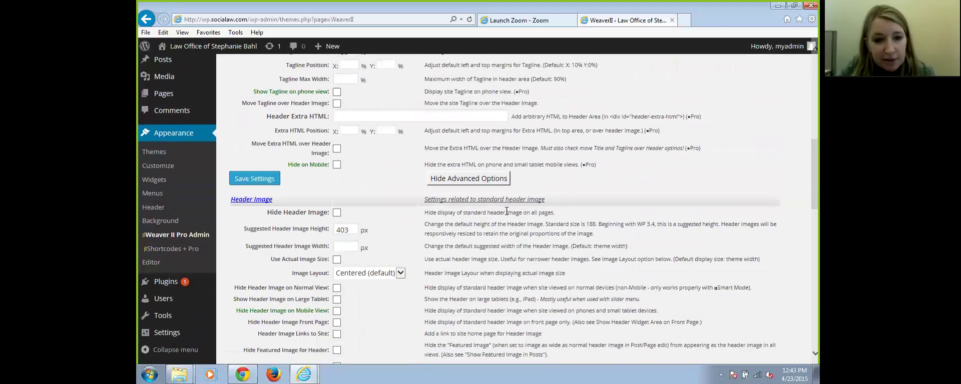
pyautogui.scroll(-1, 507, 211)
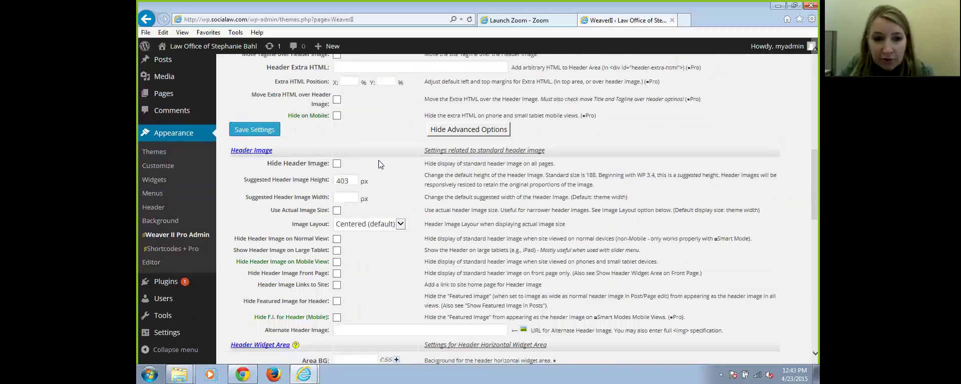
pyautogui.scroll(-2, 587, 213)
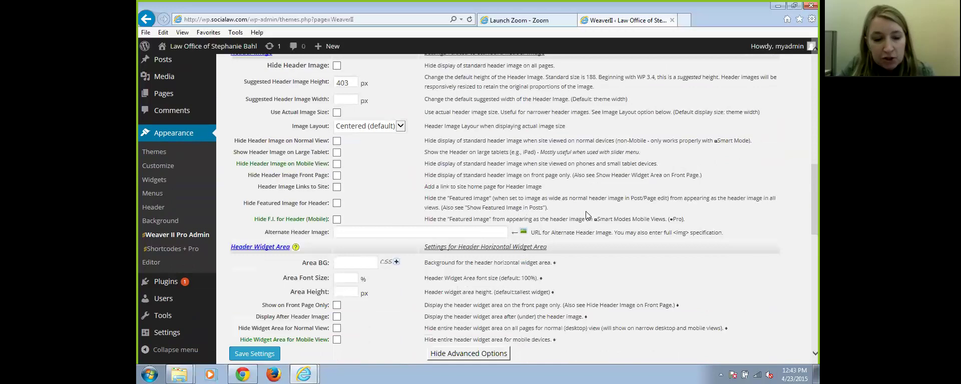
pyautogui.scroll(6, 586, 211)
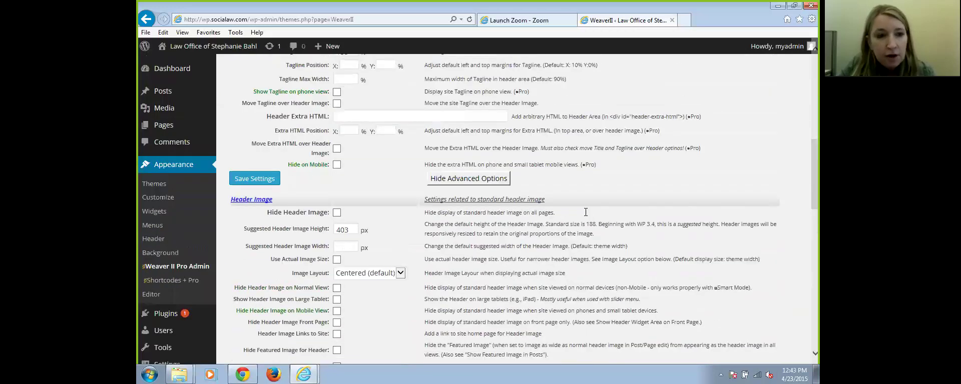
pyautogui.scroll(3, 585, 211)
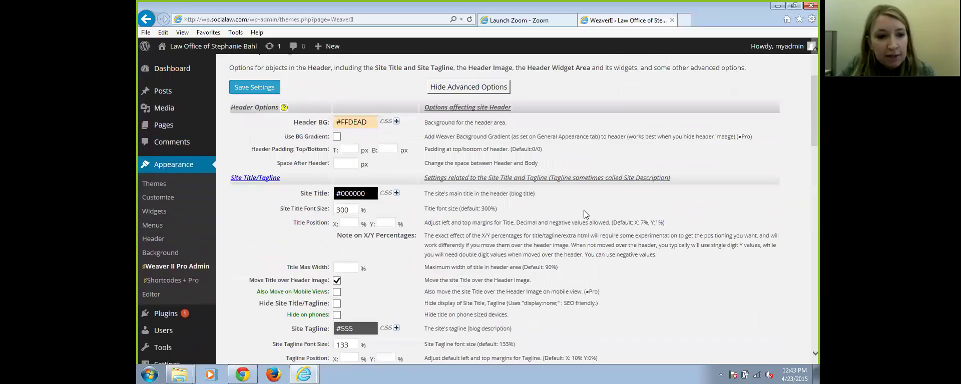
# Open Appearance > Widgets and look over the sidebar and footer widget areas
pyautogui.click(156, 213)
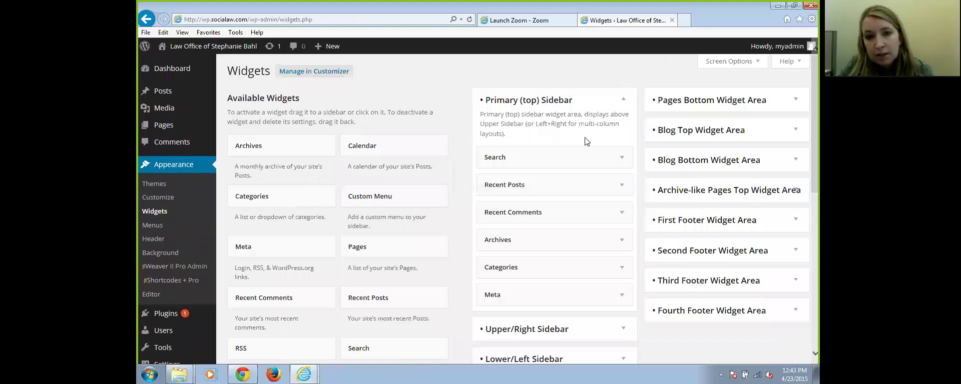
pyautogui.scroll(-2, 588, 210)
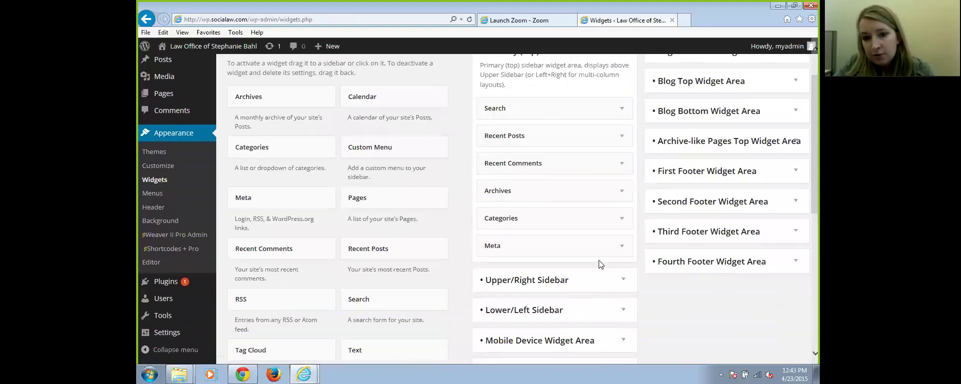
pyautogui.scroll(-4, 575, 180)
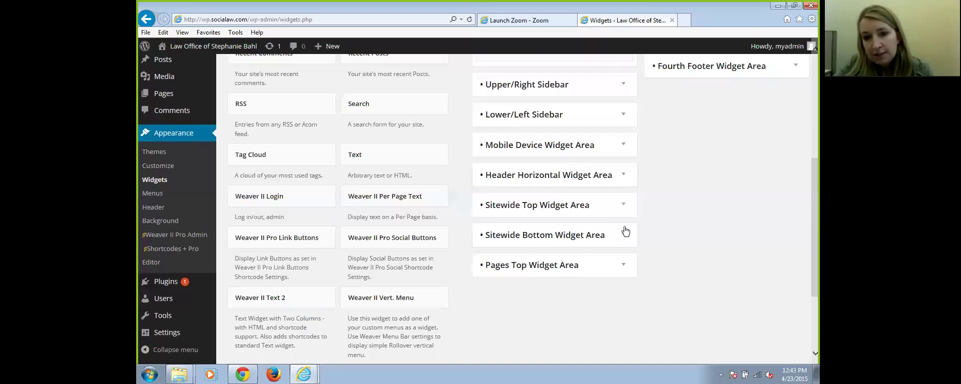
pyautogui.scroll(5, 728, 245)
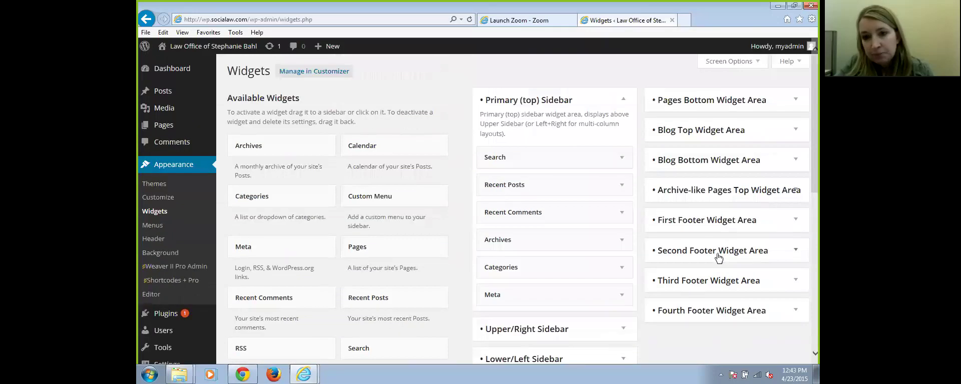
pyautogui.scroll(-3, 700, 300)
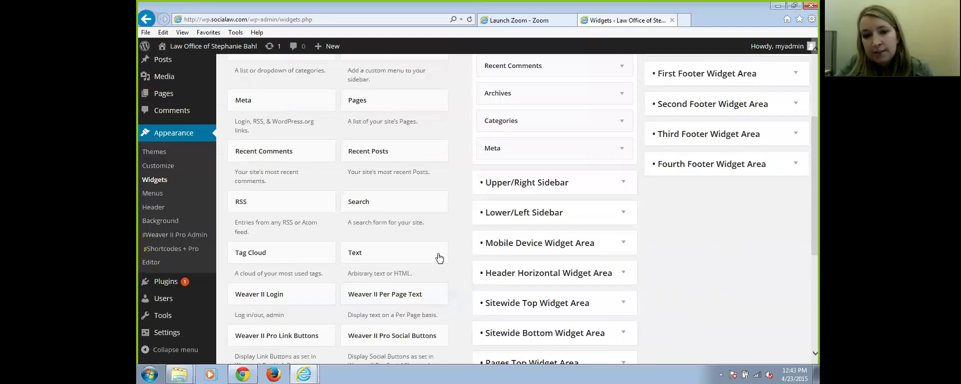
pyautogui.scroll(-2, 665, 280)
pyautogui.scroll(5, 666, 279)
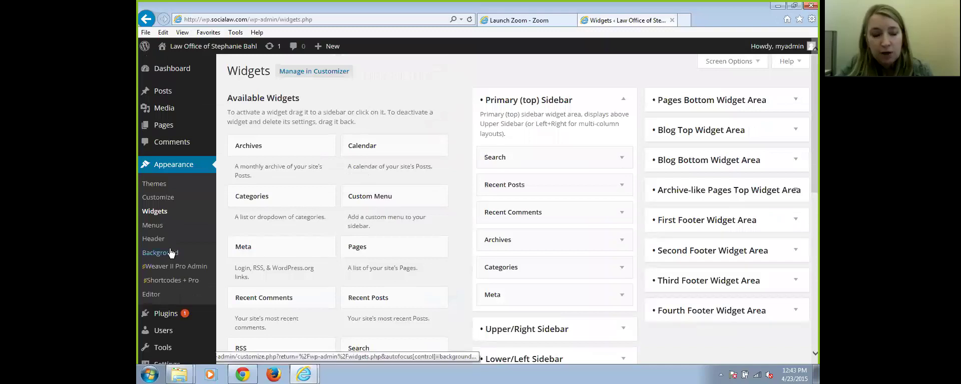
# Return to Weaver II Pro options and browse the General Appearance tab
pyautogui.click(189, 270)
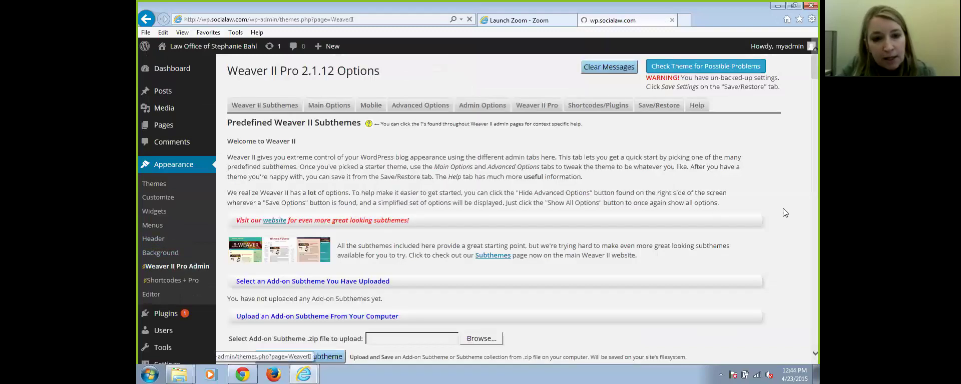
pyautogui.scroll(-6, 805, 206)
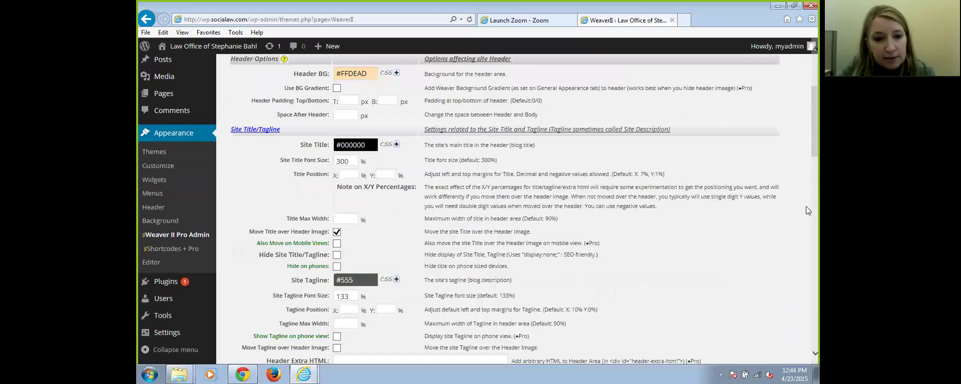
pyautogui.scroll(7, 806, 202)
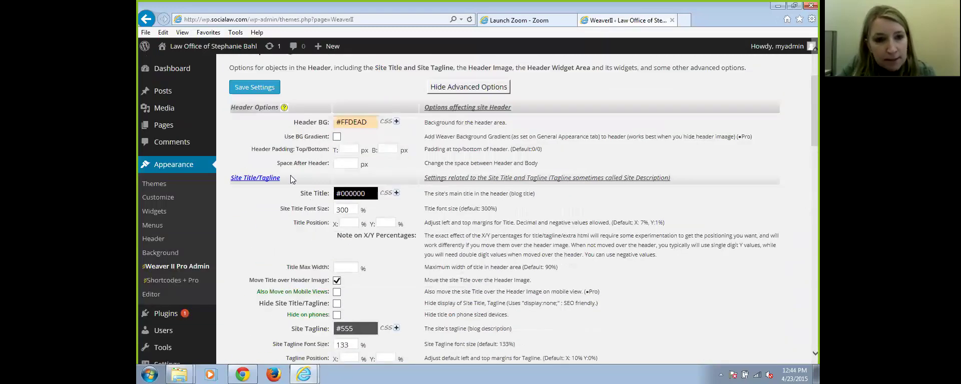
pyautogui.click(271, 131)
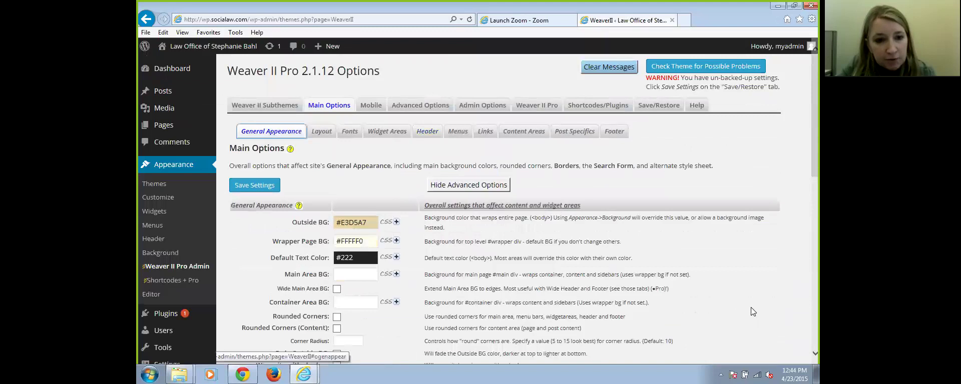
pyautogui.scroll(-5, 751, 307)
pyautogui.scroll(6, 738, 287)
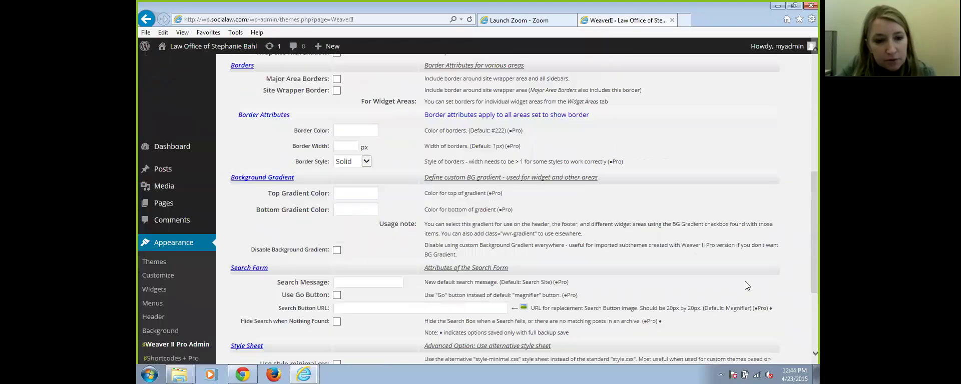
# Review the Layout tab's blog, post and page sidebar defaults without changing them
pyautogui.click(321, 131)
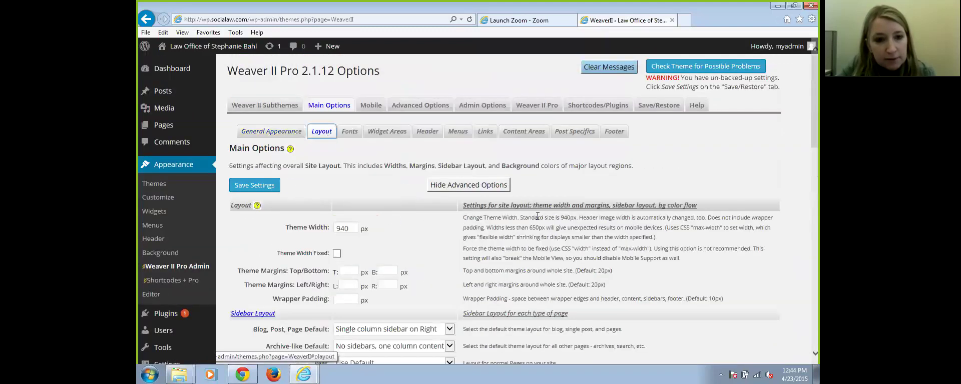
pyautogui.scroll(-3, 662, 270)
pyautogui.scroll(-2, 659, 260)
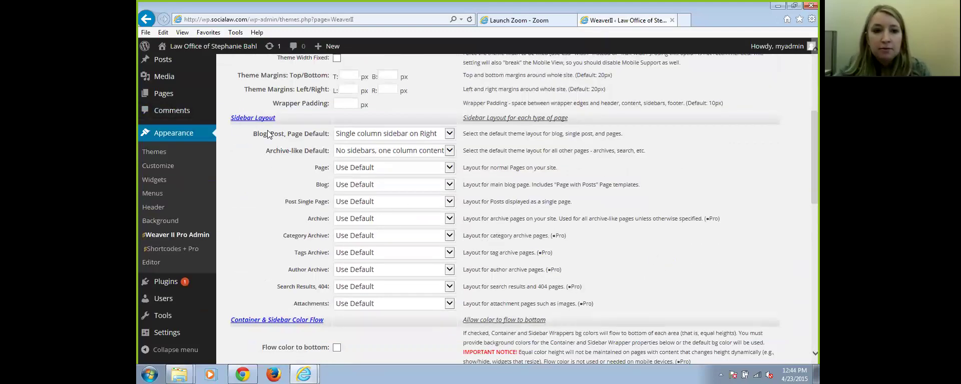
pyautogui.click(449, 134)
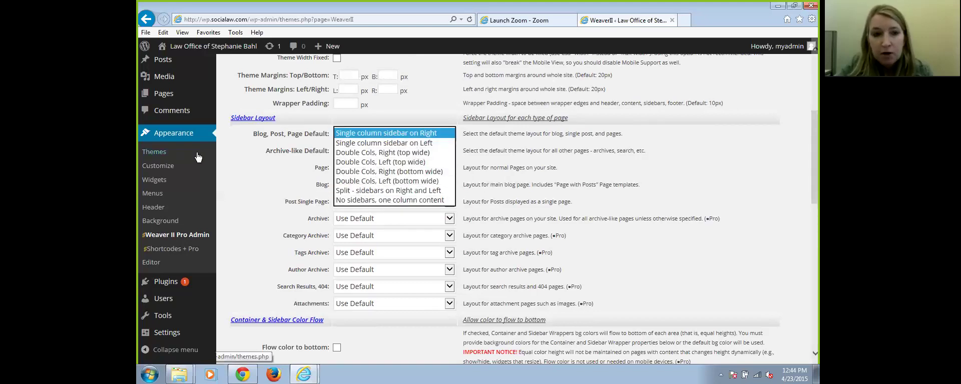
pyautogui.click(244, 145)
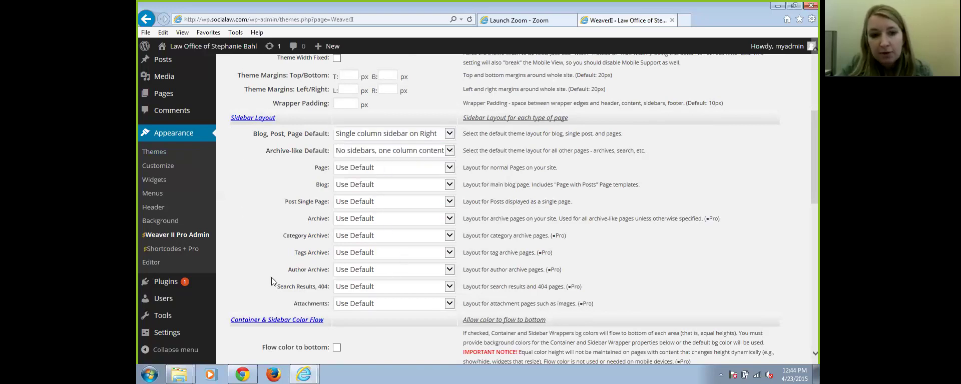
pyautogui.scroll(-3, 460, 265)
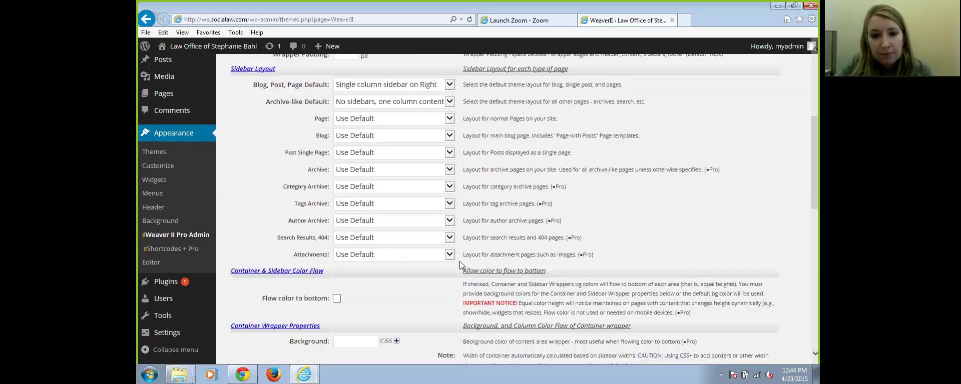
pyautogui.scroll(6, 300, 200)
# Open the bio page for editing and review its sidebar layout choices without changing them
pyautogui.moveTo(162, 132)
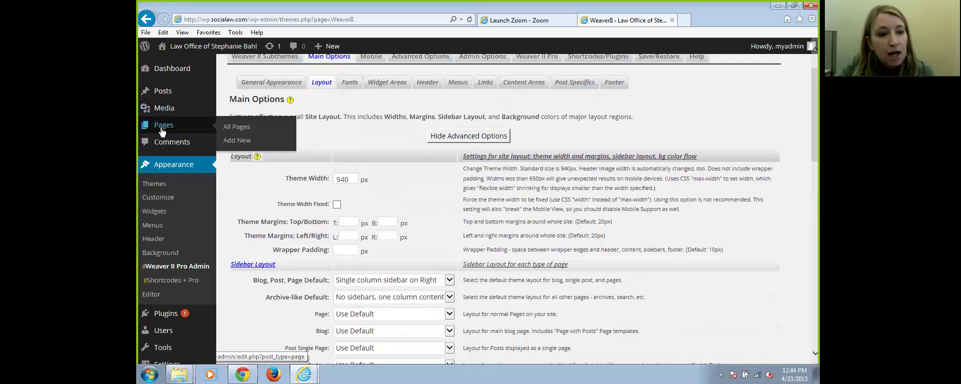
pyautogui.click(161, 132)
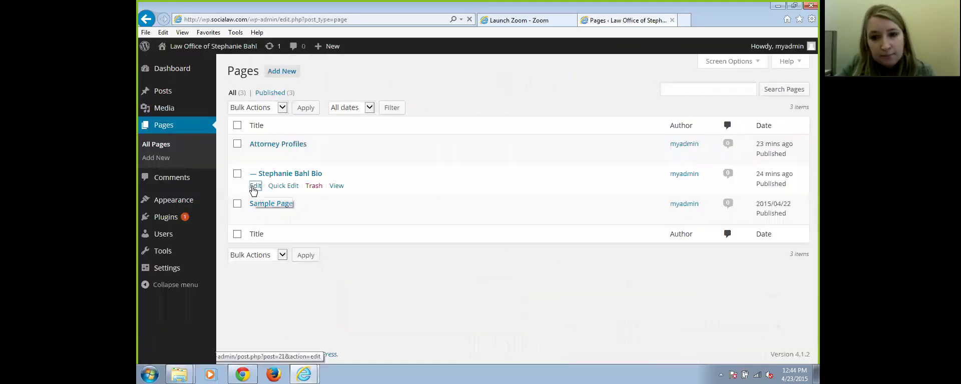
pyautogui.click(254, 188)
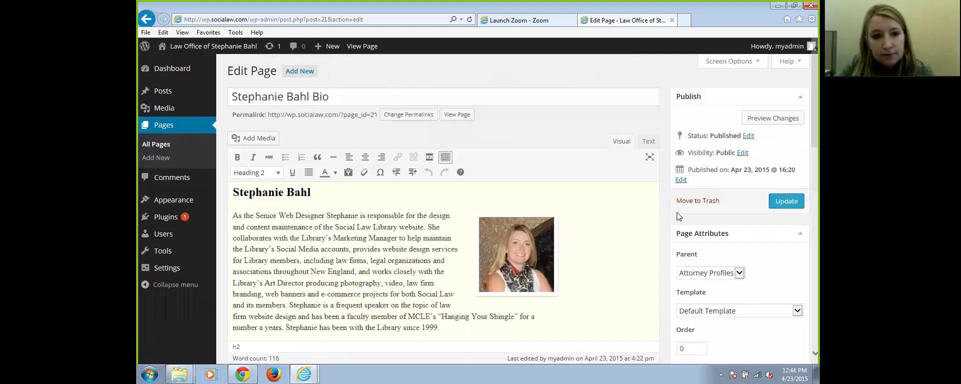
pyautogui.scroll(-8, 673, 214)
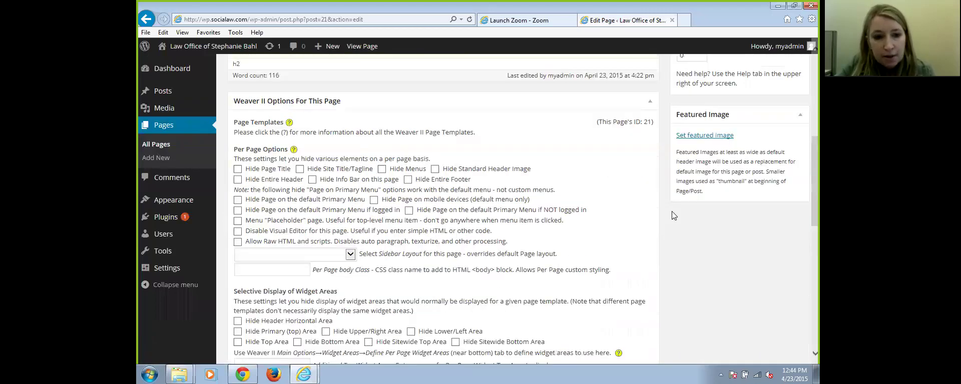
pyautogui.click(351, 256)
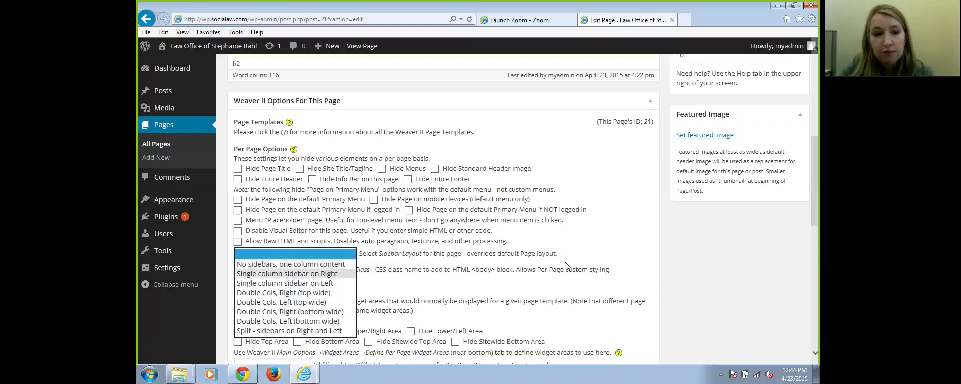
pyautogui.click(581, 270)
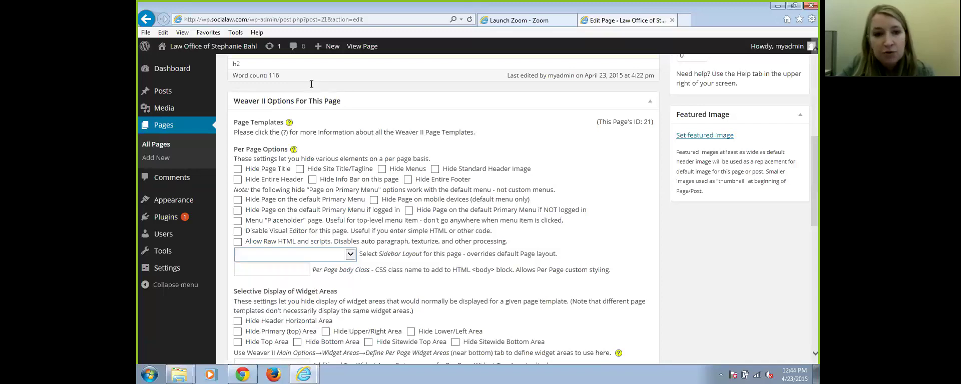
pyautogui.click(480, 260)
# Uncheck comments and trackbacks, open Set featured image, then go back to Pages without updating
pyautogui.scroll(-4, 450, 224)
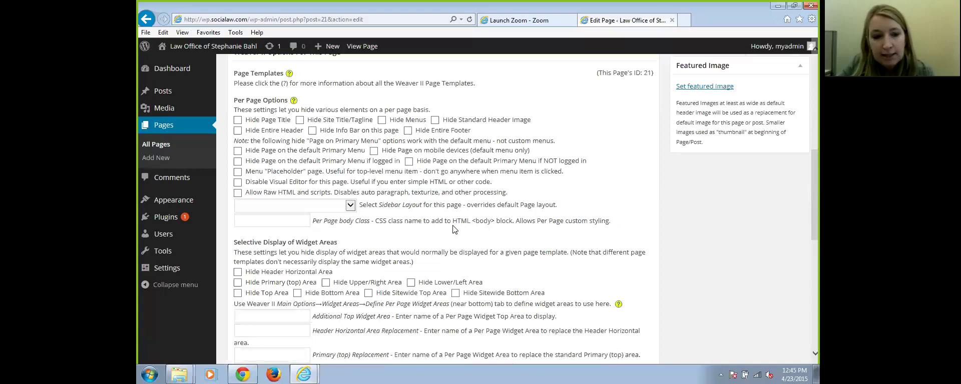
pyautogui.scroll(-2, 395, 250)
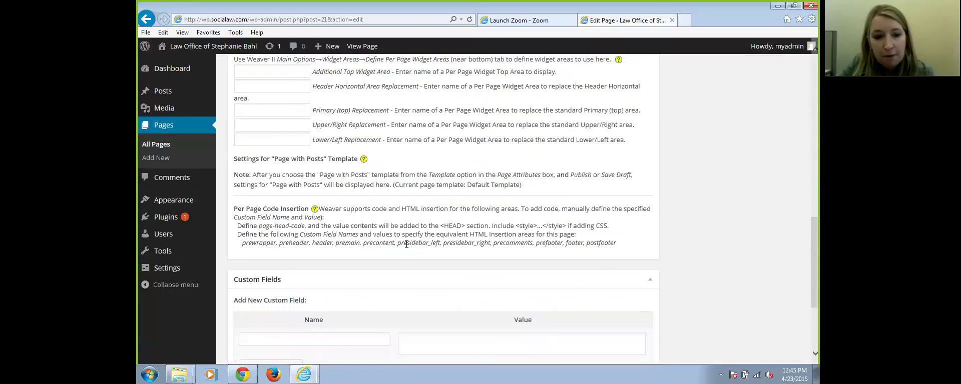
pyautogui.scroll(-2, 415, 238)
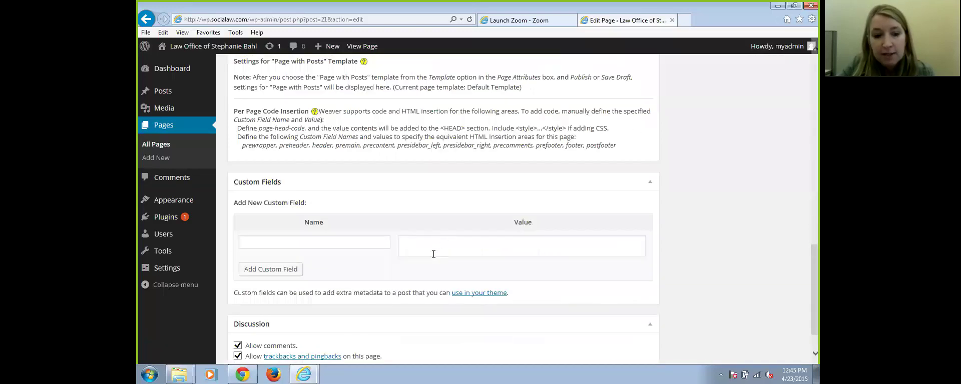
pyautogui.click(237, 345)
pyautogui.click(237, 356)
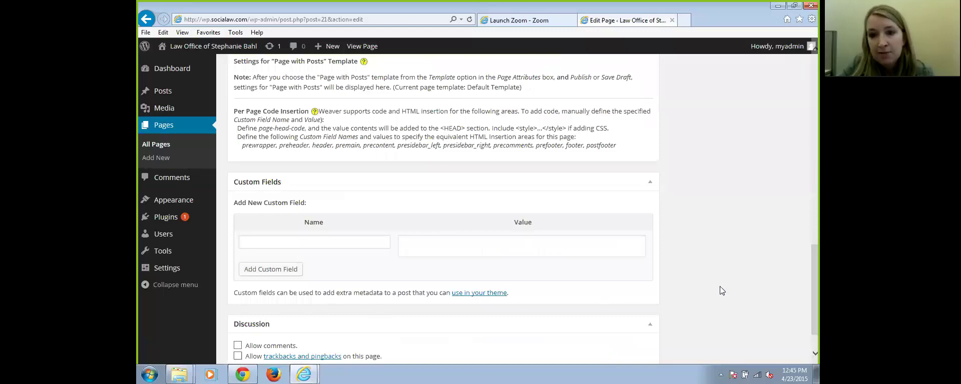
pyautogui.scroll(12, 719, 286)
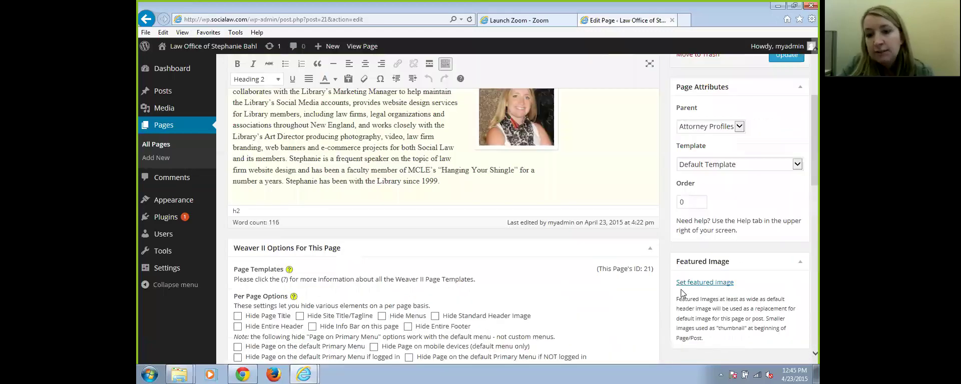
pyautogui.scroll(1, 707, 282)
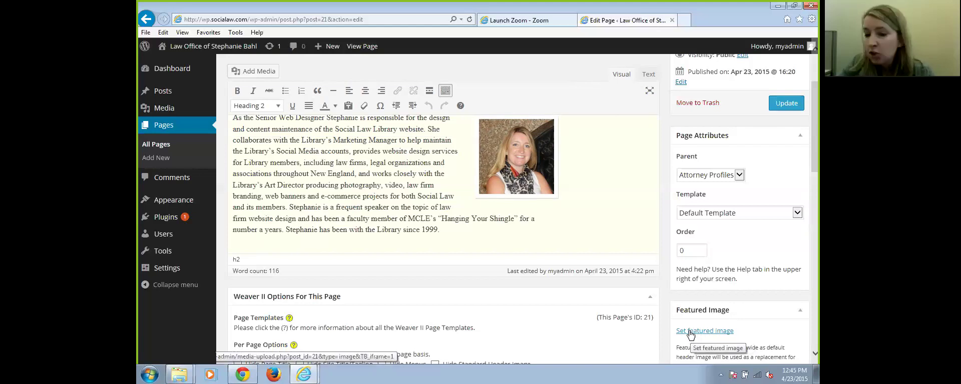
pyautogui.click(691, 332)
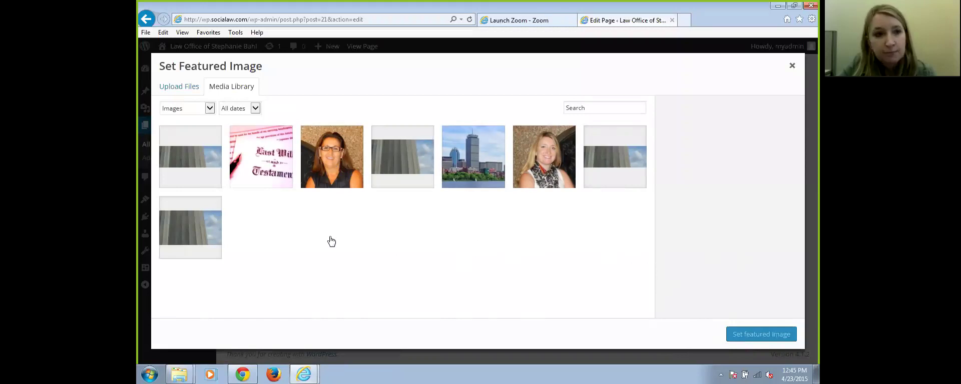
pyautogui.click(144, 19)
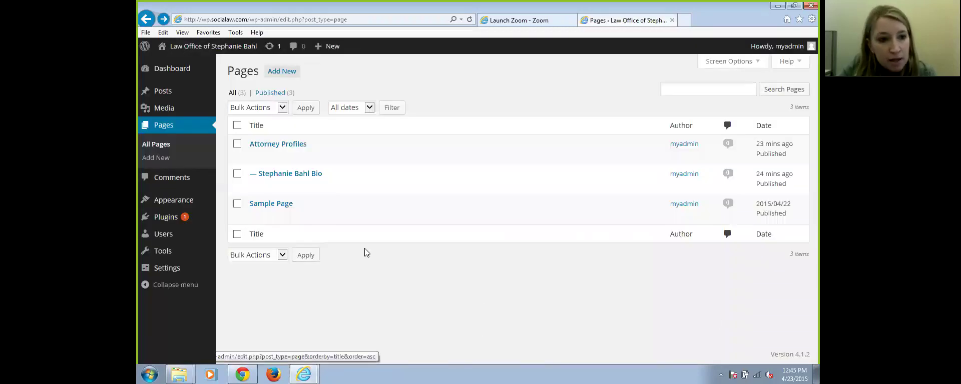
# Open Weaver II Pro Admin and browse the Advanced Options and Site Options tabs
pyautogui.moveTo(169, 201)
pyautogui.click(259, 283)
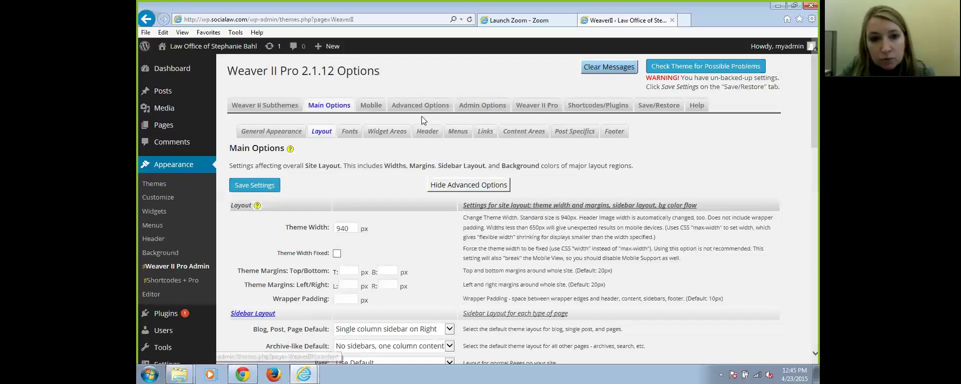
pyautogui.click(434, 104)
pyautogui.scroll(-3, 779, 267)
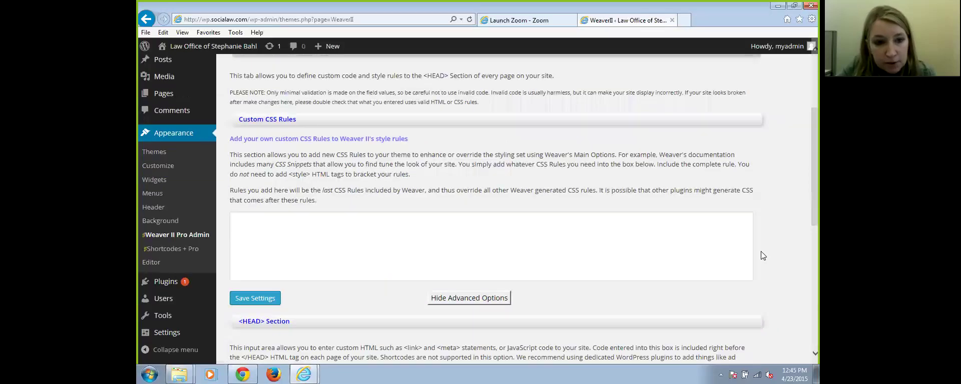
pyautogui.scroll(-4, 760, 252)
pyautogui.scroll(8, 765, 227)
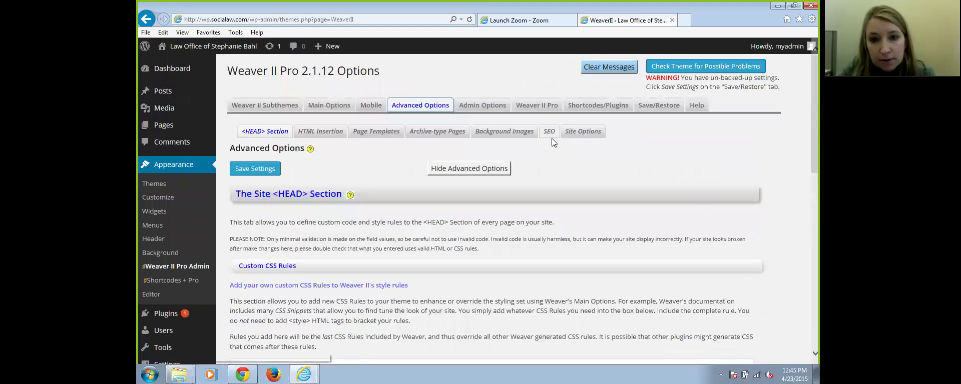
pyautogui.click(579, 133)
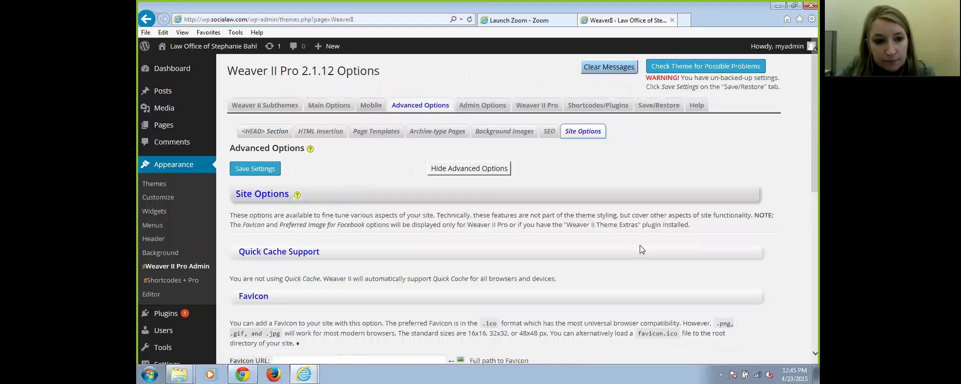
pyautogui.scroll(-8, 639, 245)
pyautogui.scroll(7, 642, 218)
pyautogui.scroll(-2, 652, 223)
pyautogui.scroll(4, 657, 219)
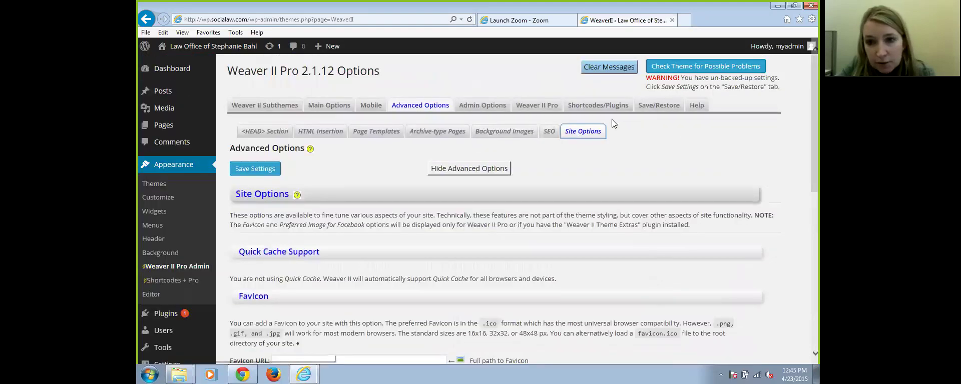
# Browse the Shortcodes/Plugins tab, then the Weaver II Pro features tab
pyautogui.click(598, 106)
pyautogui.scroll(-3, 656, 235)
pyautogui.scroll(-1, 656, 234)
pyautogui.scroll(3, 650, 212)
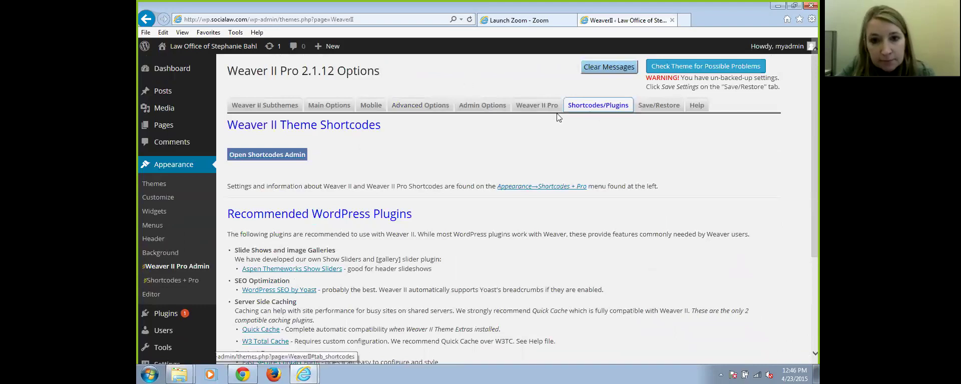
pyautogui.click(529, 104)
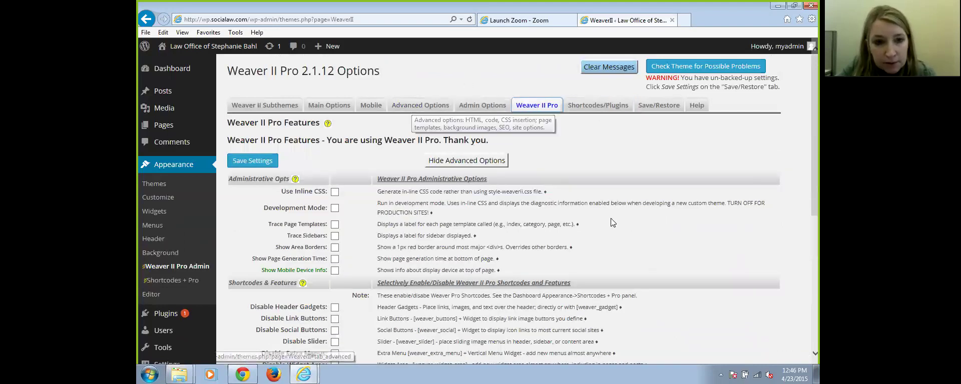
pyautogui.scroll(-5, 681, 251)
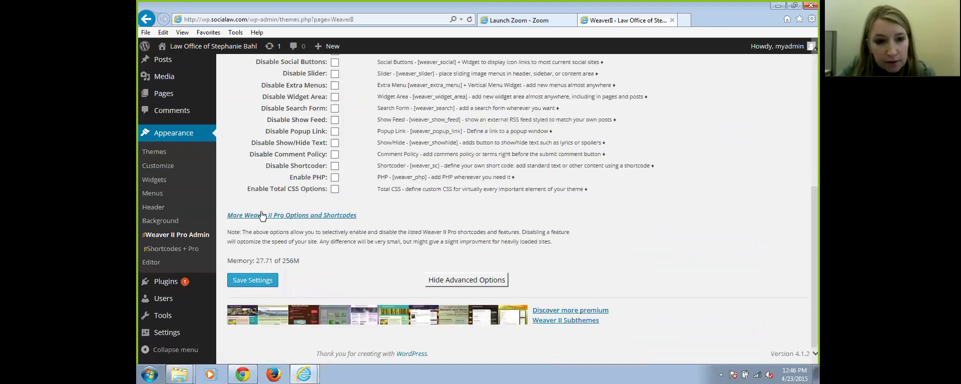
# Open 'More Weaver II Pro Options and Shortcodes' and look over the Header Gadgets tab
pyautogui.click(262, 216)
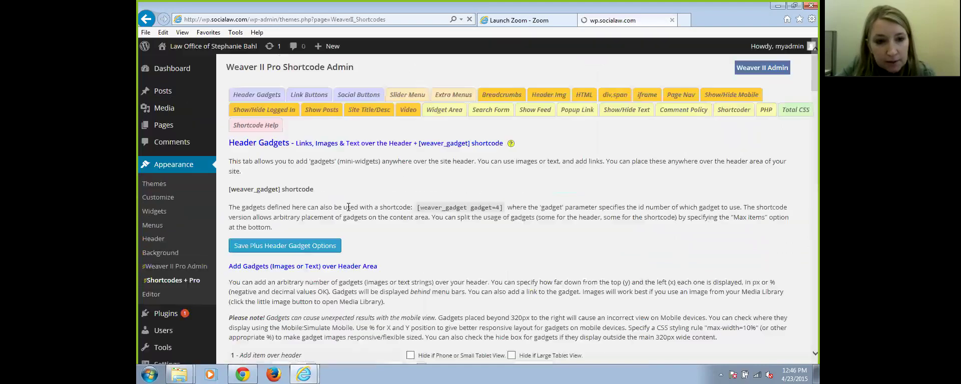
pyautogui.scroll(-10, 504, 220)
pyautogui.scroll(6, 571, 231)
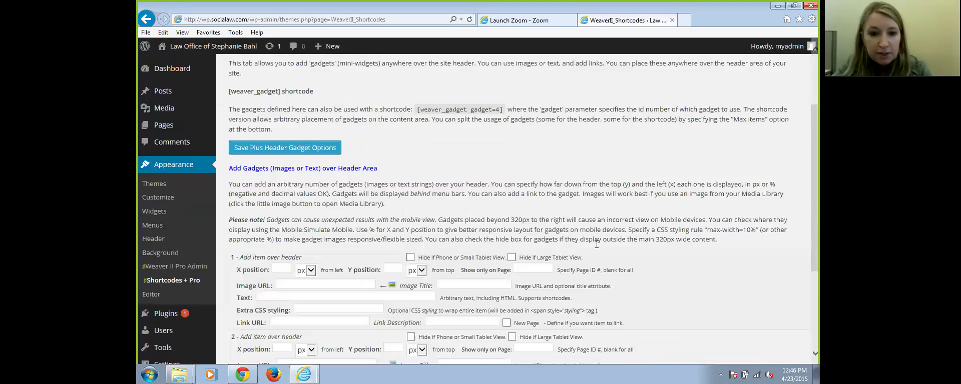
pyautogui.scroll(3, 600, 250)
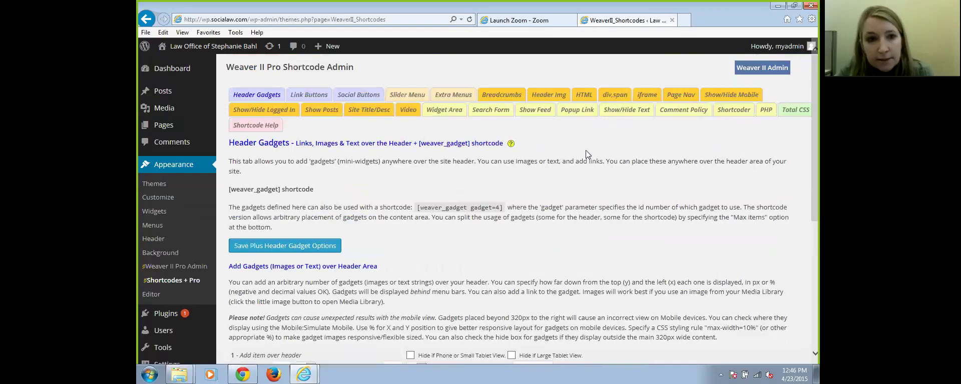
pyautogui.scroll(-5, 625, 193)
pyautogui.scroll(5, 631, 181)
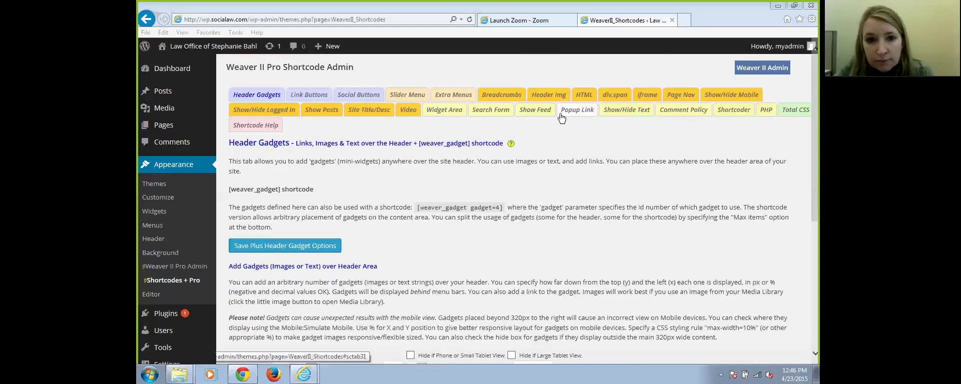
# Browse the Social Buttons shortcode settings, then return to Weaver II Pro Admin
pyautogui.click(356, 95)
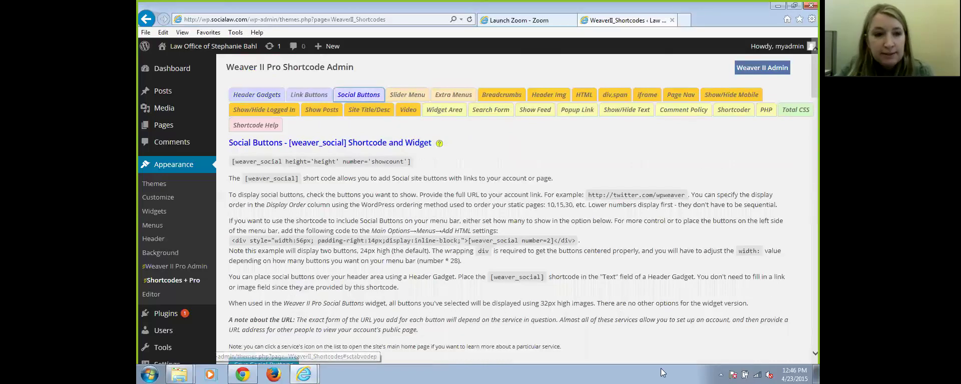
pyautogui.scroll(-6, 580, 228)
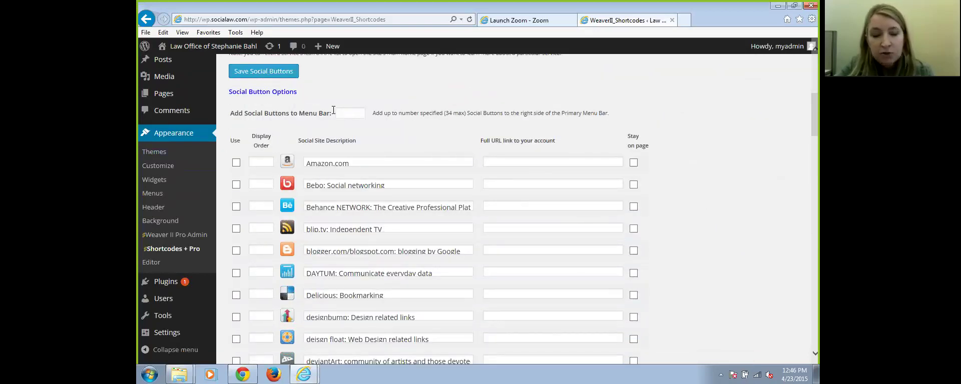
pyautogui.scroll(-3, 645, 266)
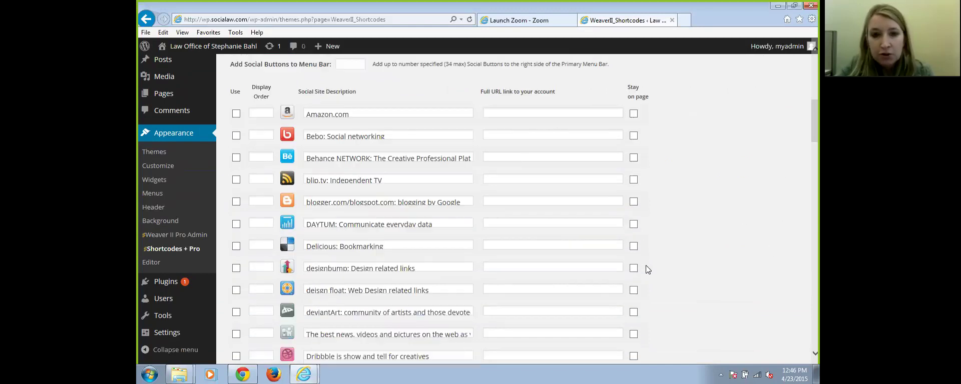
pyautogui.scroll(-2, 659, 259)
pyautogui.scroll(4, 659, 259)
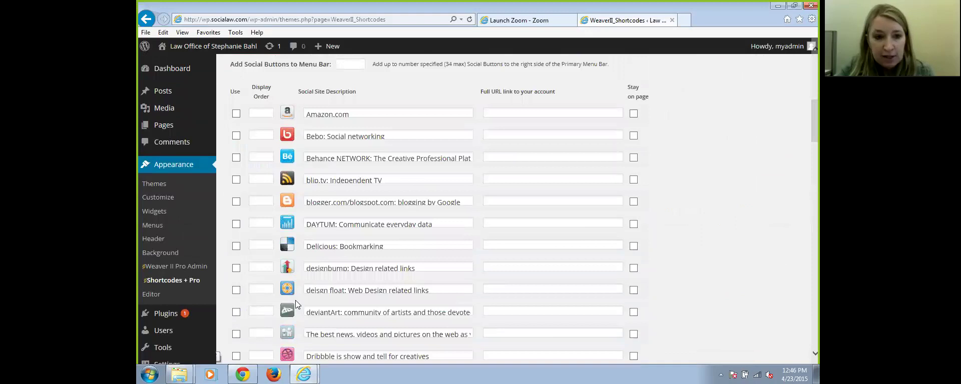
pyautogui.scroll(-12, 497, 176)
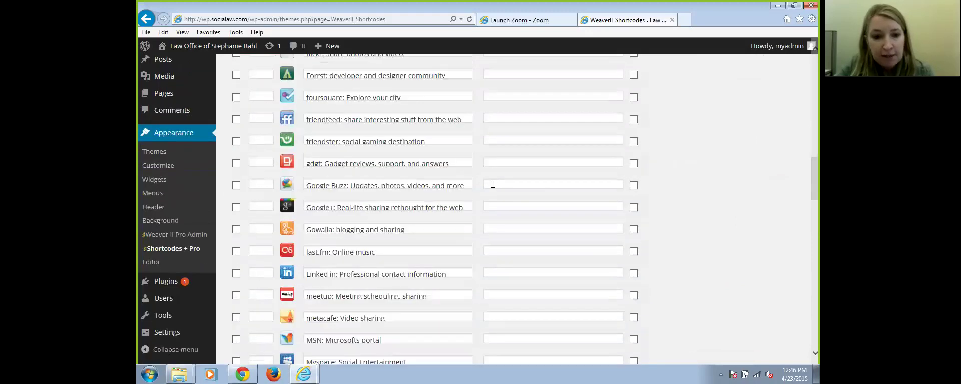
pyautogui.scroll(-5, 493, 188)
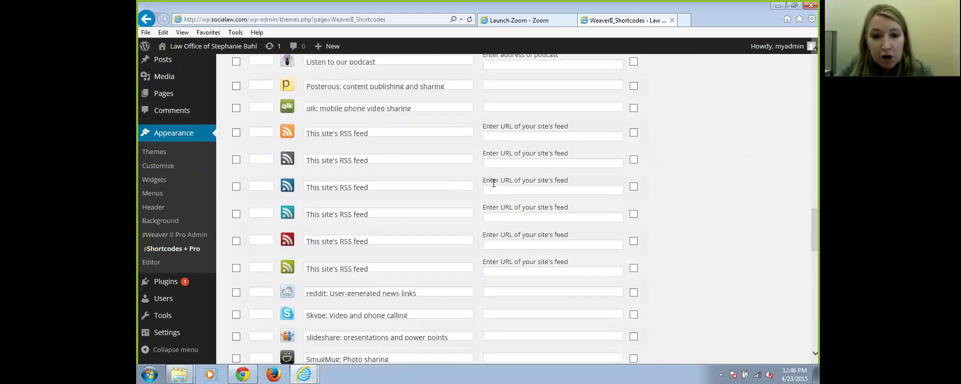
pyautogui.scroll(3, 503, 178)
pyautogui.scroll(10, 505, 180)
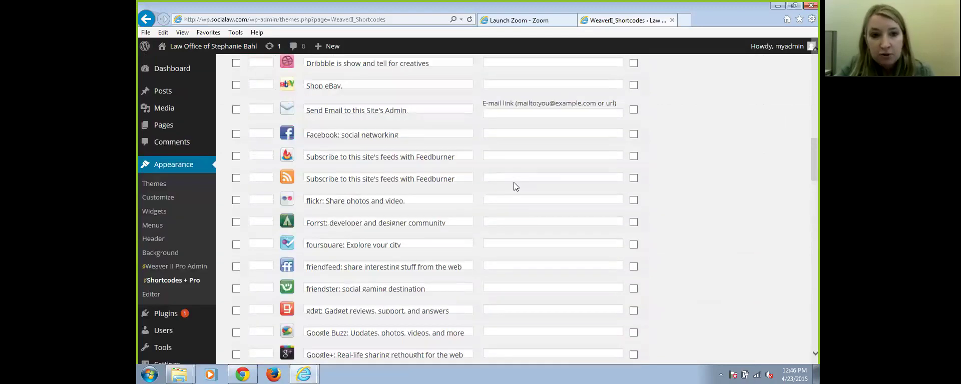
pyautogui.scroll(5, 516, 187)
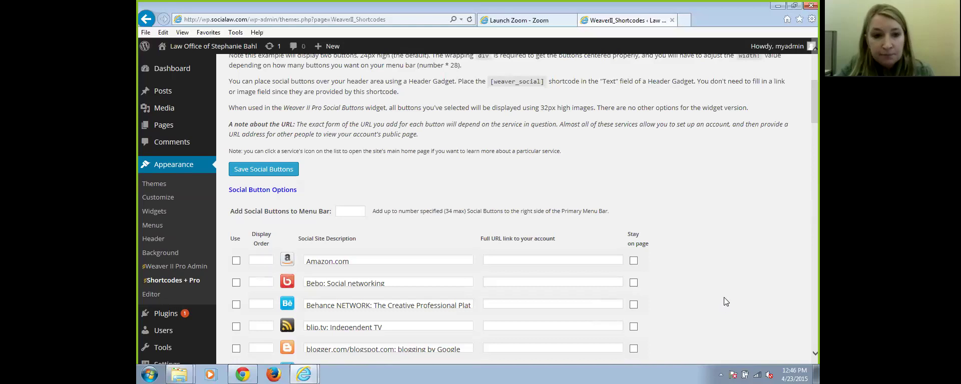
pyautogui.scroll(-2, 726, 299)
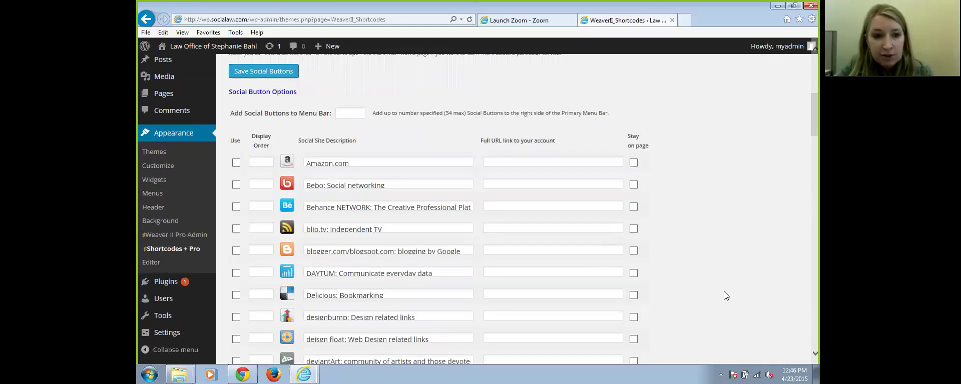
pyautogui.scroll(-6, 726, 296)
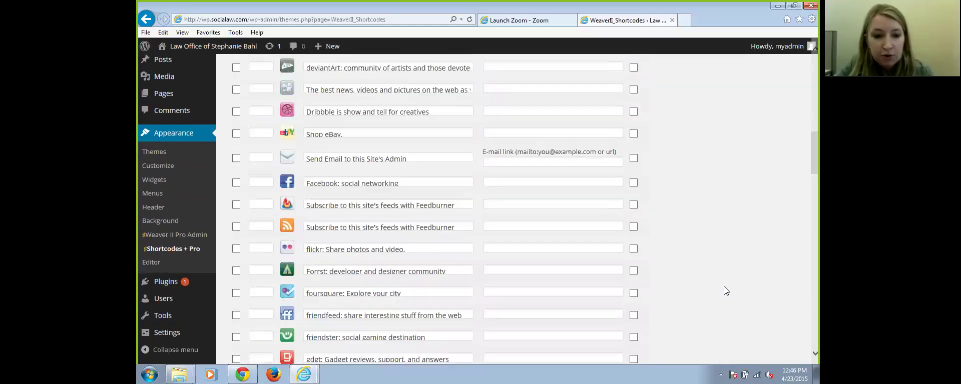
pyautogui.scroll(-15, 724, 287)
pyautogui.scroll(-10, 724, 288)
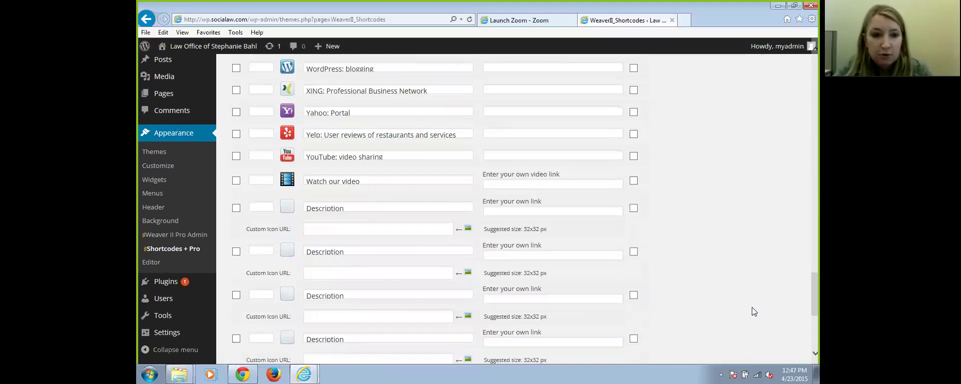
pyautogui.scroll(13, 725, 304)
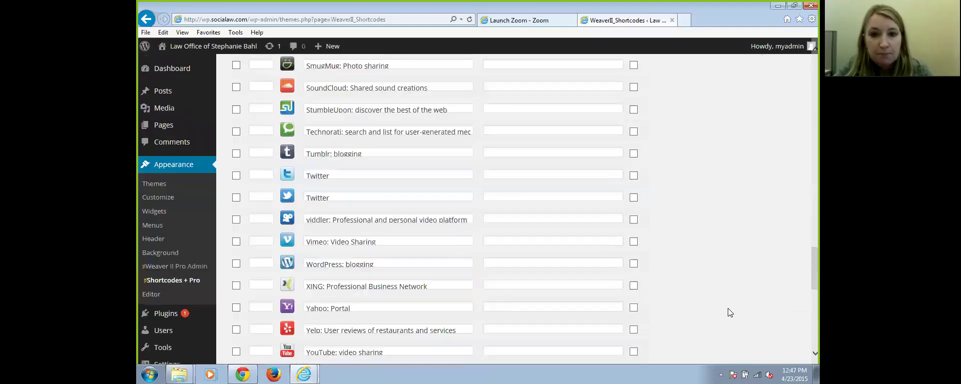
pyautogui.scroll(15, 720, 306)
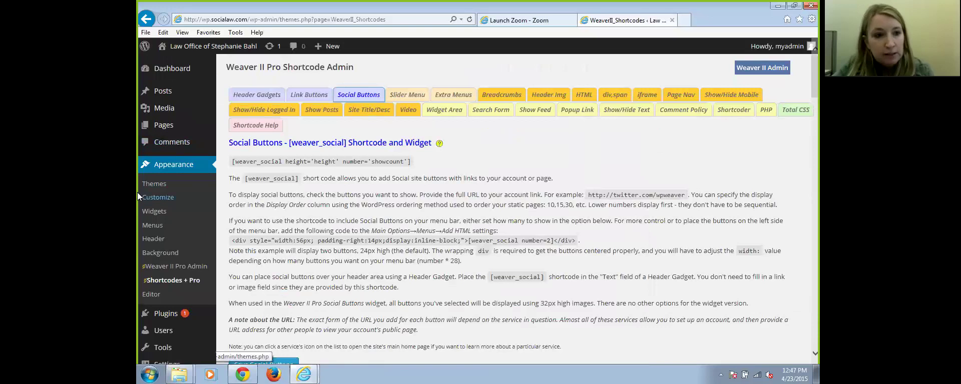
pyautogui.click(168, 268)
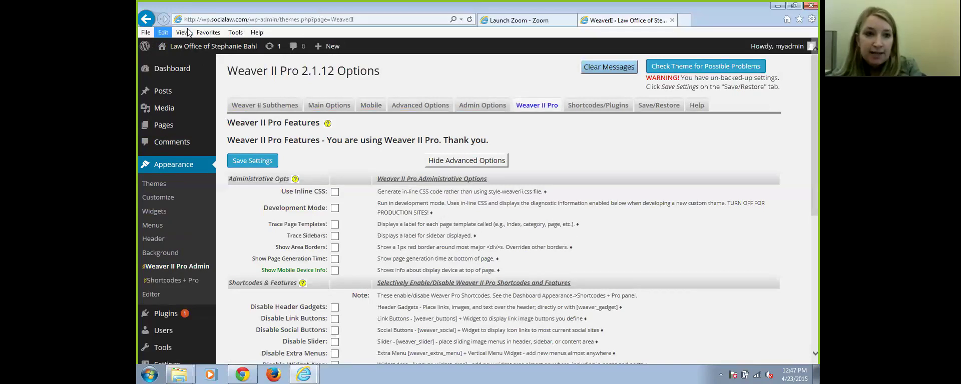
# Visit the site's front page via the admin bar site name, then return to the Dashboard
pyautogui.click(191, 50)
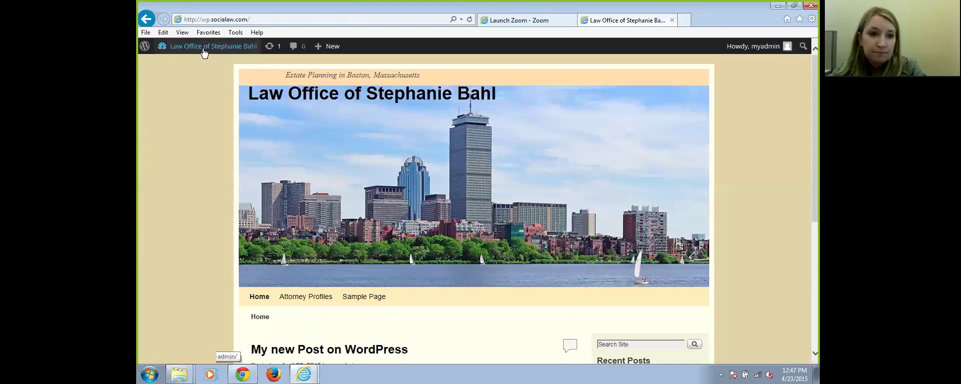
pyautogui.moveTo(201, 50)
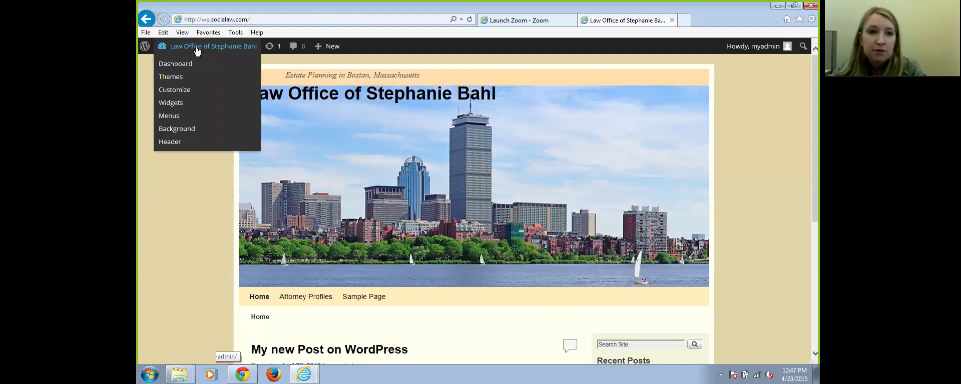
pyautogui.click(195, 50)
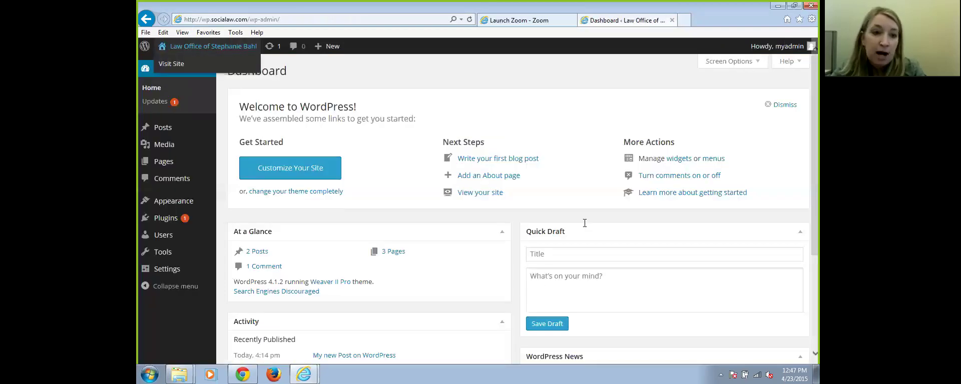
# Go to Weaver II Pro Admin's Main Options > Header settings and scroll to Header Widget Area
pyautogui.moveTo(174, 202)
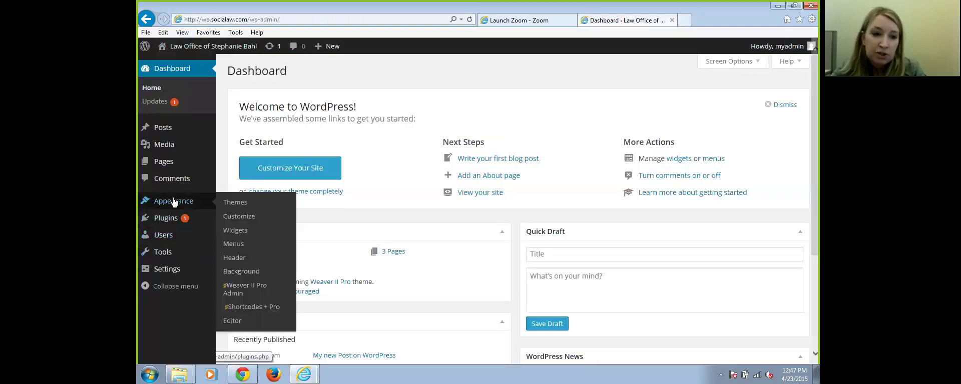
pyautogui.click(237, 290)
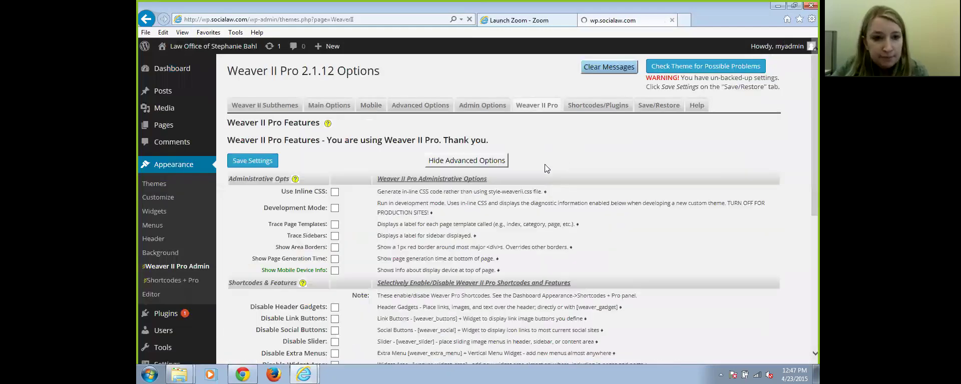
pyautogui.click(329, 105)
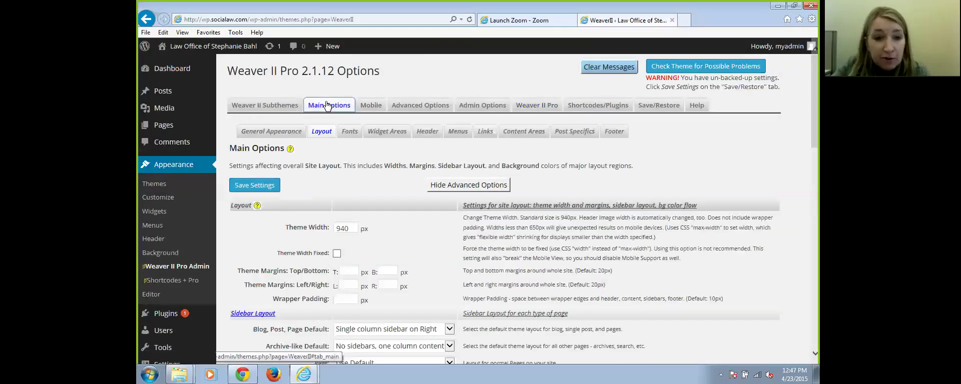
pyautogui.scroll(-5, 607, 273)
pyautogui.scroll(-3, 607, 270)
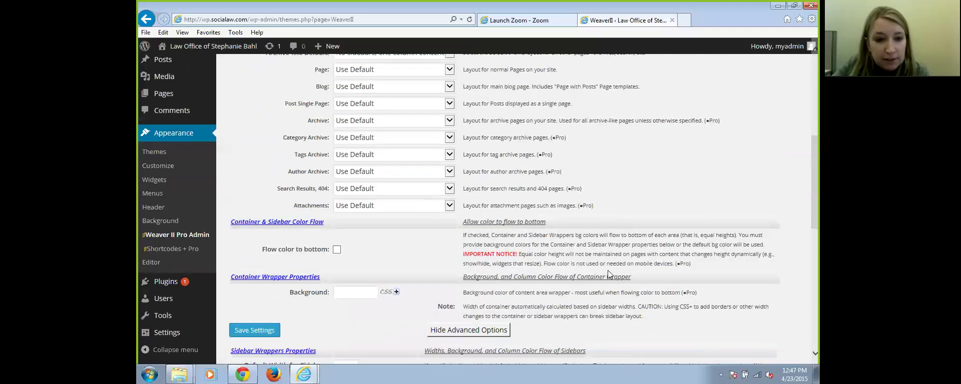
pyautogui.scroll(7, 607, 270)
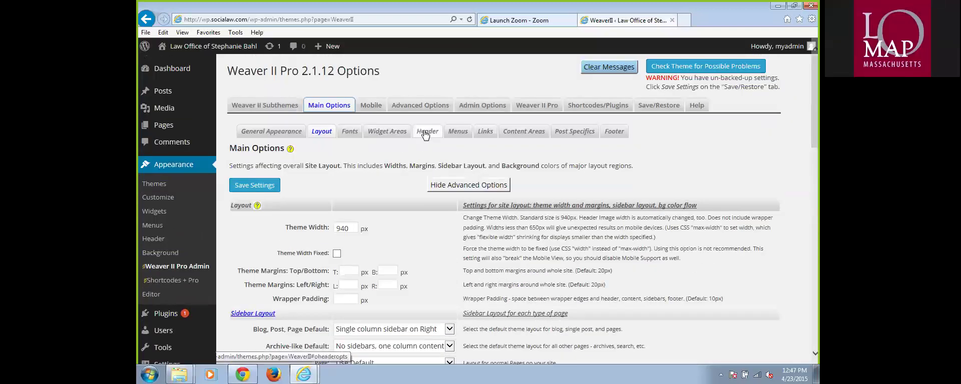
pyautogui.click(426, 132)
pyautogui.scroll(-8, 465, 266)
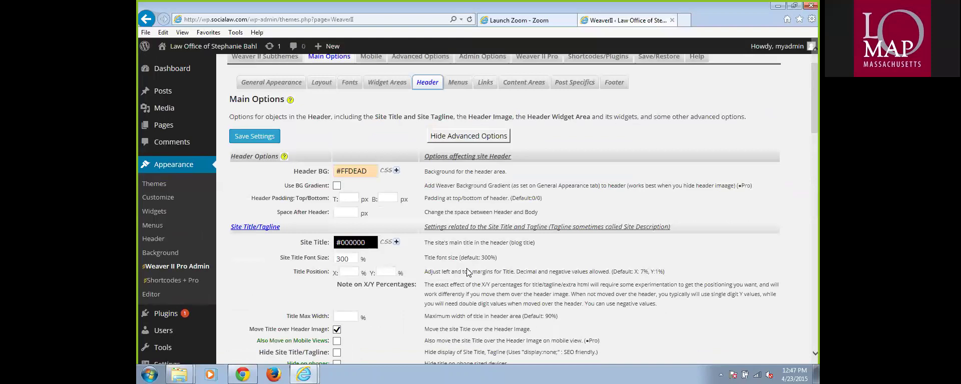
pyautogui.scroll(-15, 465, 266)
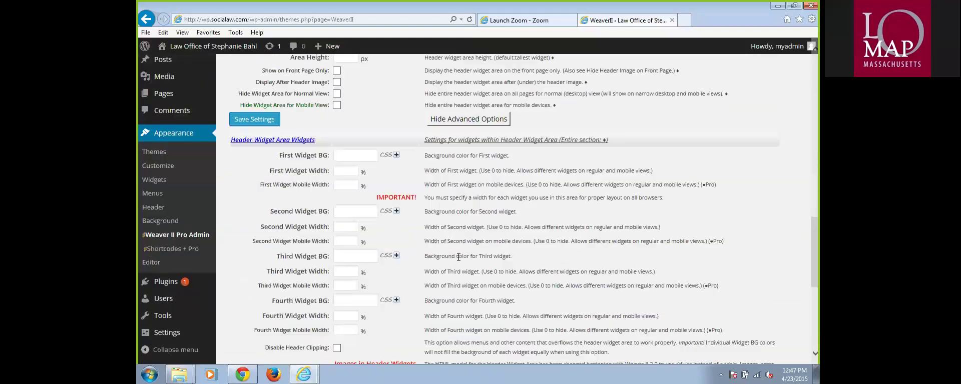
pyautogui.scroll(5, 458, 257)
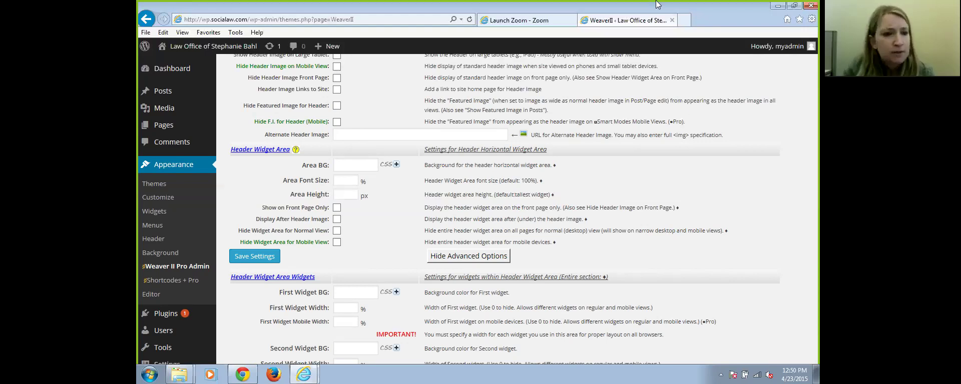
pyautogui.click(168, 112)
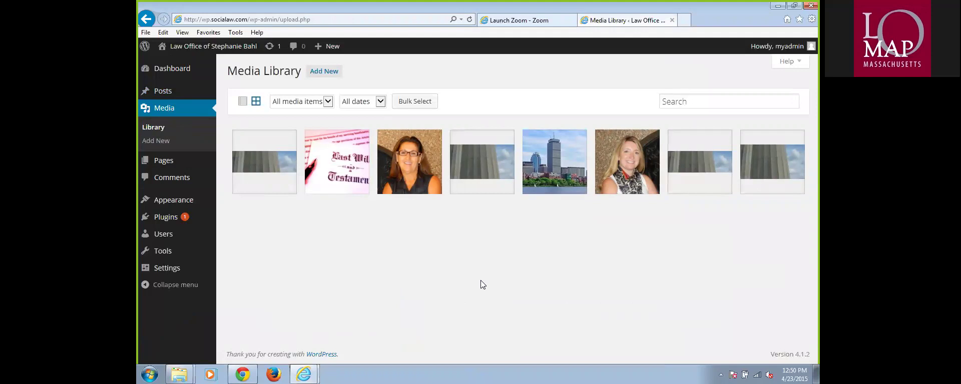
pyautogui.click(164, 161)
pyautogui.moveTo(249, 173)
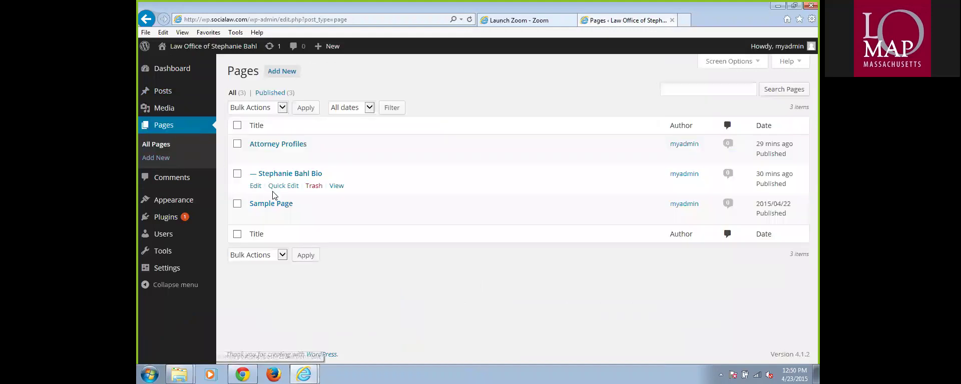
pyautogui.click(255, 186)
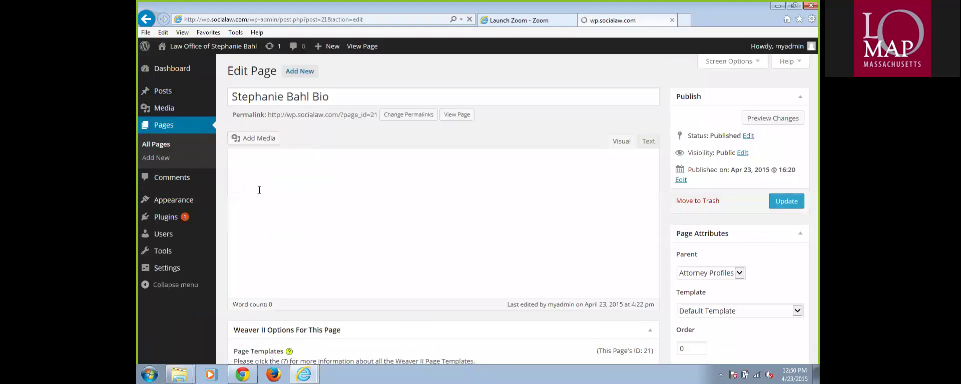
pyautogui.click(513, 255)
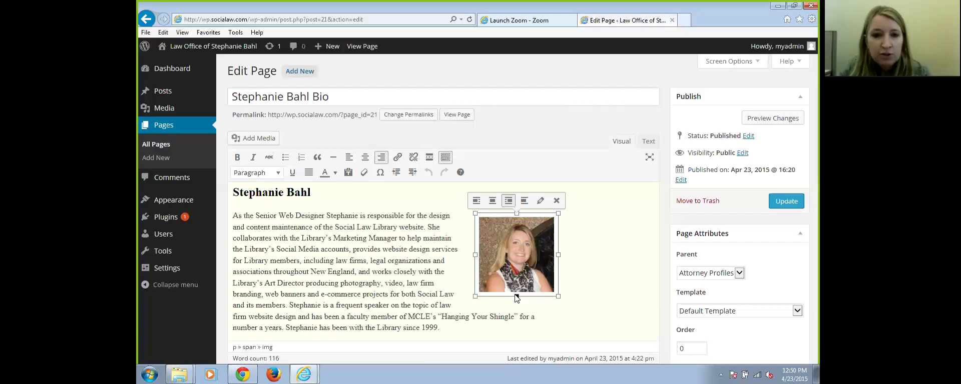
pyautogui.click(540, 201)
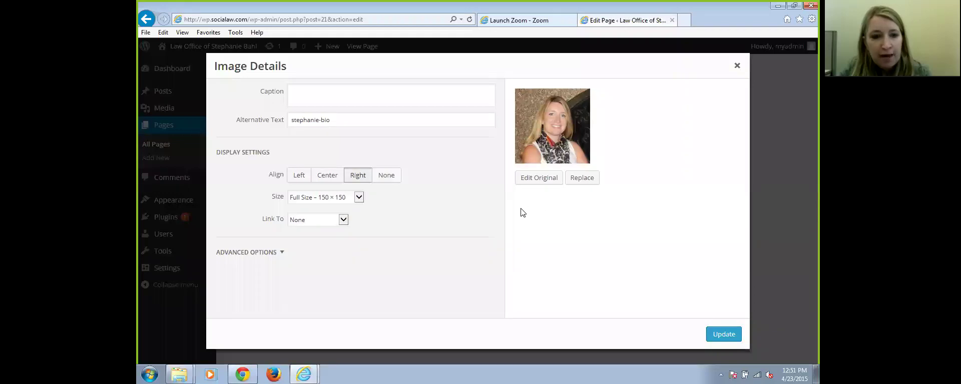
# Change the portrait to Custom Size with width 100 and update it
pyautogui.click(219, 256)
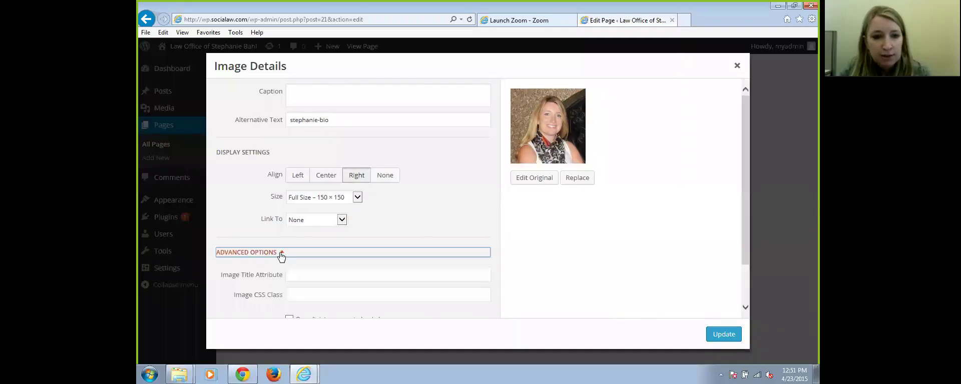
pyautogui.scroll(-2, 601, 281)
pyautogui.scroll(2, 606, 280)
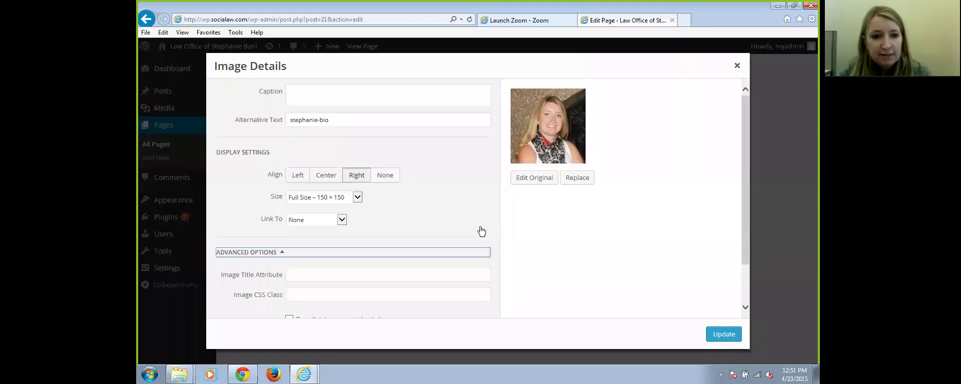
pyautogui.click(358, 200)
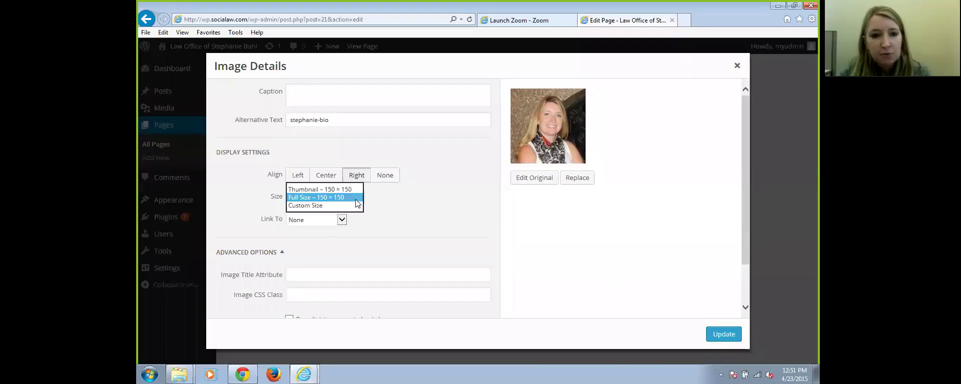
pyautogui.click(316, 207)
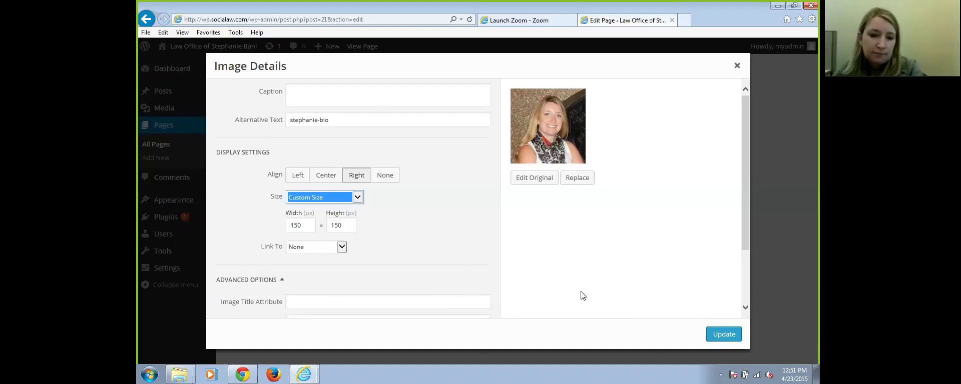
pyautogui.click(304, 227)
pyautogui.doubleClick(300, 226)
pyautogui.write('100')
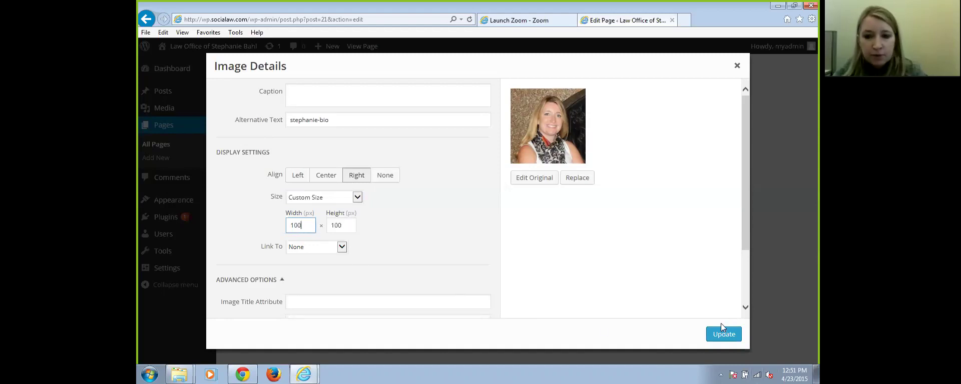
pyautogui.click(719, 333)
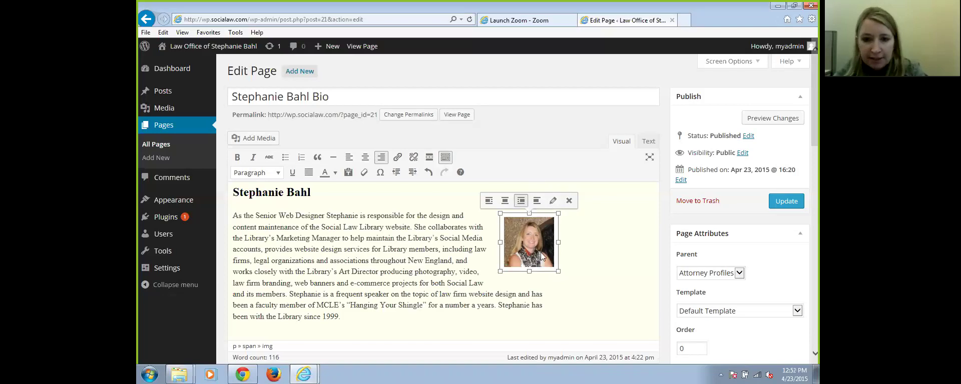
# Reopen the portrait's details and change its custom width from 100 to 300
pyautogui.click(553, 201)
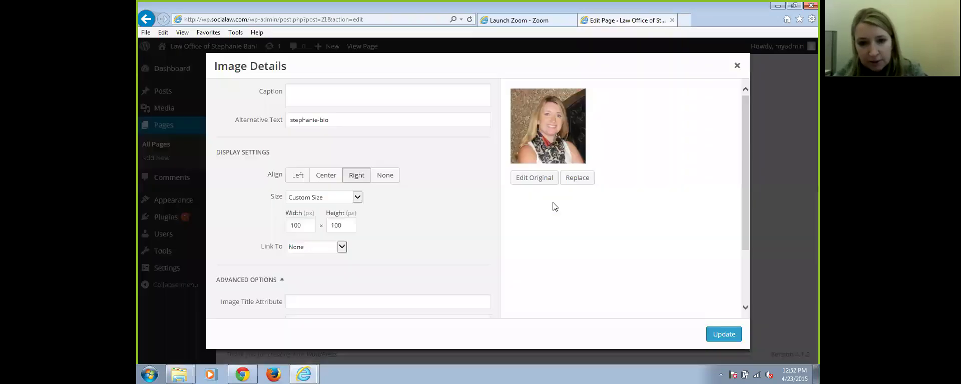
pyautogui.click(357, 198)
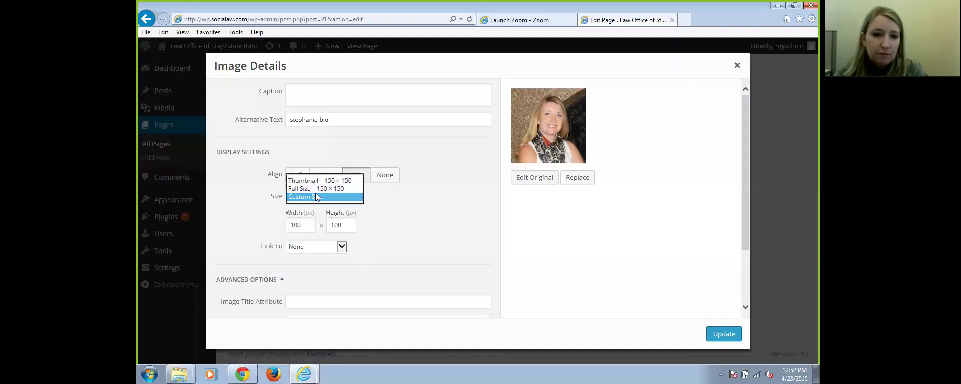
pyautogui.click(307, 226)
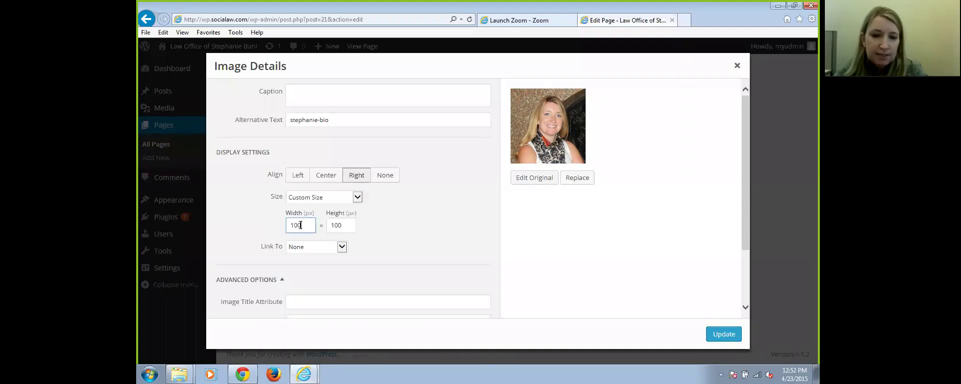
pyautogui.doubleClick(299, 226)
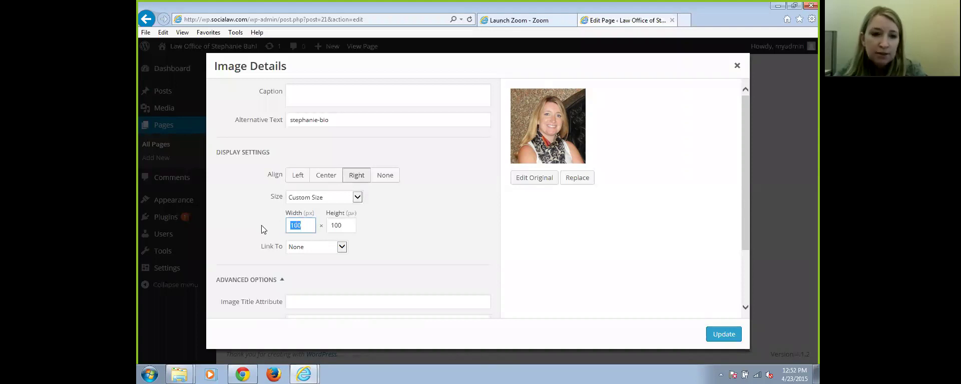
pyautogui.write('300')
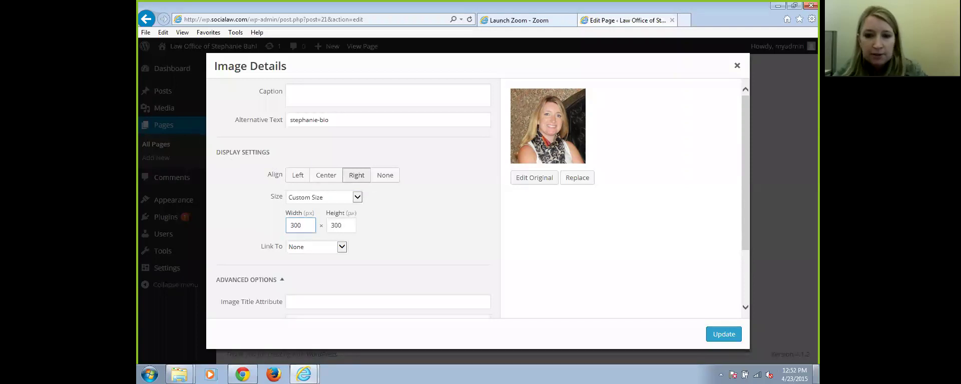
pyautogui.click(723, 332)
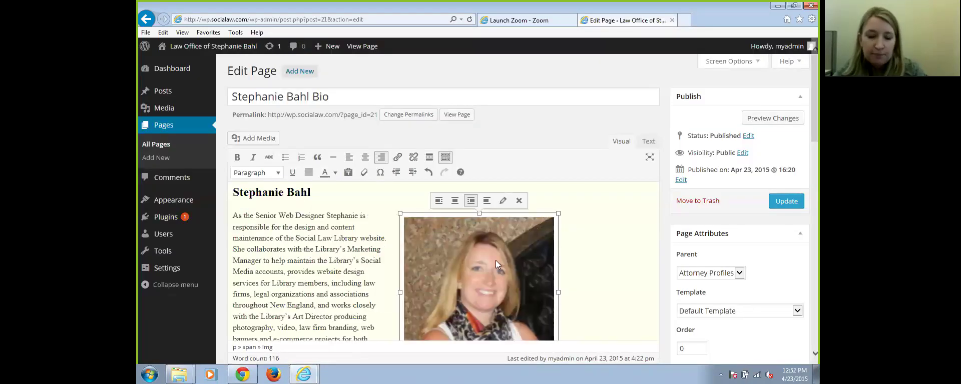
pyautogui.scroll(2, 586, 267)
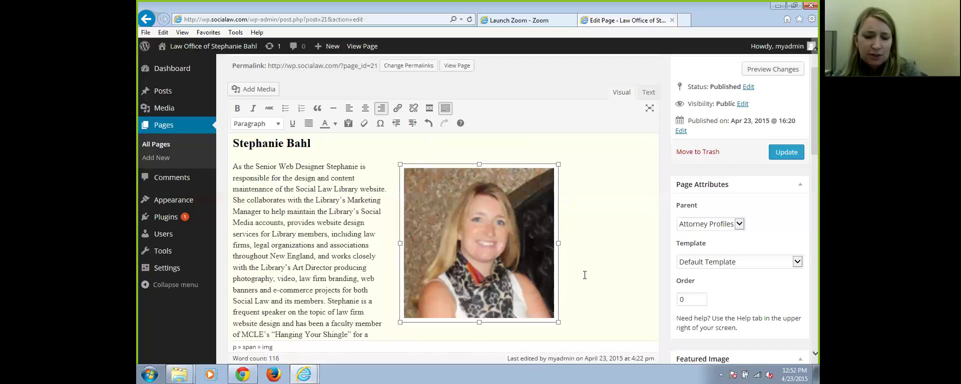
pyautogui.scroll(-2, 586, 274)
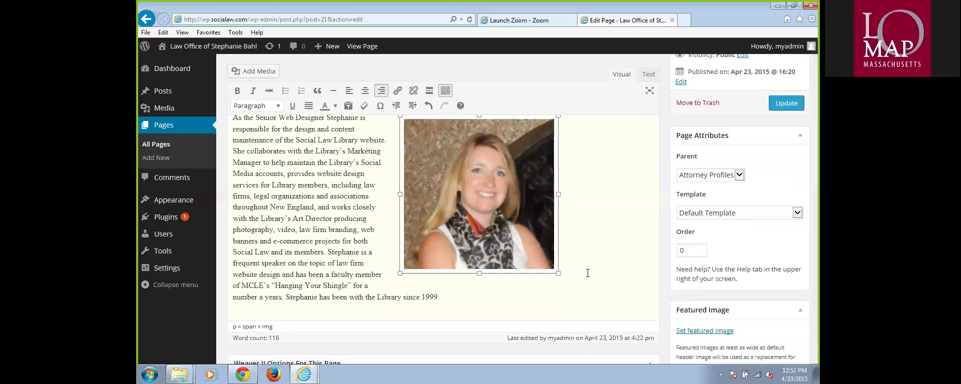
pyautogui.scroll(2, 587, 273)
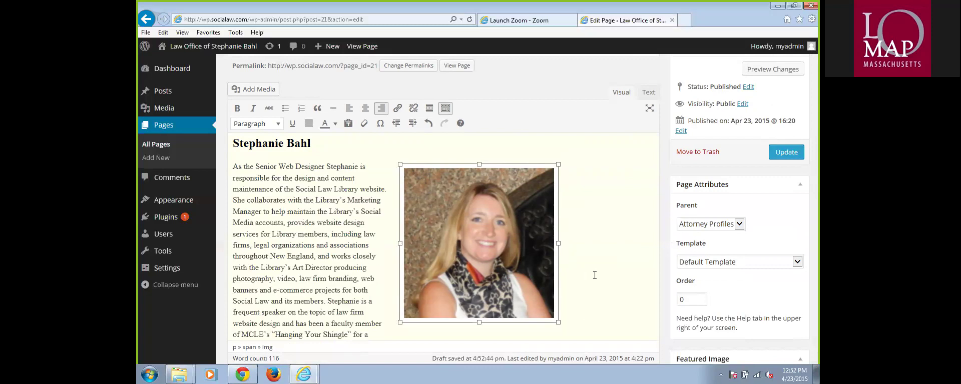
pyautogui.scroll(-4, 594, 275)
pyautogui.scroll(4, 539, 262)
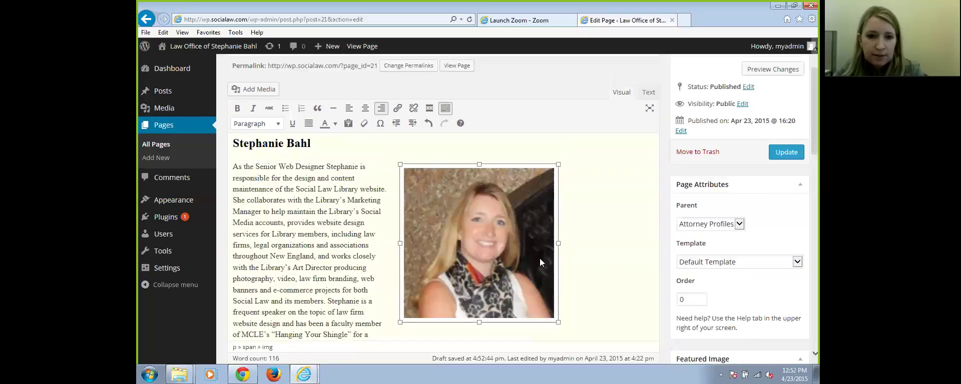
pyautogui.click(600, 233)
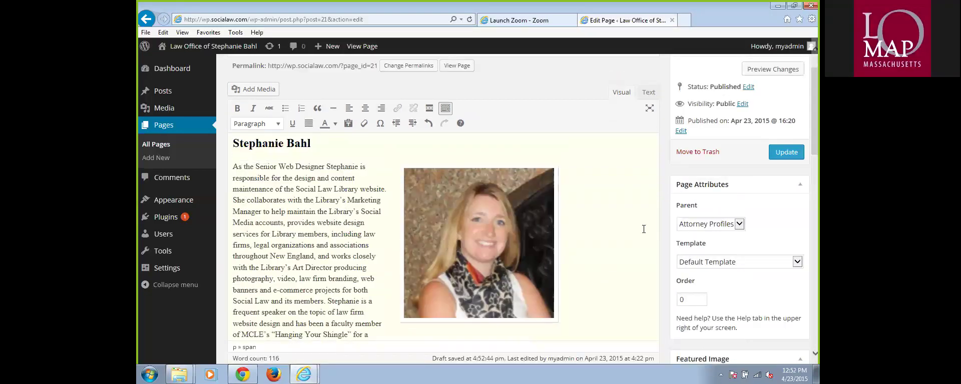
pyautogui.click(483, 241)
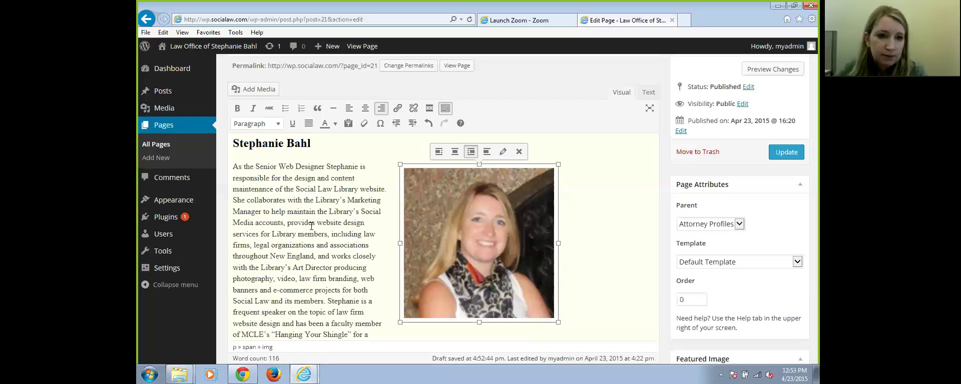
pyautogui.click(593, 286)
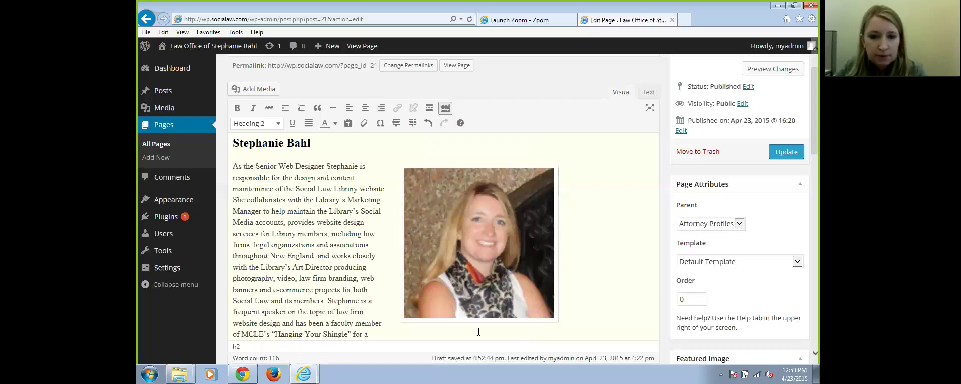
pyautogui.click(351, 313)
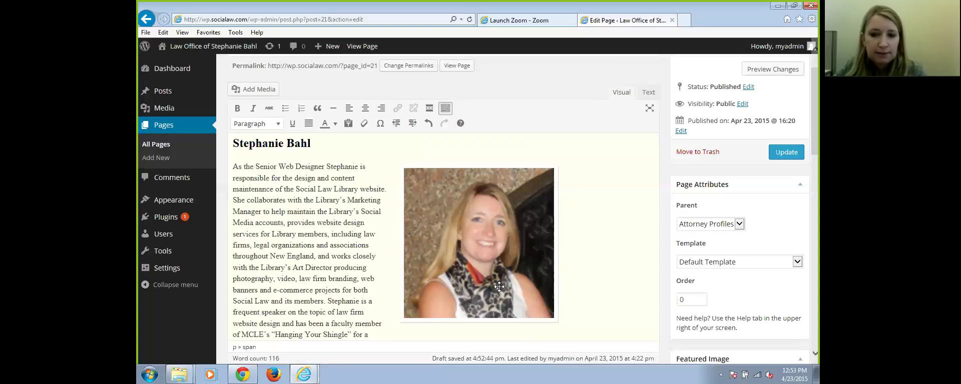
pyautogui.tripleClick(238, 144)
pyautogui.click(325, 145)
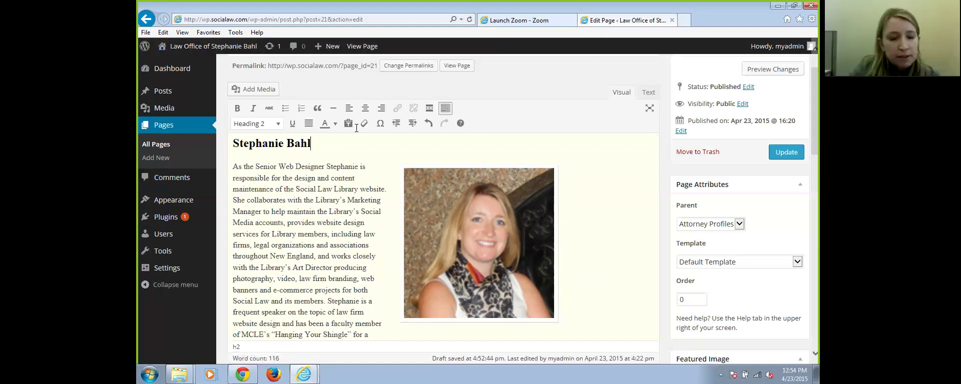
pyautogui.moveTo(216, 51)
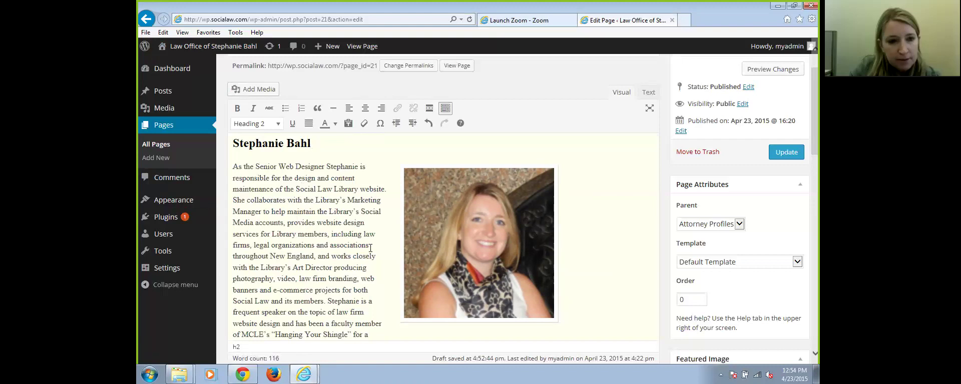
pyautogui.click(351, 229)
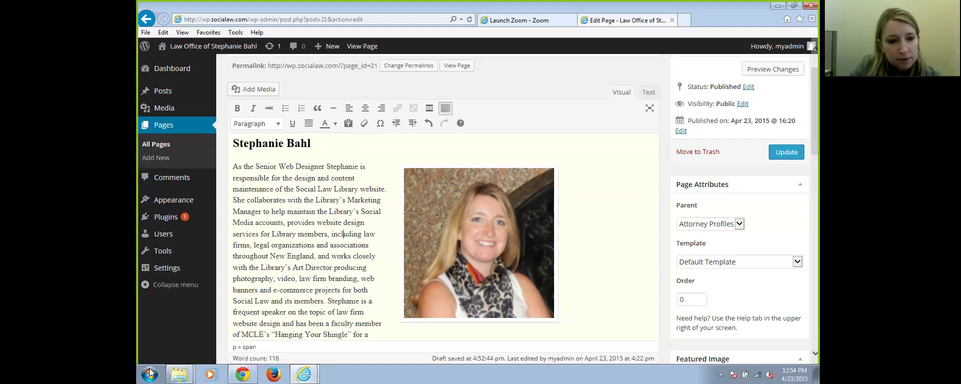
# Review the staff bio on the our-team page in Google Chrome
pyautogui.click(242, 375)
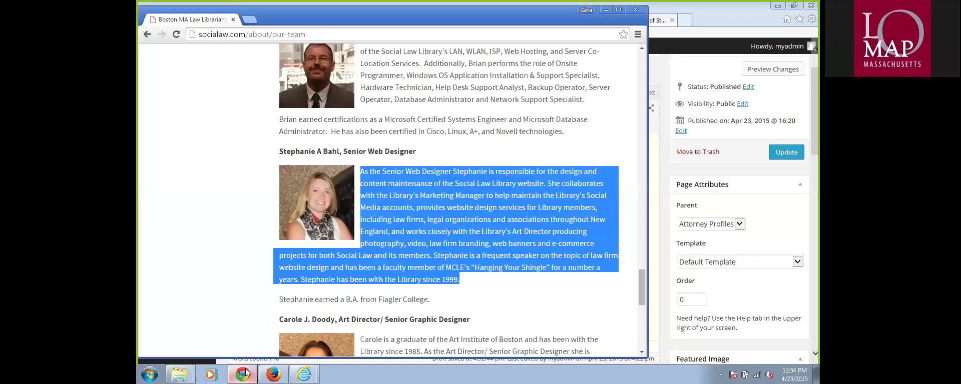
pyautogui.click(451, 235)
pyautogui.scroll(2, 481, 245)
pyautogui.scroll(-1, 488, 253)
pyautogui.scroll(-3, 488, 253)
pyautogui.scroll(2, 493, 260)
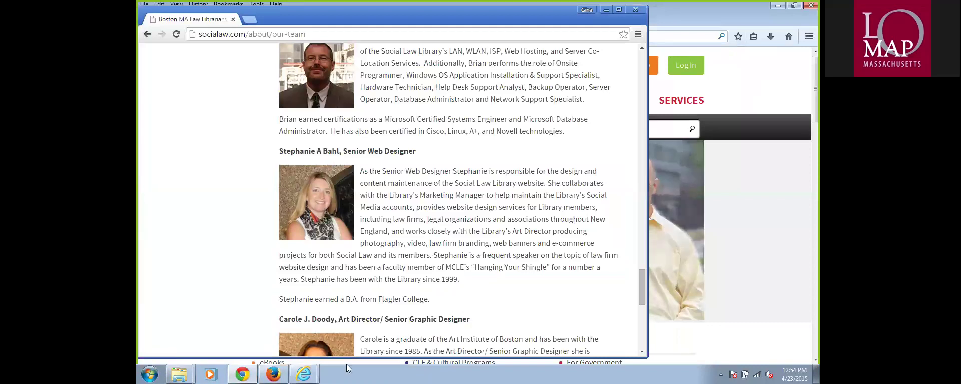
# Return to the WordPress page editor and add an empty paragraph after "since 1999."
pyautogui.click(151, 374)
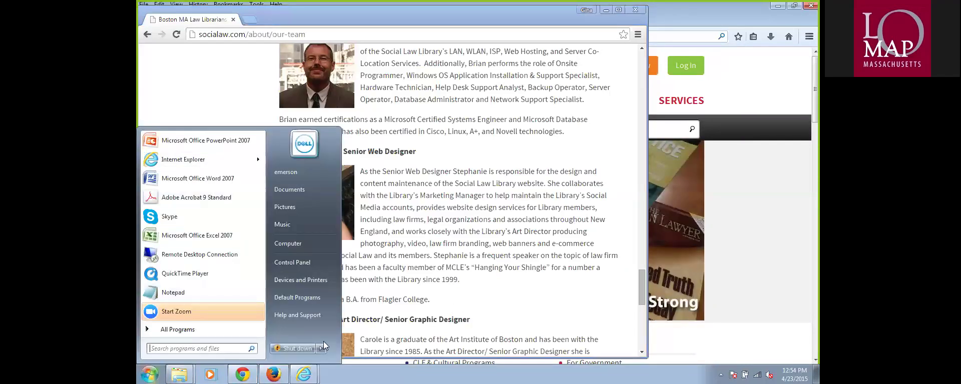
pyautogui.click(272, 374)
pyautogui.click(242, 374)
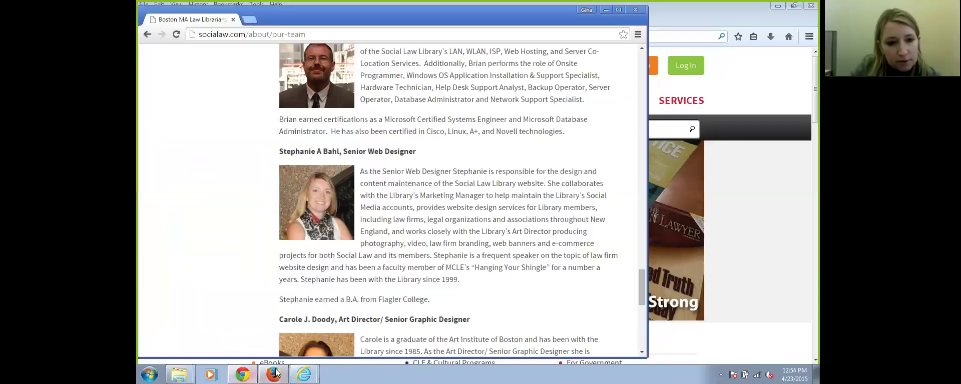
pyautogui.moveTo(304, 372)
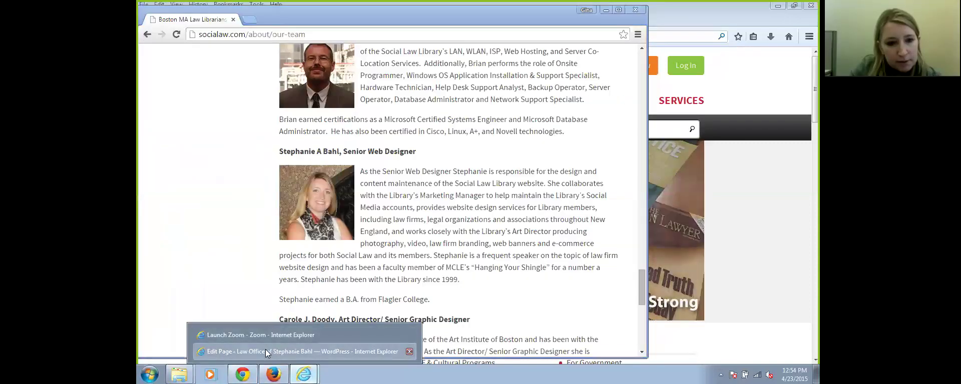
pyautogui.click(268, 348)
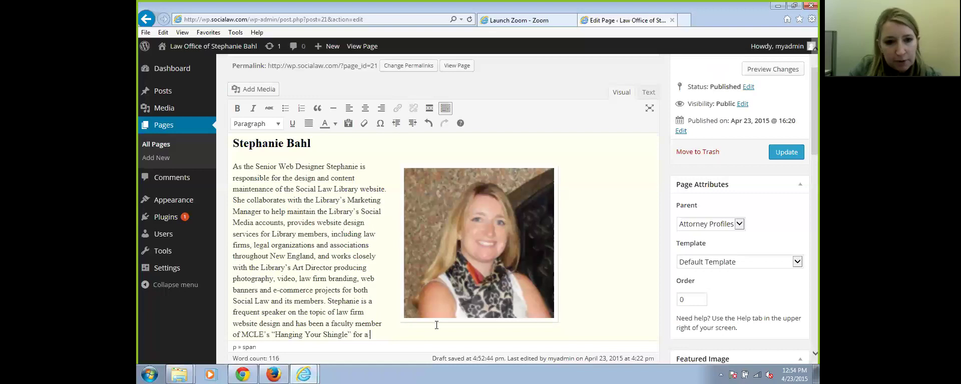
pyautogui.scroll(-3, 371, 230)
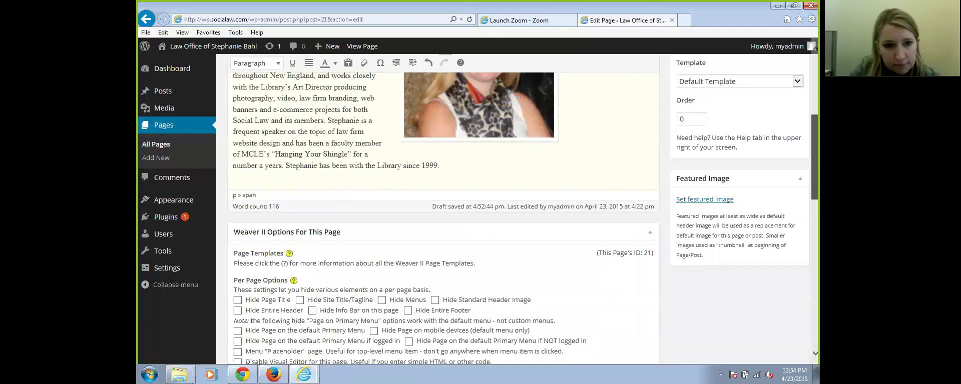
pyautogui.press('Return')
pyautogui.press('Return')
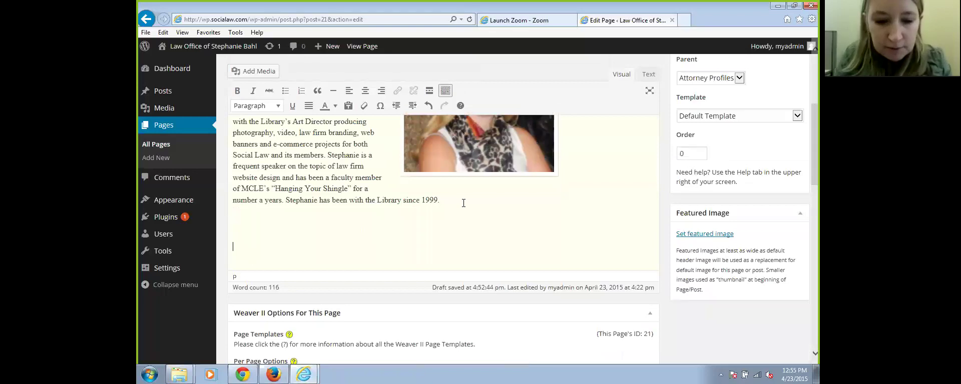
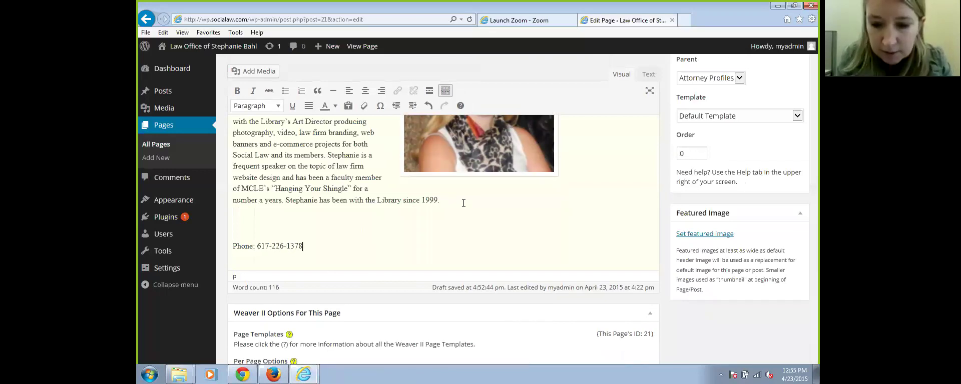
pyautogui.press('Return')
pyautogui.write('Emi')
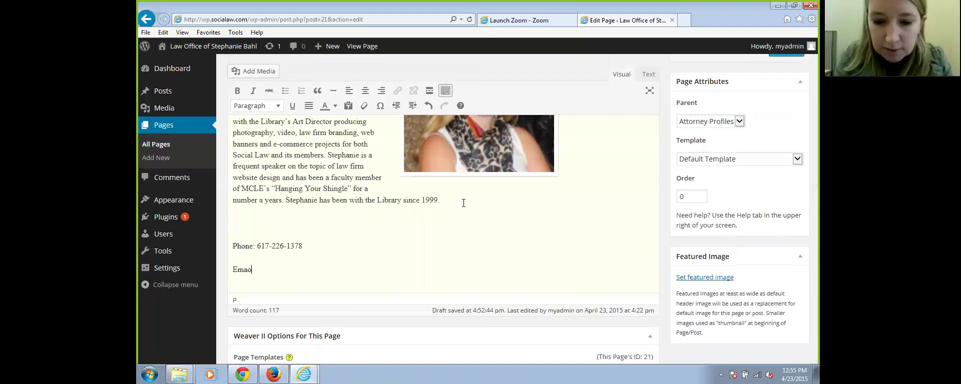
pyautogui.write('il:')
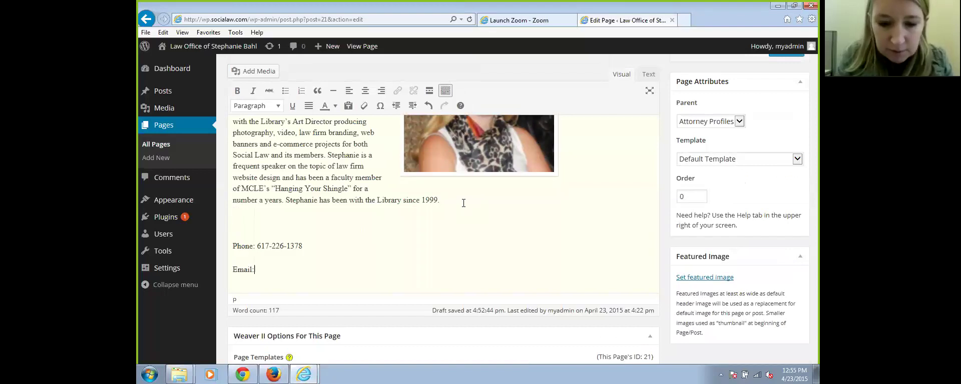
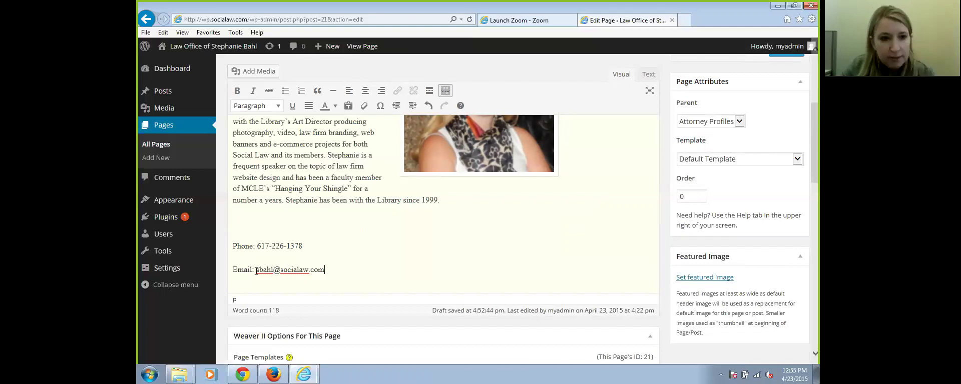
pyautogui.moveTo(255, 271); pyautogui.dragTo(282, 271)
pyautogui.click(330, 236)
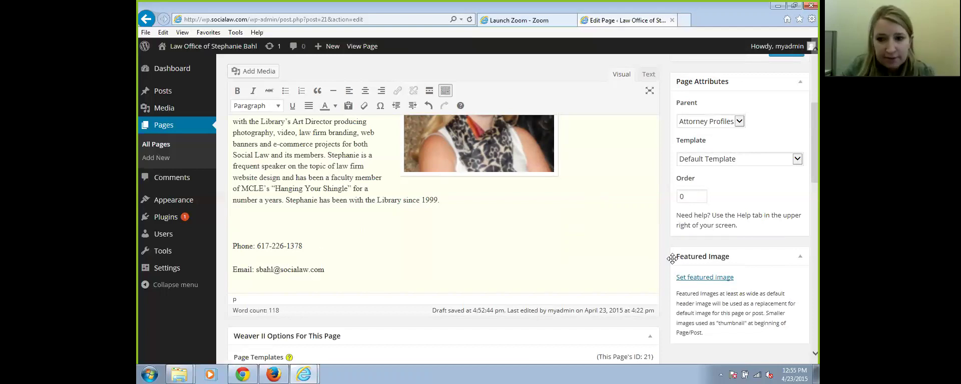
pyautogui.scroll(3, 668, 258)
pyautogui.scroll(-2, 638, 260)
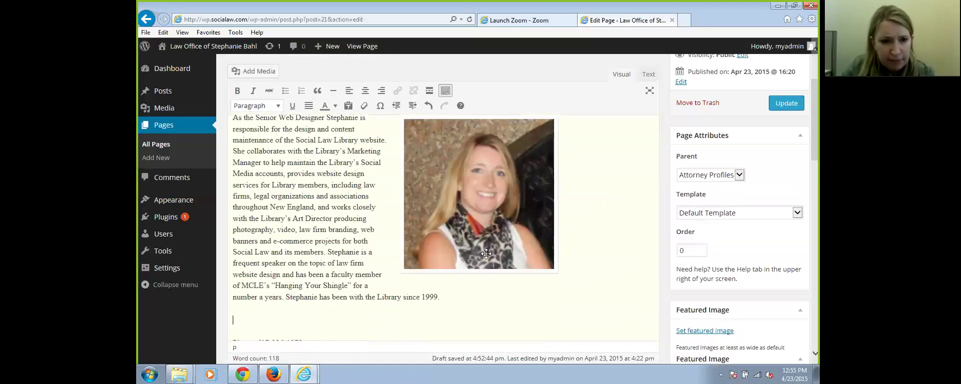
pyautogui.scroll(2, 360, 256)
pyautogui.scroll(-2, 360, 257)
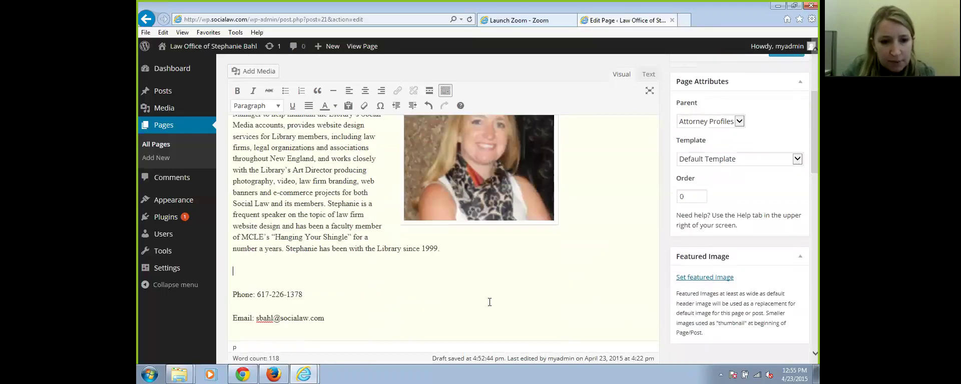
pyautogui.scroll(-1, 468, 321)
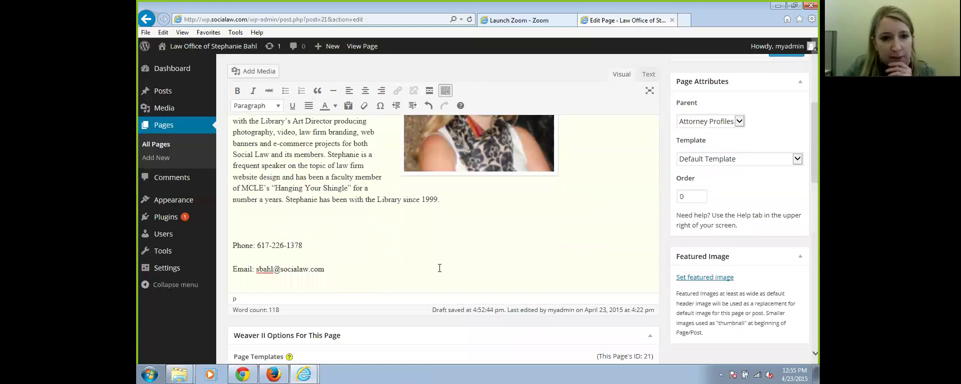
pyautogui.scroll(5, 443, 268)
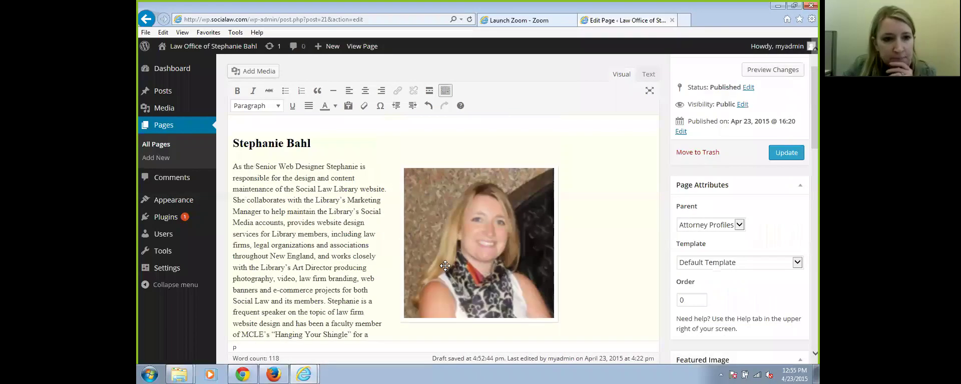
pyautogui.scroll(1, 271, 202)
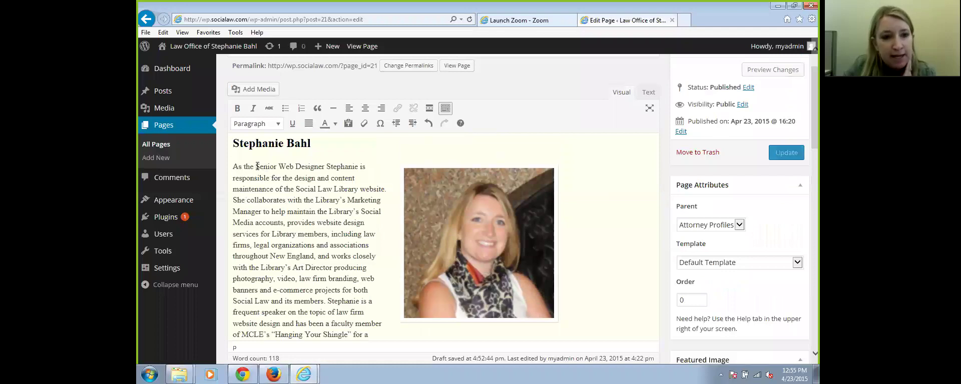
# Update the page, then link 'Senior Web Designer Stephanie' to the Attorney Profiles page
pyautogui.click(786, 153)
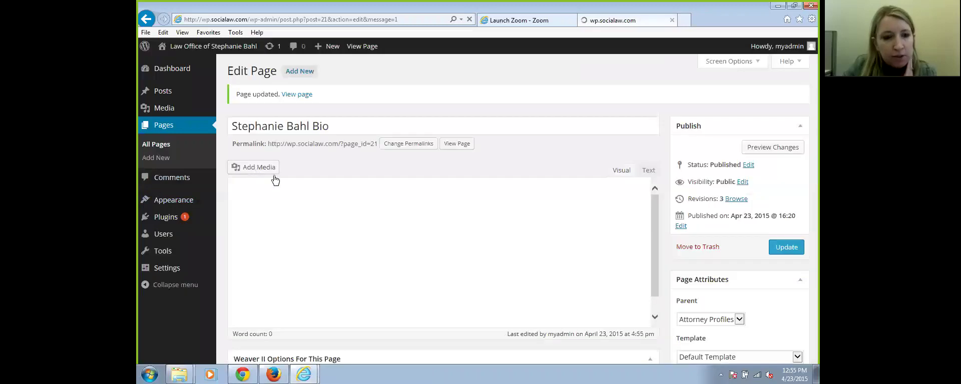
pyautogui.moveTo(255, 245); pyautogui.dragTo(336, 247)
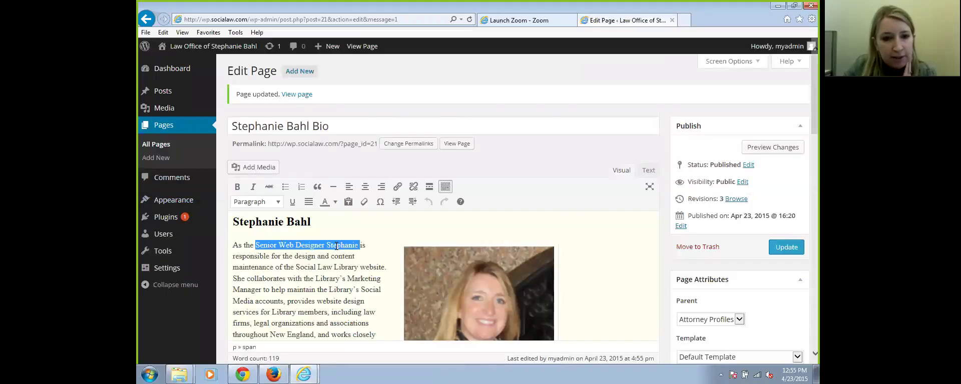
pyautogui.click(398, 187)
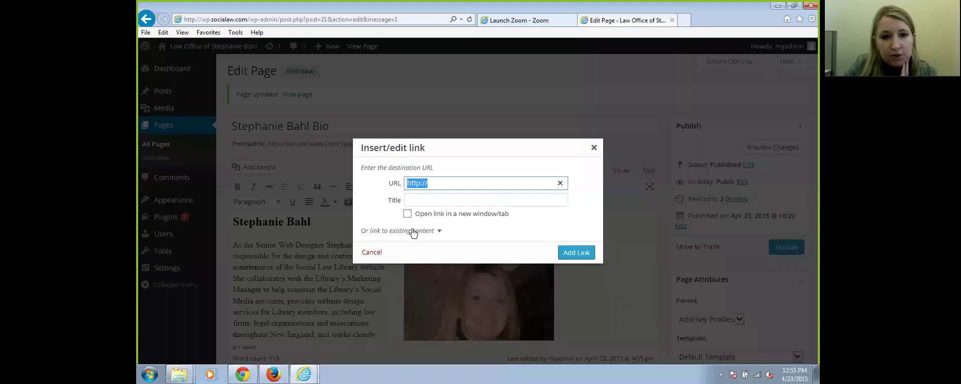
pyautogui.click(413, 232)
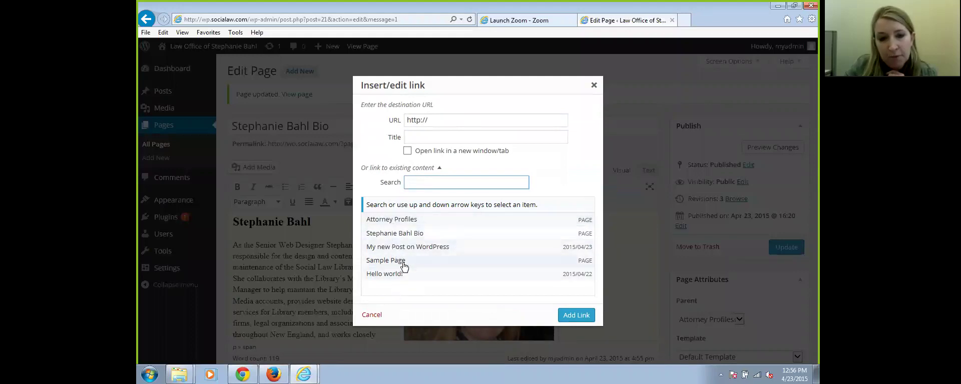
pyautogui.click(404, 222)
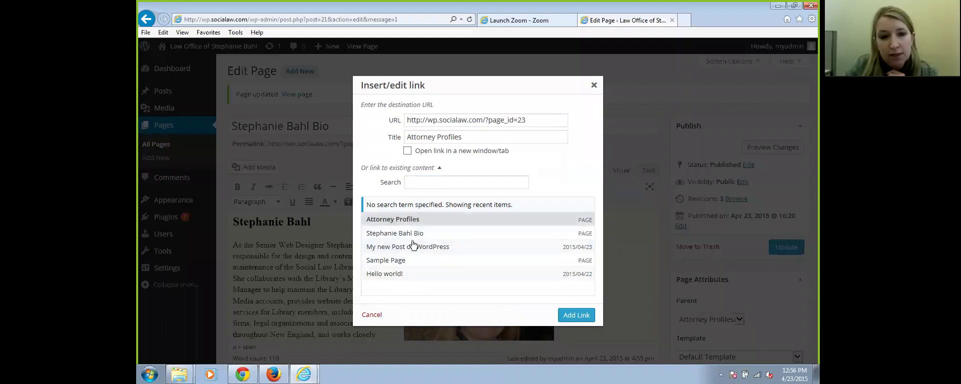
pyautogui.click(574, 315)
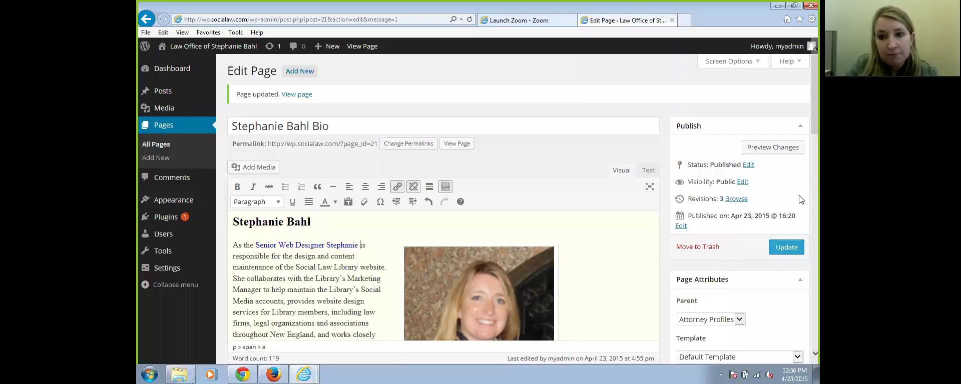
pyautogui.click(781, 247)
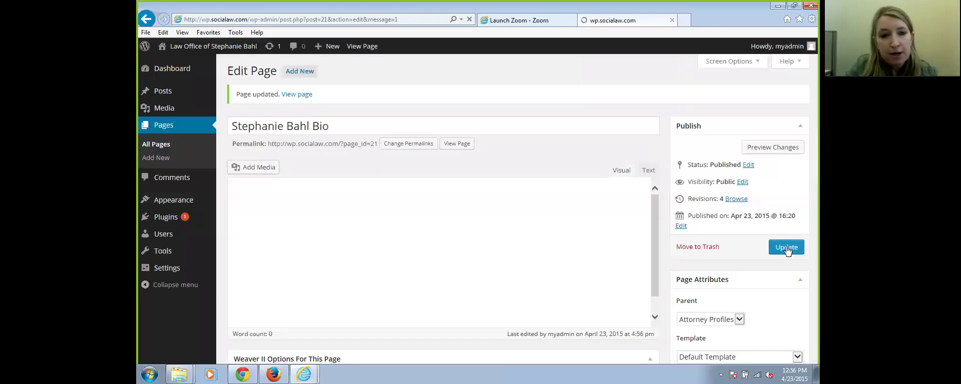
pyautogui.click(203, 47)
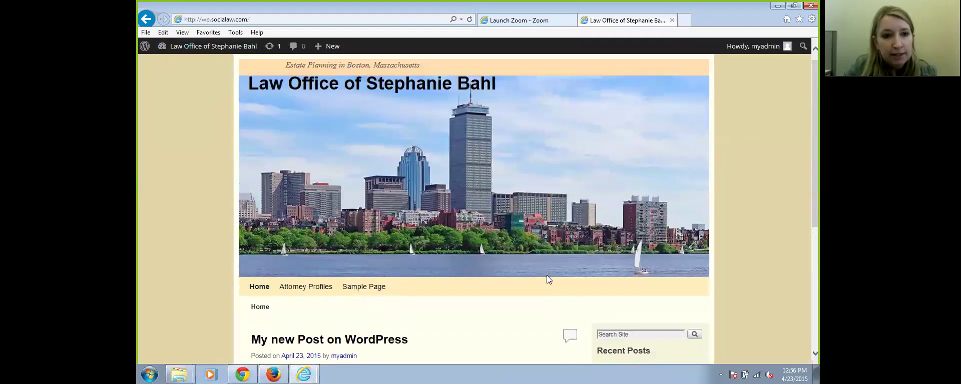
pyautogui.click(145, 19)
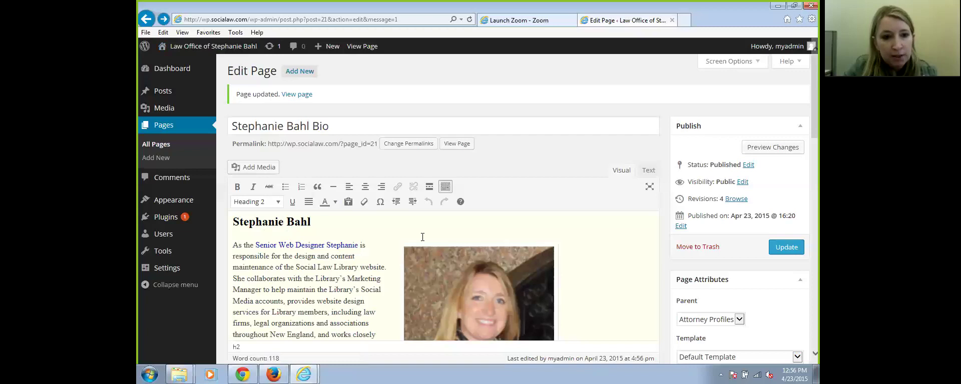
pyautogui.click(297, 95)
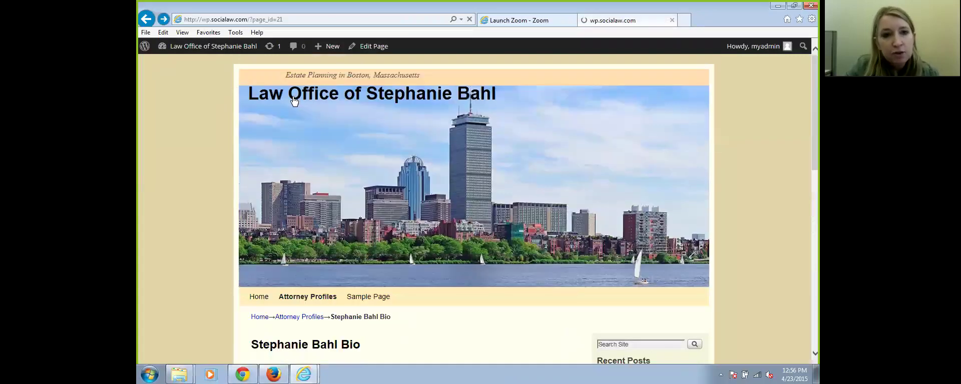
pyautogui.scroll(-6, 529, 243)
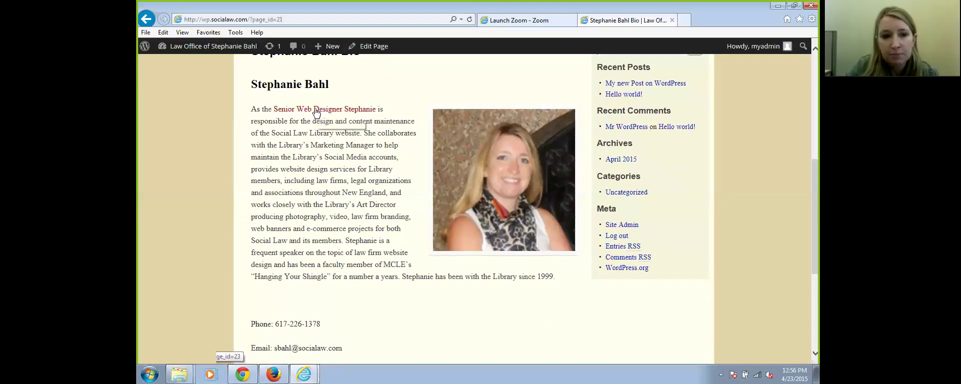
pyautogui.scroll(-1, 353, 158)
pyautogui.scroll(1, 353, 157)
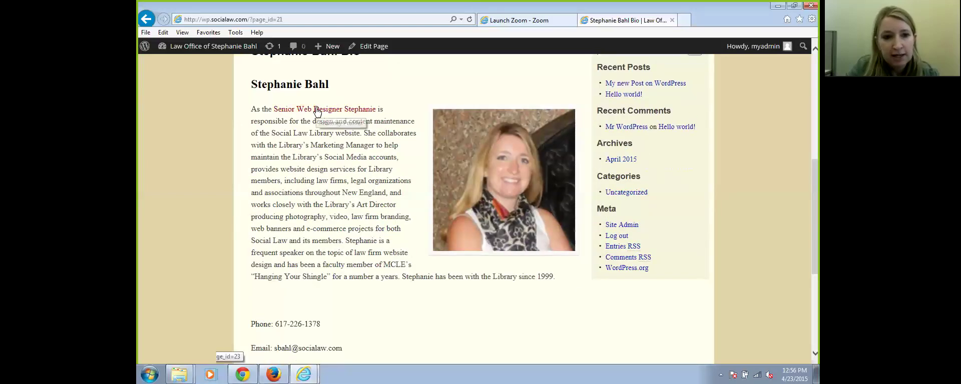
# Test that the 'Senior Web Designer Stephanie' link opens Attorney Profiles, then go back to the bio page
pyautogui.click(316, 110)
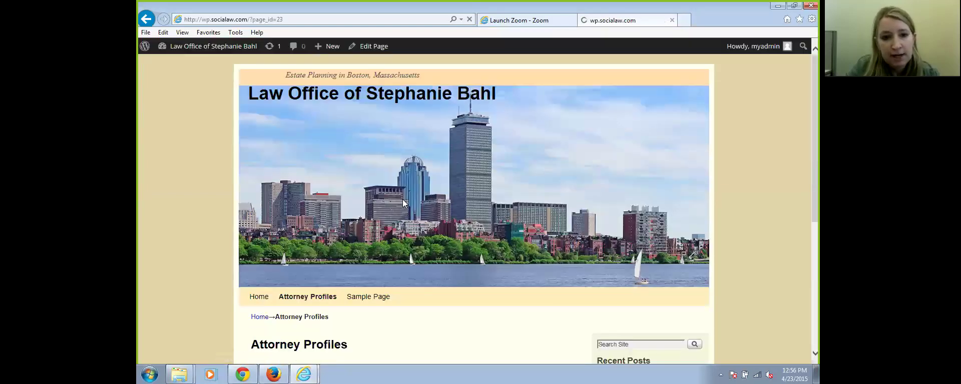
pyautogui.scroll(-2, 431, 233)
pyautogui.scroll(1, 431, 233)
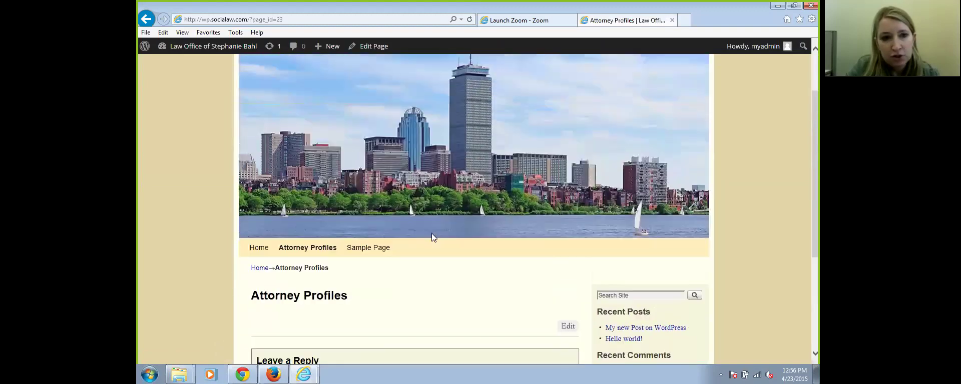
pyautogui.click(145, 19)
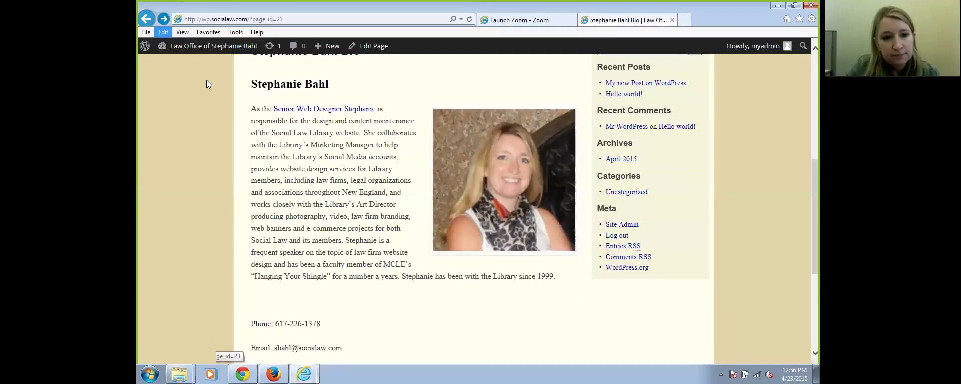
pyautogui.scroll(-2, 463, 268)
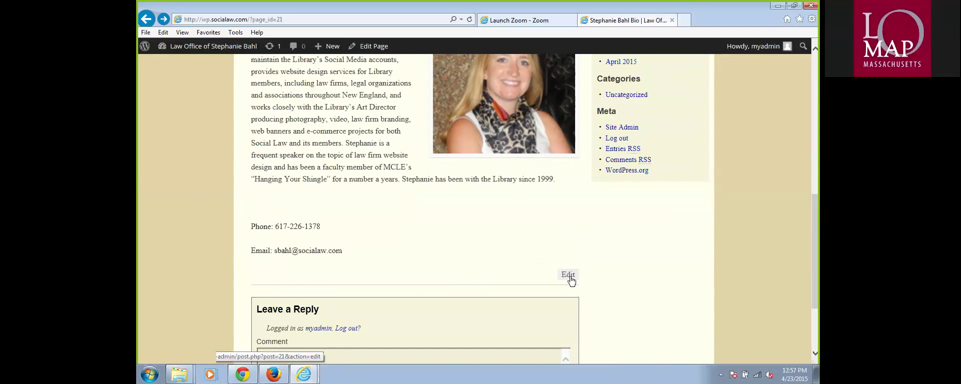
# Uncheck Allow comments and Allow trackbacks and pingbacks in the bio page's Discussion settings, then update
pyautogui.click(569, 276)
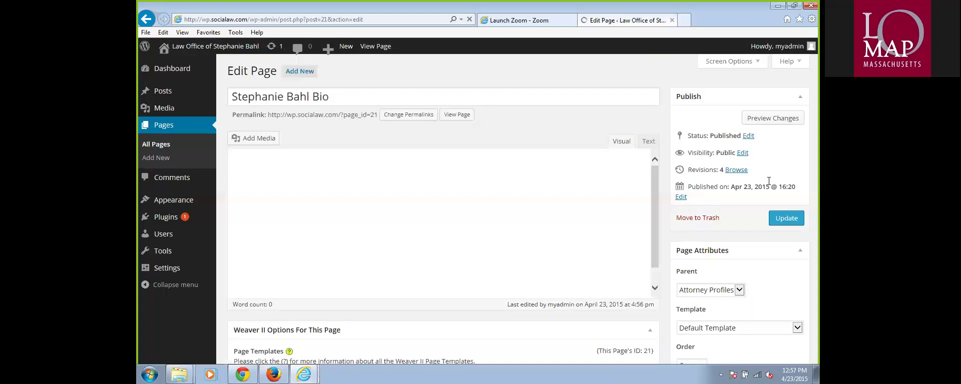
pyautogui.scroll(-10, 443, 200)
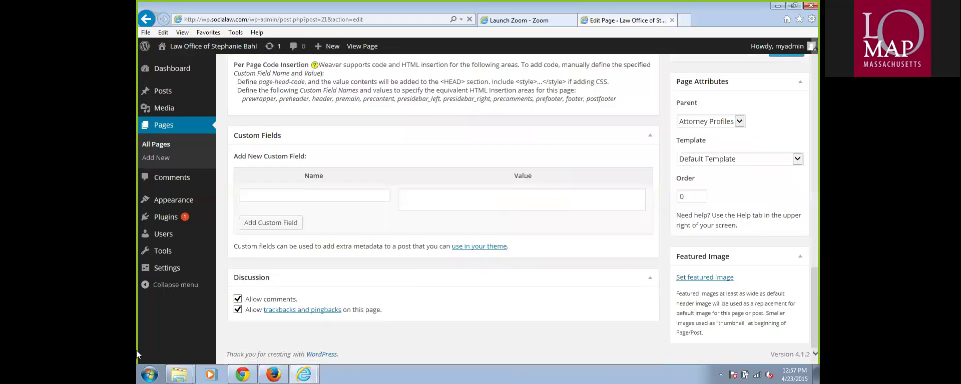
pyautogui.click(238, 299)
pyautogui.click(238, 310)
pyautogui.scroll(10, 783, 225)
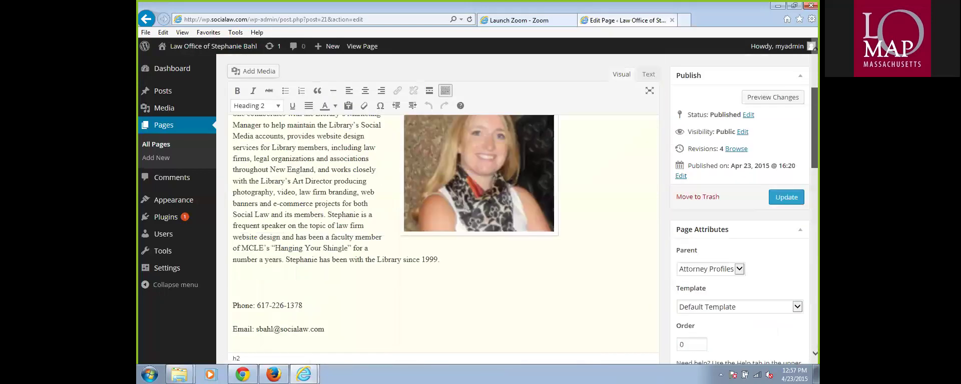
pyautogui.click(783, 218)
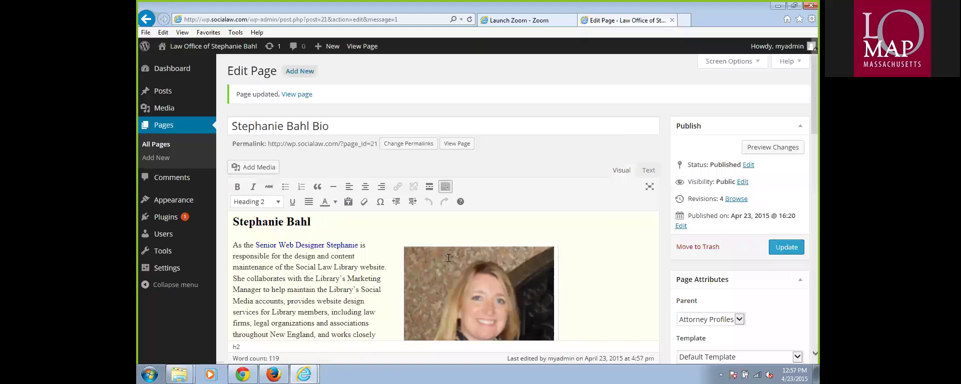
pyautogui.moveTo(206, 239)
pyautogui.scroll(-5, 807, 160)
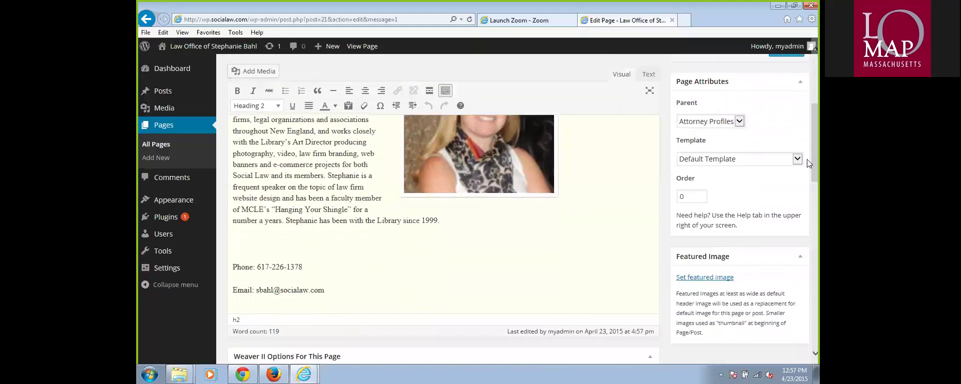